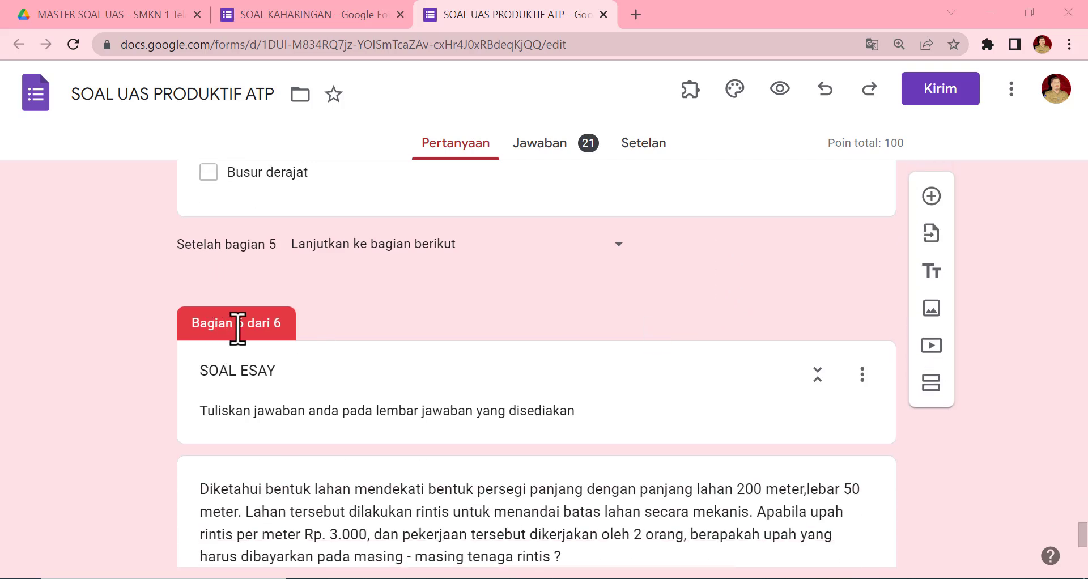
Examine the SOAL ESAY section and open its first question, about the 200-meter land and rintis wages, to view its long-answer format.
{"action": "scroll", "coordinate": [267, 348], "scroll_direction": "down", "scroll_amount": 1}
{"action": "scroll", "coordinate": [281, 347], "scroll_direction": "up", "scroll_amount": 1}
{"action": "scroll", "coordinate": [346, 224], "scroll_direction": "down", "scroll_amount": 3}
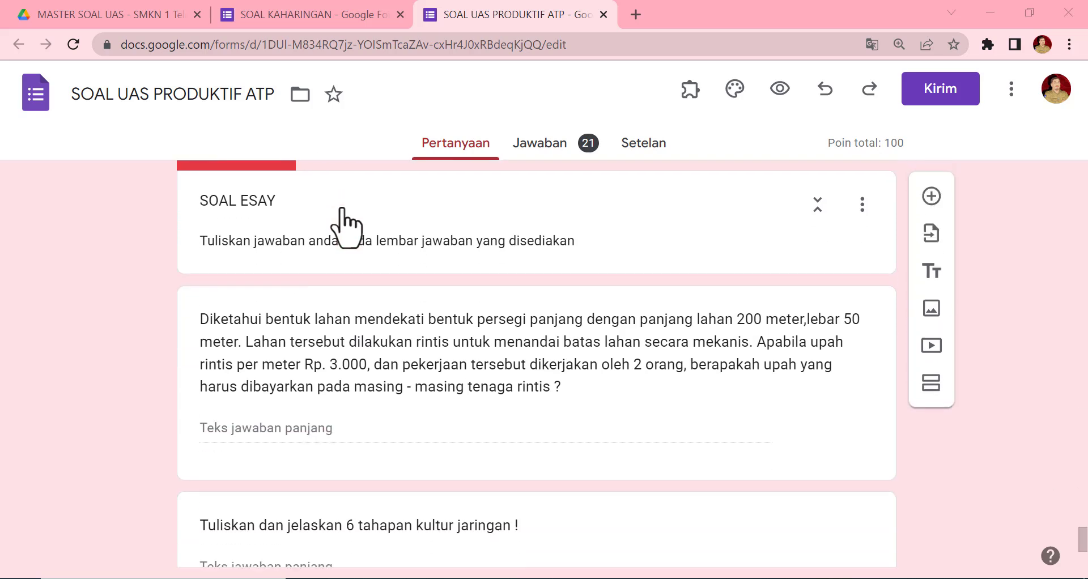
{"action": "triple_click", "coordinate": [340, 243]}
{"action": "left_click", "coordinate": [502, 243]}
{"action": "scroll", "coordinate": [533, 289], "scroll_direction": "down", "scroll_amount": 3}
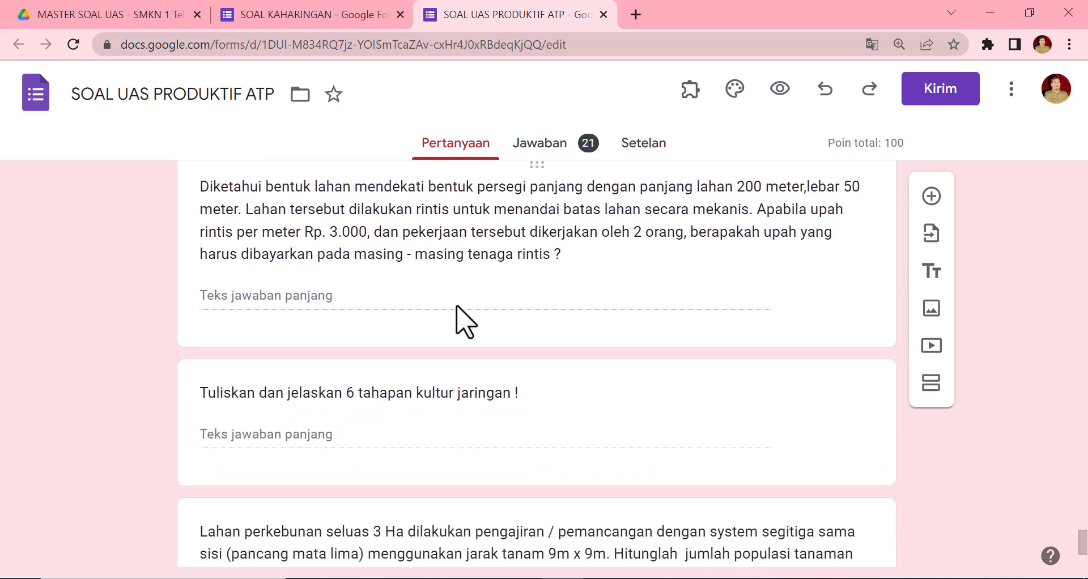
{"action": "left_click", "coordinate": [460, 321]}
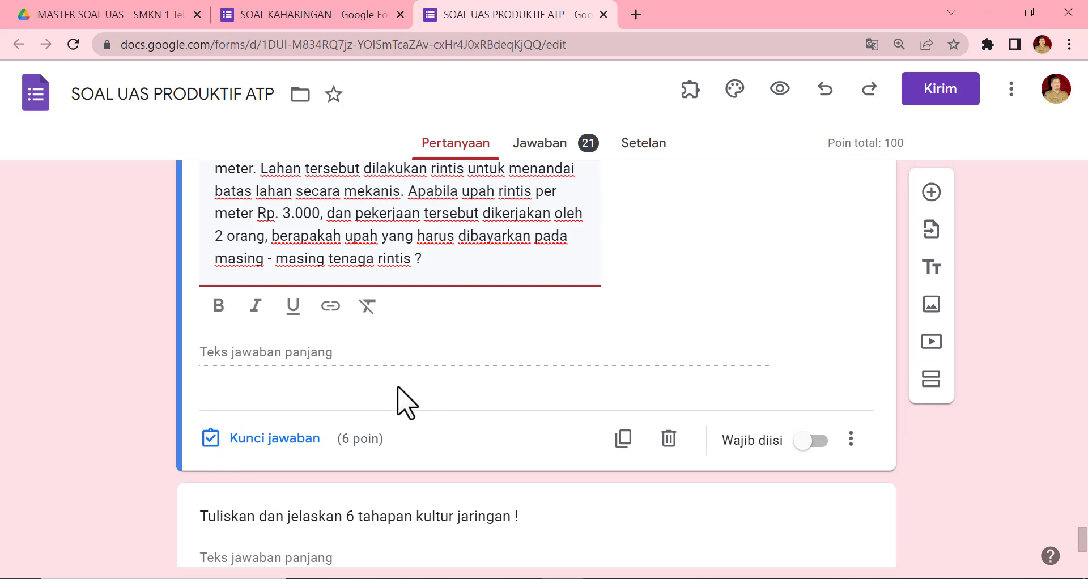
{"action": "left_click", "coordinate": [293, 356]}
{"action": "left_click", "coordinate": [287, 321]}
{"action": "left_click", "coordinate": [323, 364]}
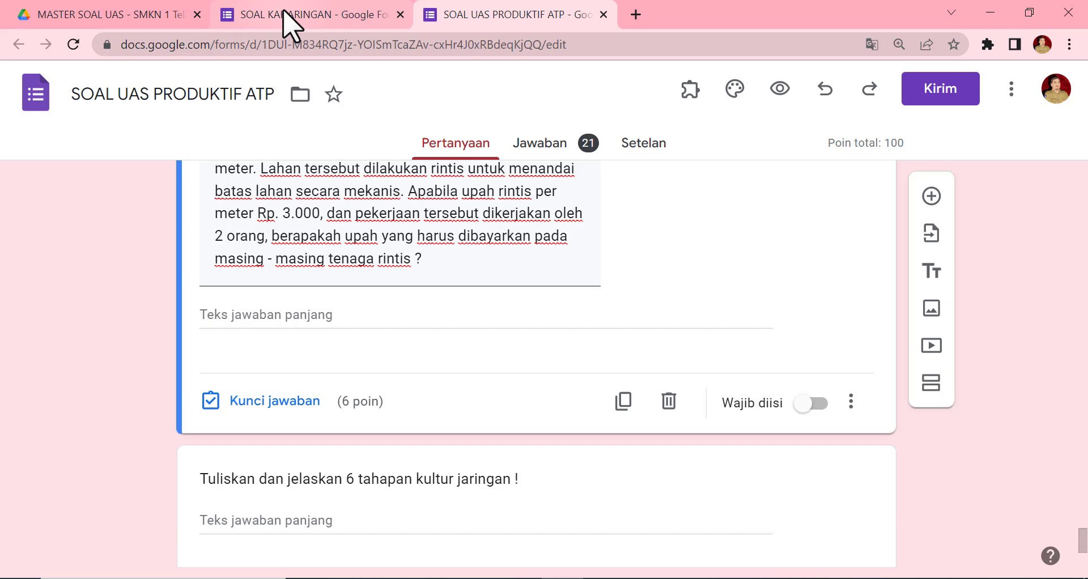
Compare the multiple-choice questions in the SOAL KAHARINGAN form with the essay section in the SOAL UAS PRODUKTIF ATP form.
{"action": "mouse_move", "coordinate": [284, 12]}
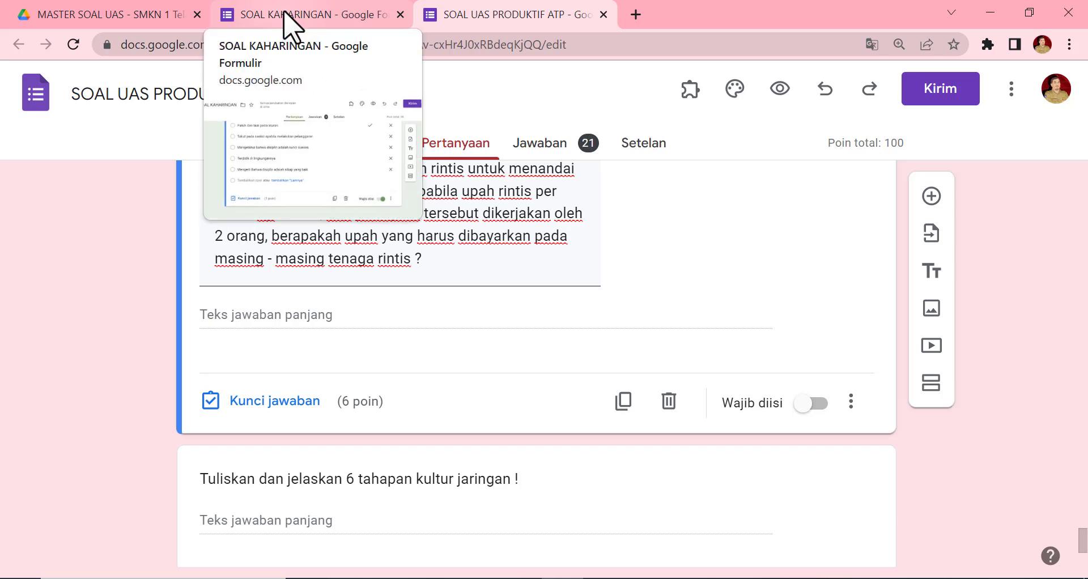
{"action": "left_click", "coordinate": [298, 14]}
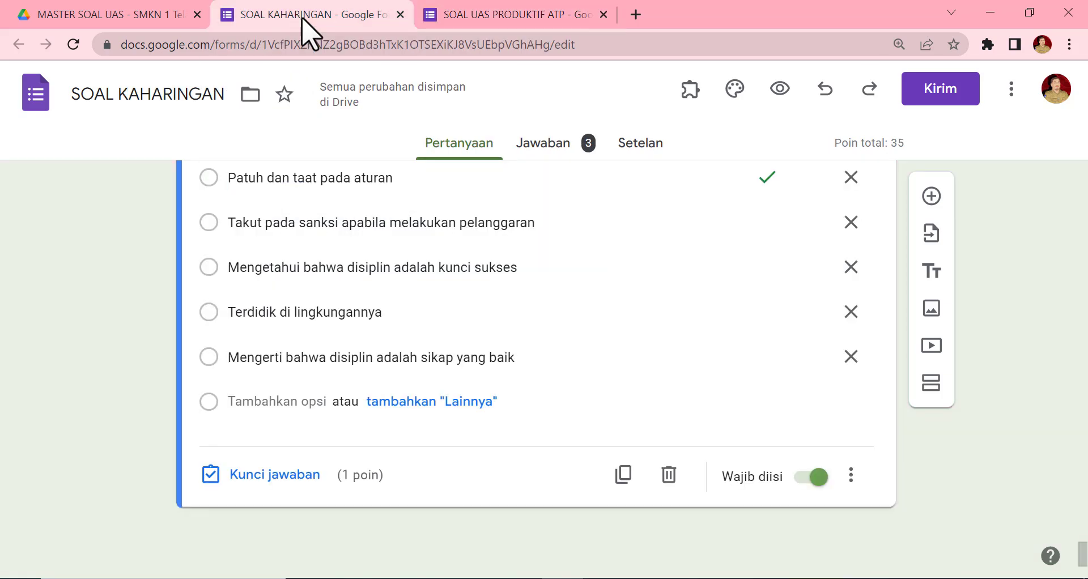
{"action": "scroll", "coordinate": [629, 352], "scroll_direction": "up", "scroll_amount": 10}
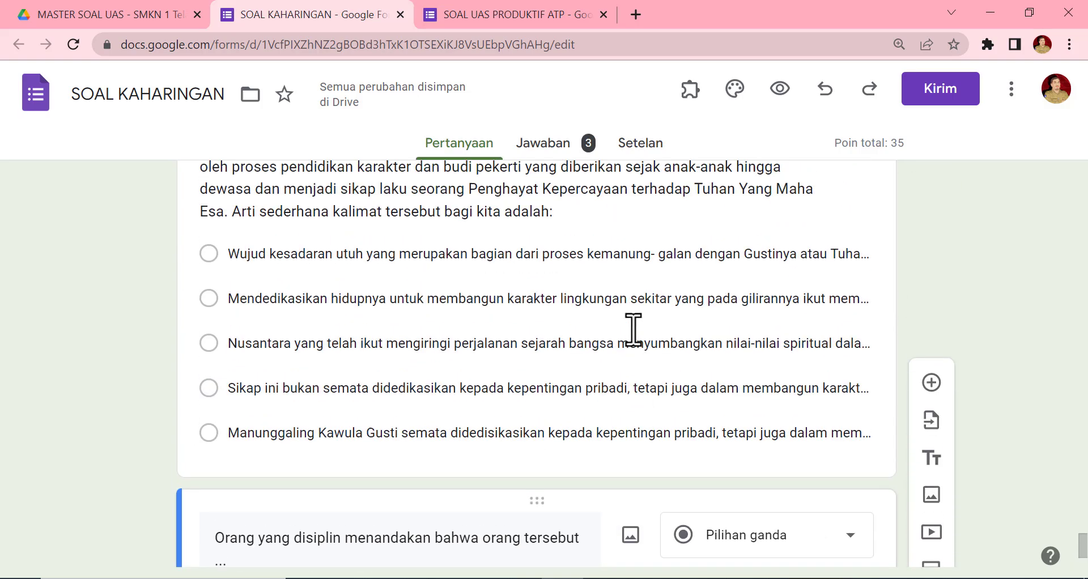
{"action": "scroll", "coordinate": [584, 306], "scroll_direction": "down", "scroll_amount": 3}
{"action": "scroll", "coordinate": [614, 316], "scroll_direction": "up", "scroll_amount": 10}
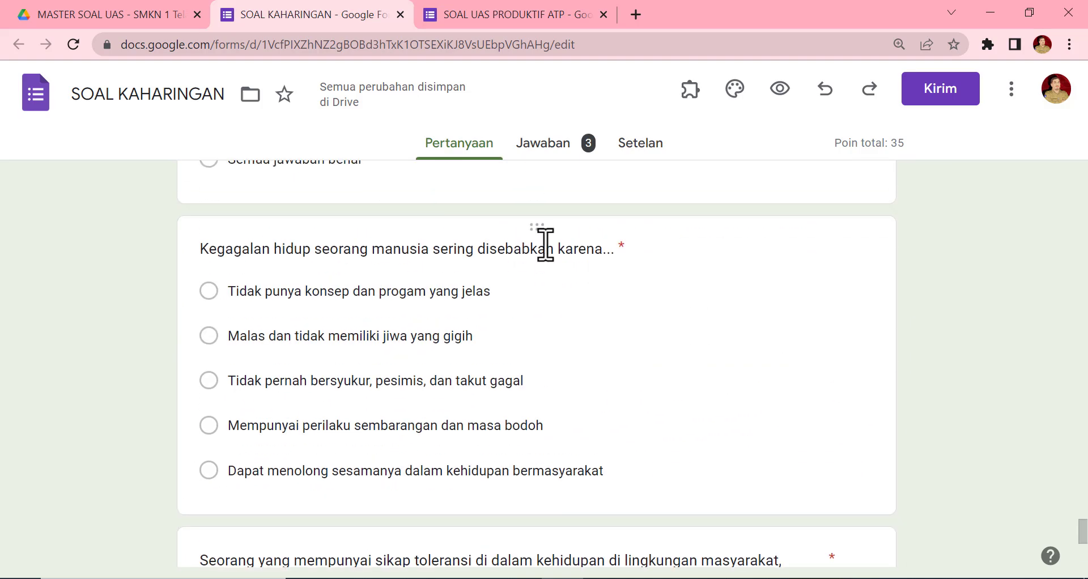
{"action": "left_click", "coordinate": [481, 17]}
{"action": "scroll", "coordinate": [479, 340], "scroll_direction": "up", "scroll_amount": 7}
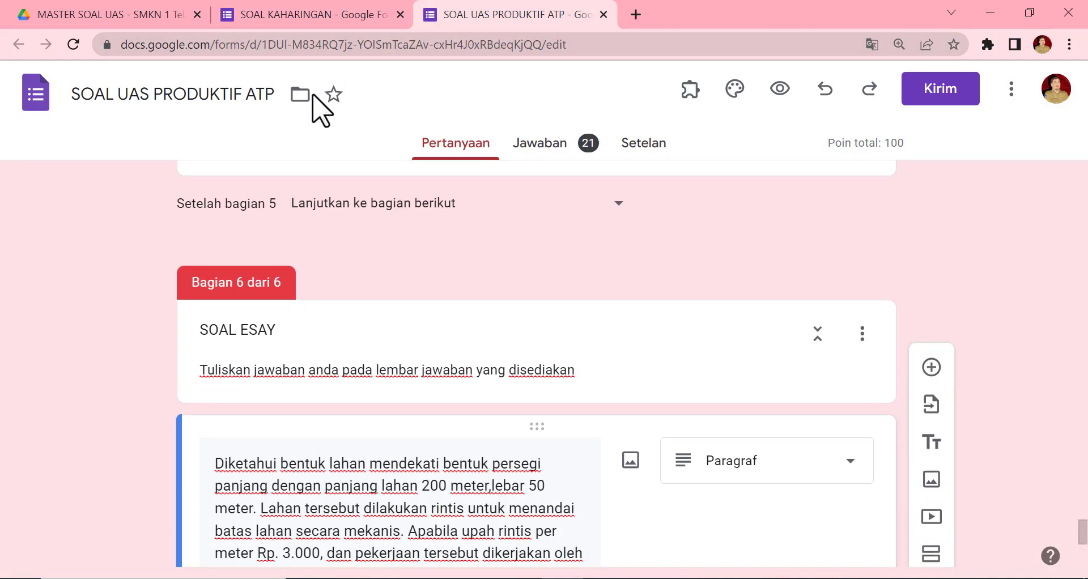
{"action": "left_click", "coordinate": [303, 15]}
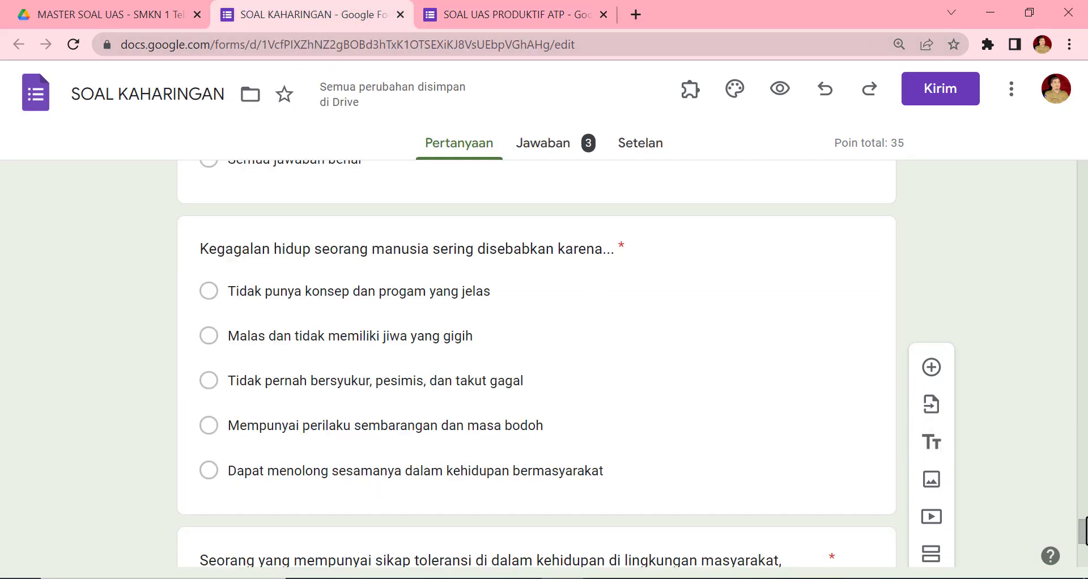
{"action": "scroll", "coordinate": [1082, 530], "scroll_direction": "down", "scroll_amount": 5}
{"action": "scroll", "coordinate": [583, 389], "scroll_direction": "up", "scroll_amount": 2}
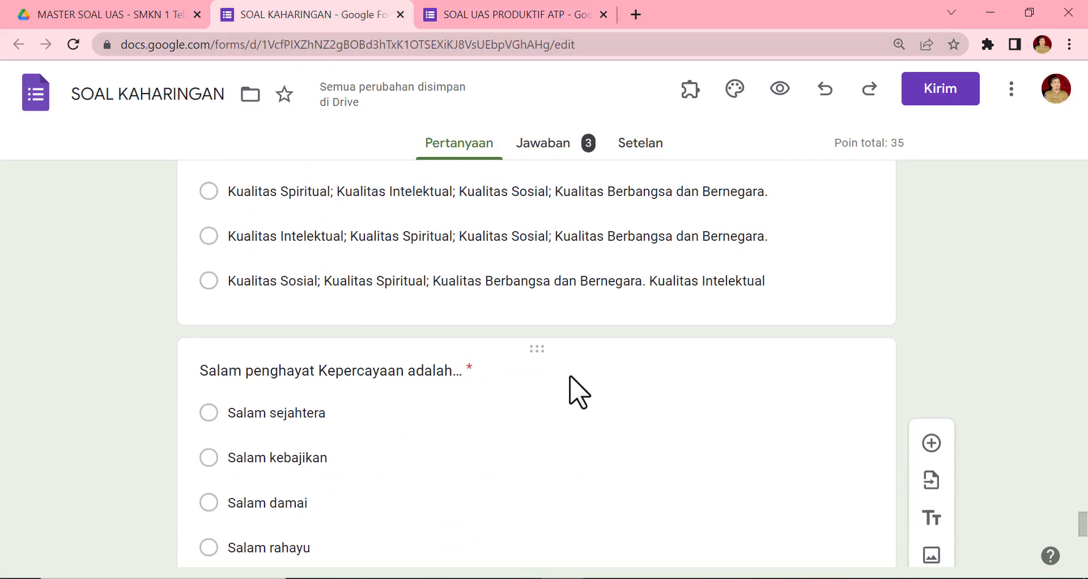
{"action": "scroll", "coordinate": [447, 374], "scroll_direction": "up", "scroll_amount": 2}
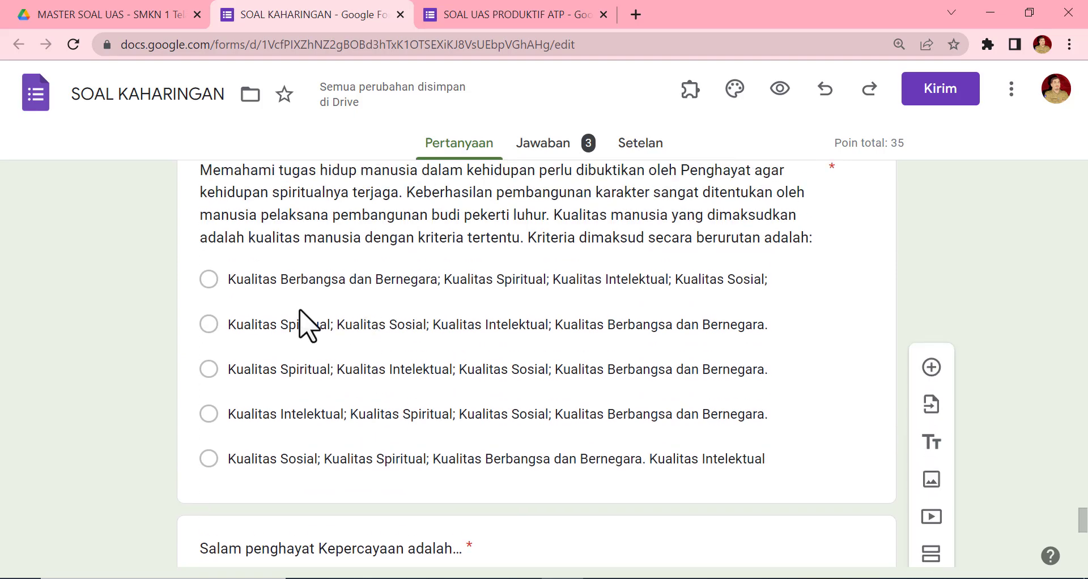
{"action": "scroll", "coordinate": [306, 323], "scroll_direction": "up", "scroll_amount": 1}
Open the multiple-choice question beginning "Memahami tugas hidup manusia" and examine its question text and first answer option.
{"action": "left_click", "coordinate": [277, 292]}
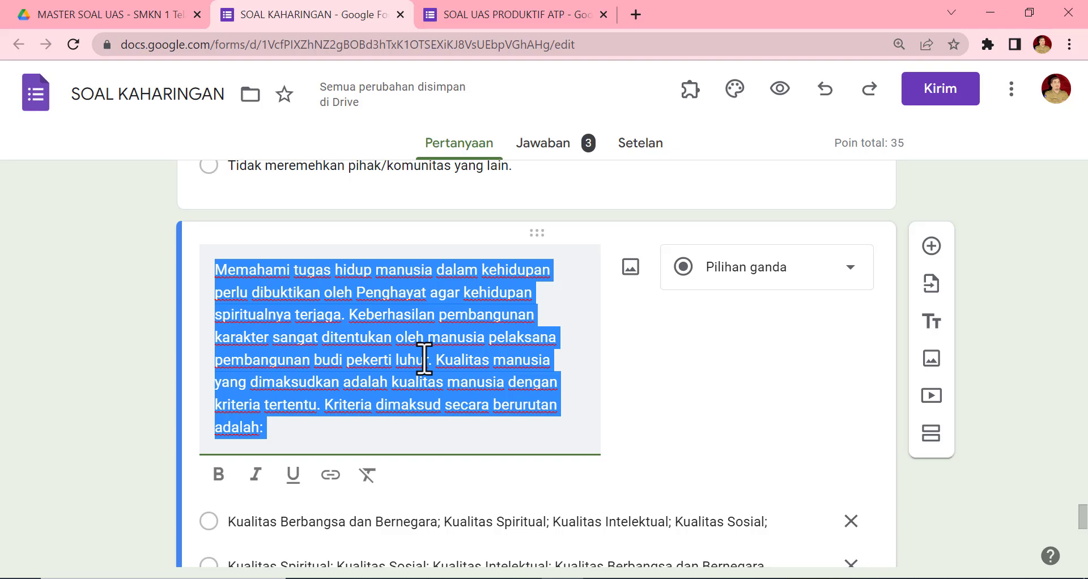
{"action": "left_click", "coordinate": [663, 430]}
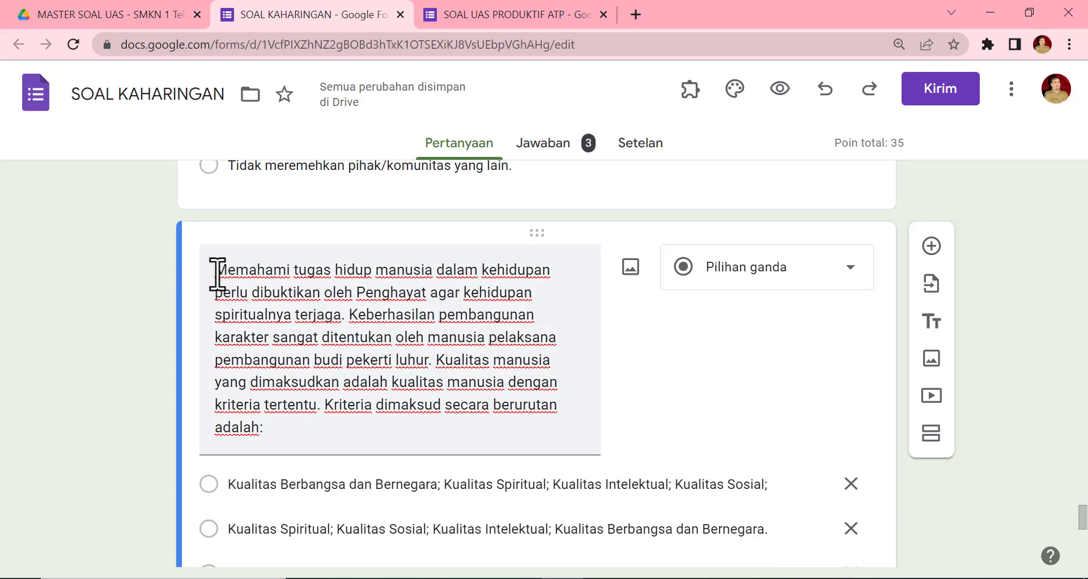
{"action": "triple_click", "coordinate": [218, 277]}
{"action": "scroll", "coordinate": [304, 473], "scroll_direction": "down", "scroll_amount": 2}
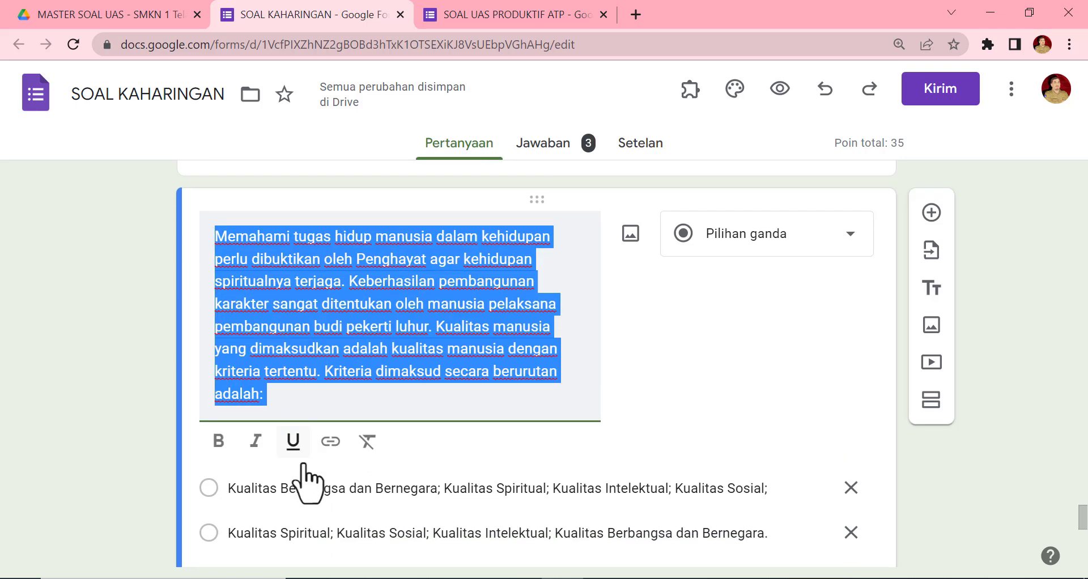
{"action": "left_click", "coordinate": [271, 438]}
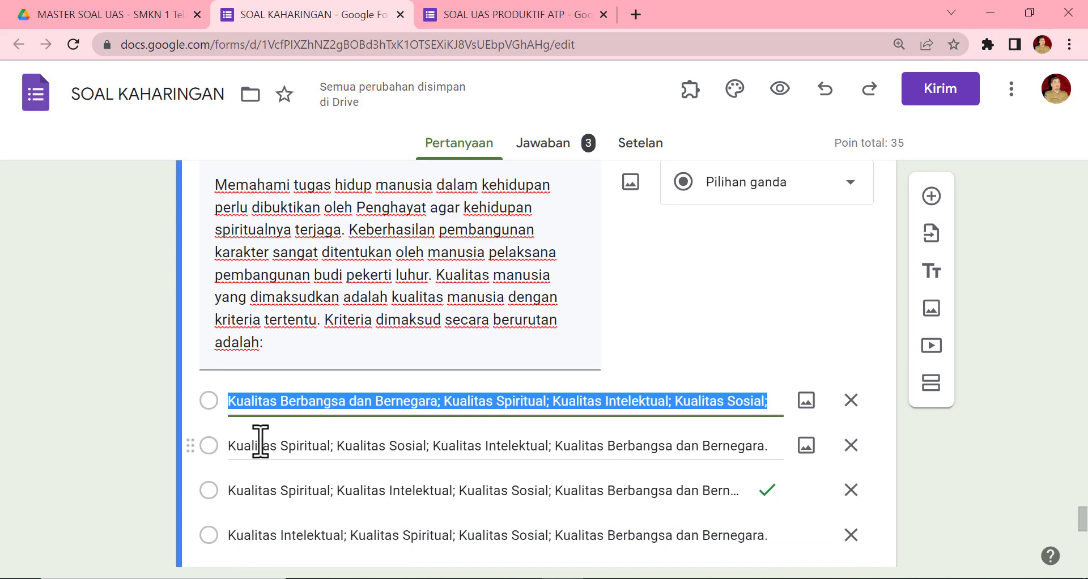
Try the letter prefix "A." in front of the first answer option, Kualitas Berbangsa dan Bernegara, and remove it again.
{"action": "left_click", "coordinate": [230, 400]}
{"action": "type", "text": "A."}
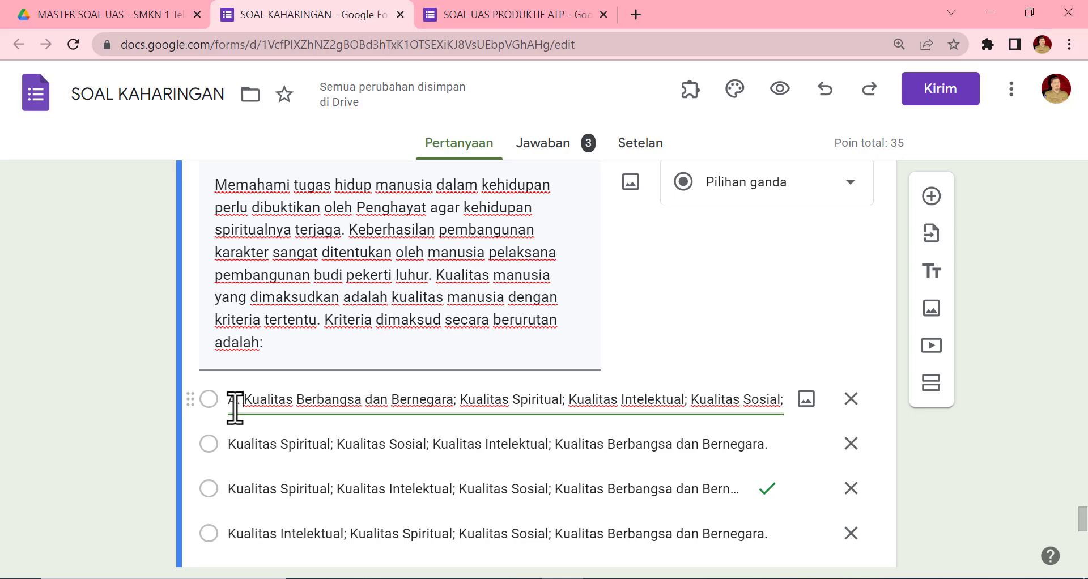
{"action": "key", "text": "BackSpace"}
{"action": "key", "text": "BackSpace"}
{"action": "key", "text": "BackSpace"}
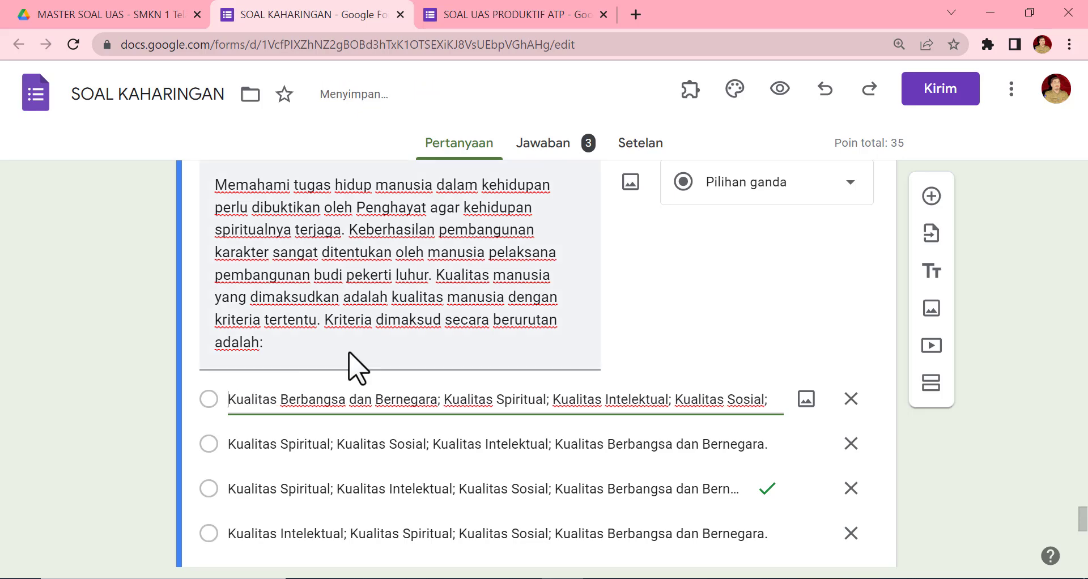
Turn off Acak urutan opsi for the "Memahami tugas hidup manusia" question.
{"action": "scroll", "coordinate": [363, 407], "scroll_direction": "down", "scroll_amount": 1}
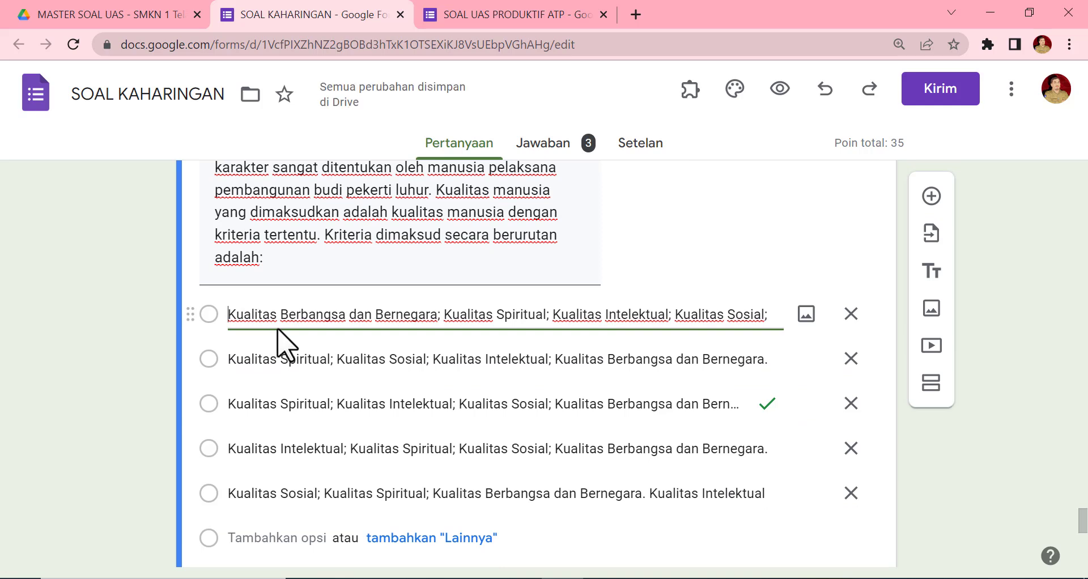
{"action": "scroll", "coordinate": [294, 331], "scroll_direction": "down", "scroll_amount": 1}
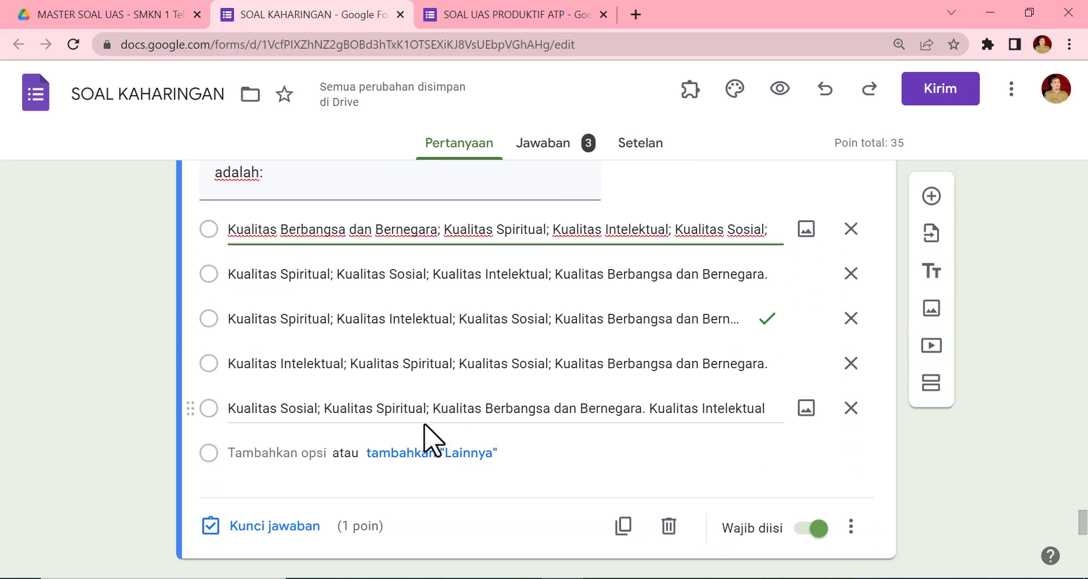
{"action": "left_click", "coordinate": [851, 530]}
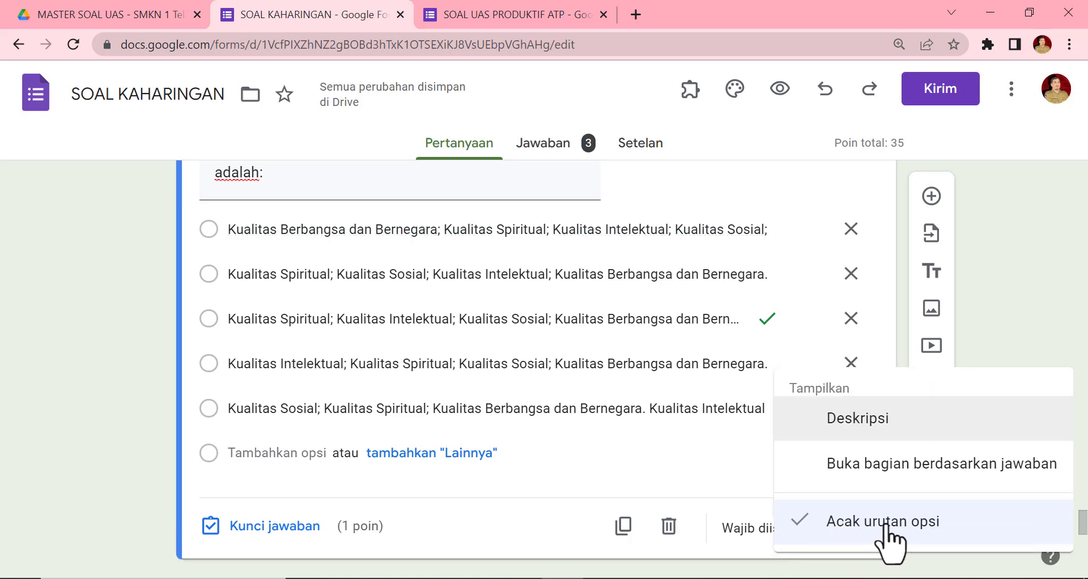
{"action": "left_click", "coordinate": [849, 527]}
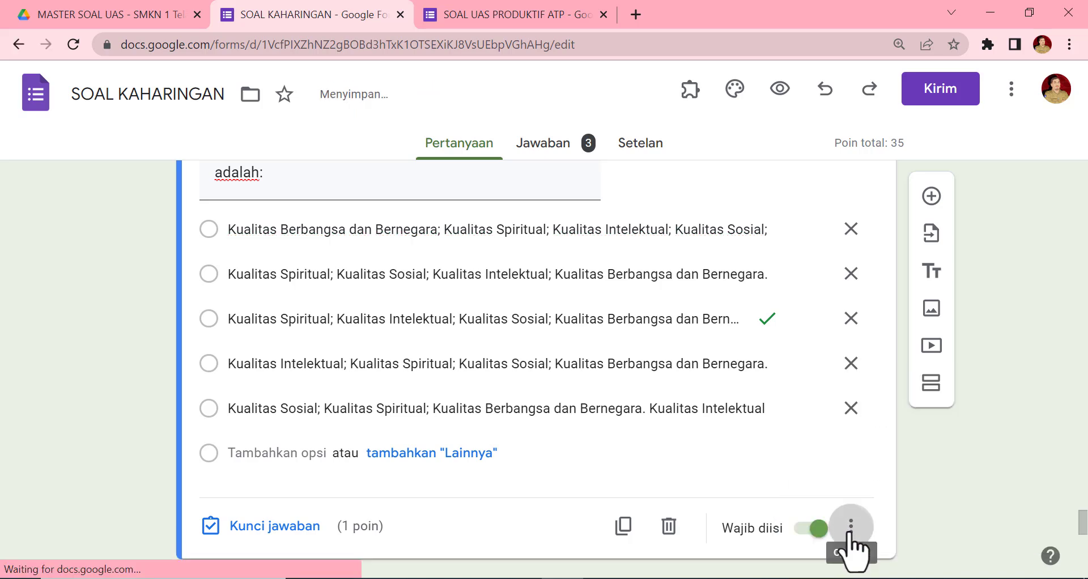
Turn Acak urutan opsi back on for the "Memahami tugas hidup manusia" question and check the setting.
{"action": "left_click", "coordinate": [851, 530]}
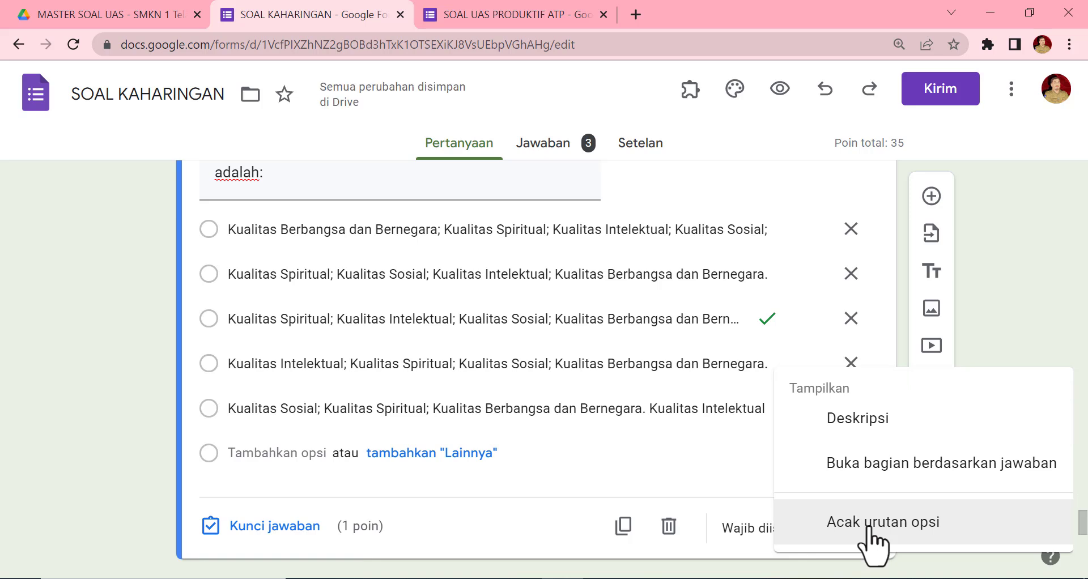
{"action": "left_click", "coordinate": [868, 527]}
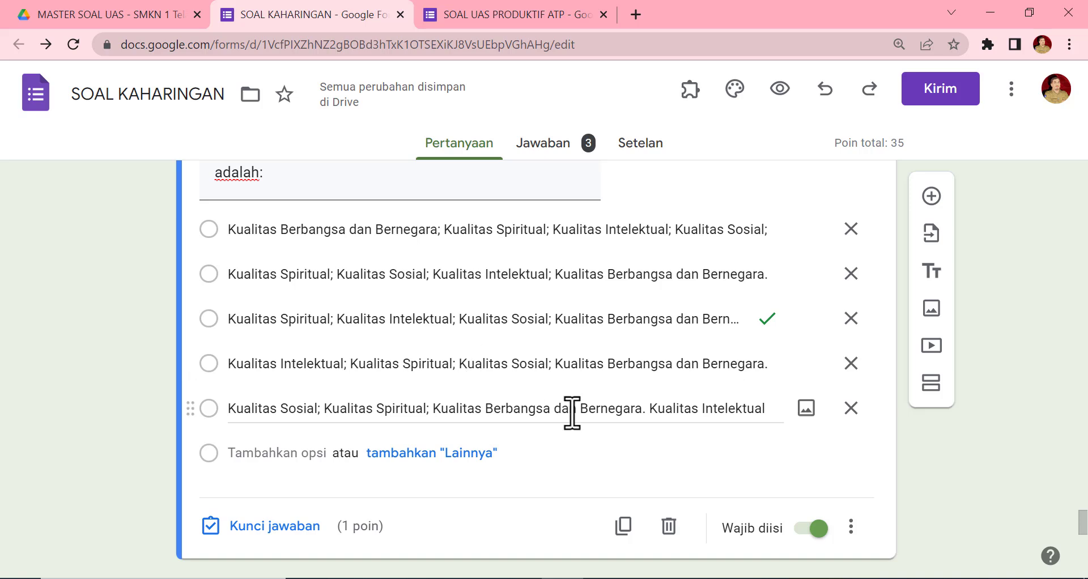
{"action": "left_click", "coordinate": [850, 527]}
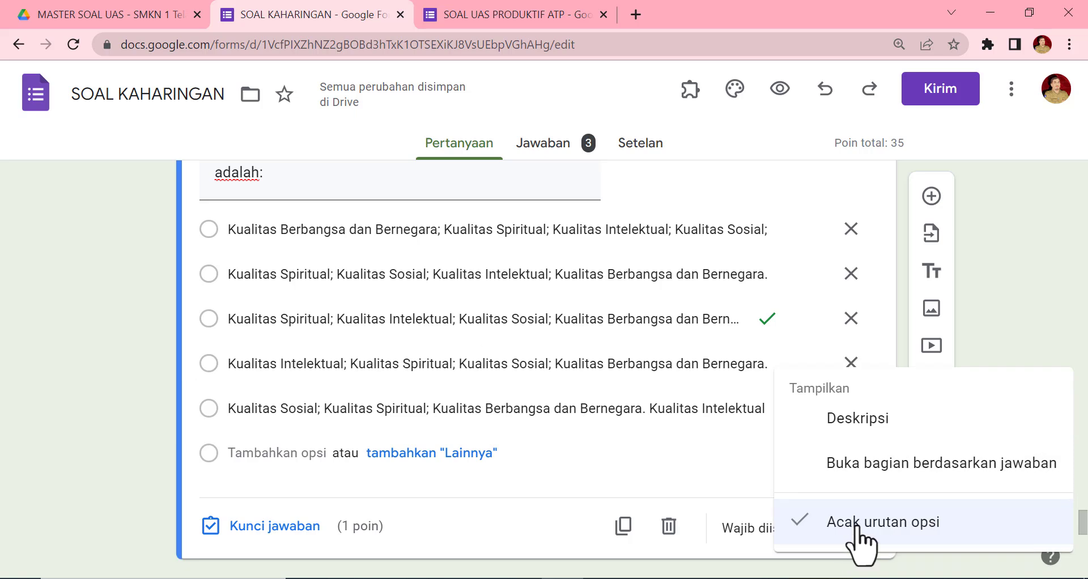
{"action": "left_click", "coordinate": [668, 405]}
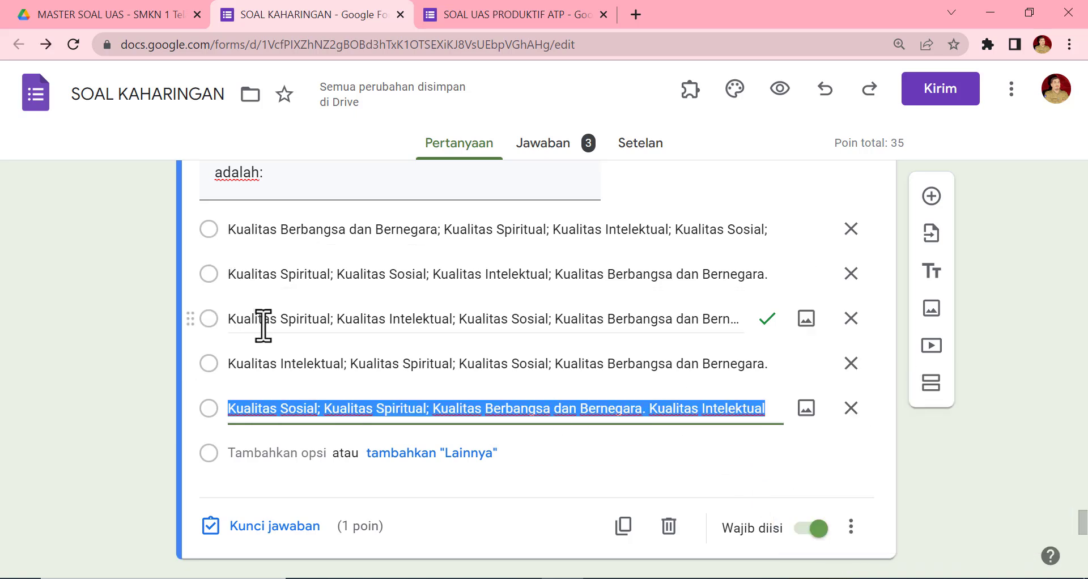
Review the question's answer options and place the text cursor at the start of its question text.
{"action": "scroll", "coordinate": [267, 329], "scroll_direction": "down", "scroll_amount": 3}
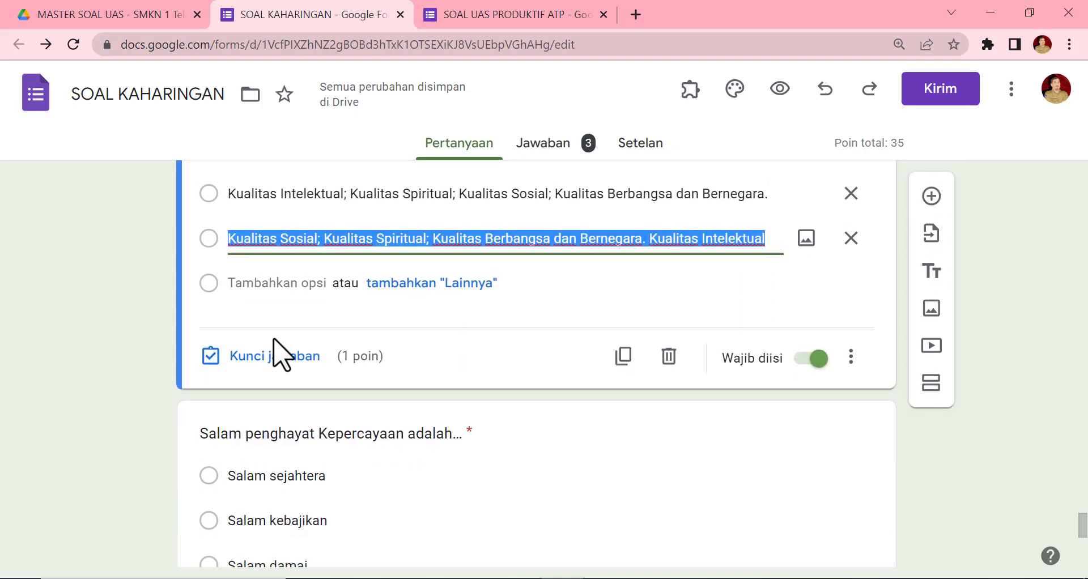
{"action": "scroll", "coordinate": [278, 345], "scroll_direction": "up", "scroll_amount": 6}
{"action": "triple_click", "coordinate": [221, 193]}
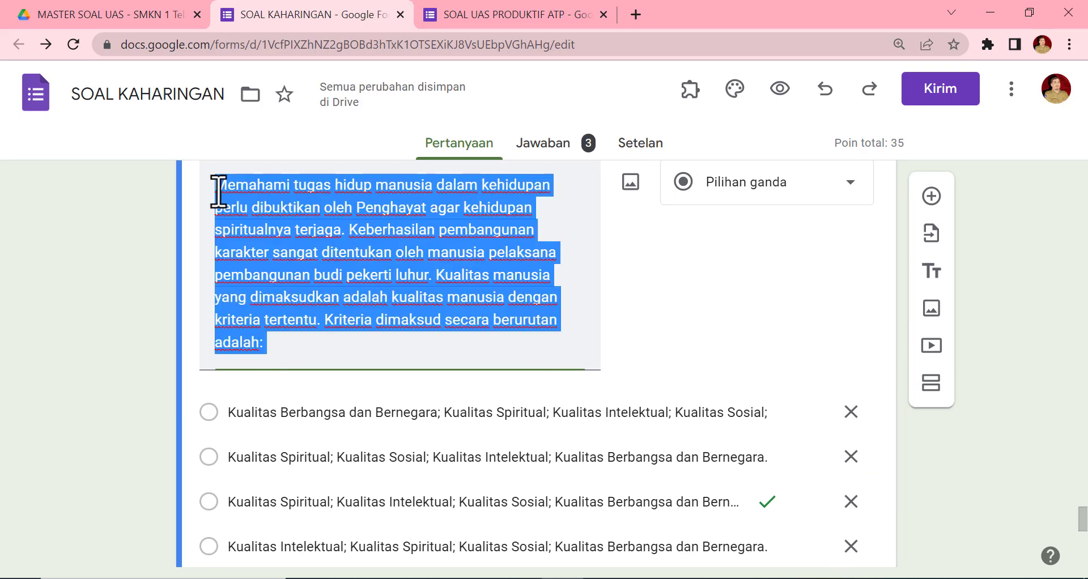
{"action": "left_click", "coordinate": [220, 188]}
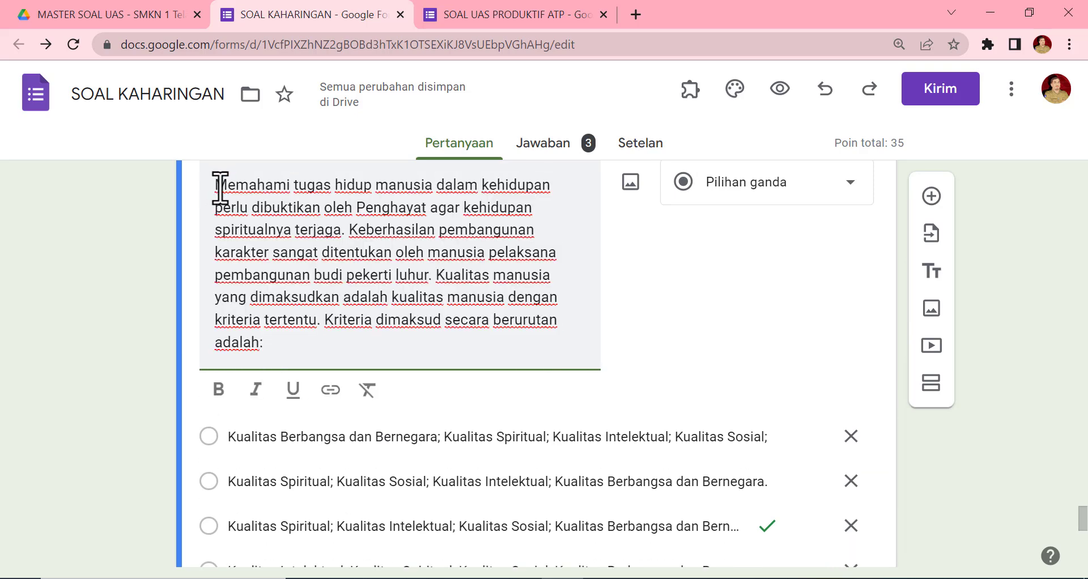
Look through the other multiple-choice questions in the SOAL KAHARINGAN form, down to the last one about disciplined people.
{"action": "scroll", "coordinate": [299, 278], "scroll_direction": "down", "scroll_amount": 15}
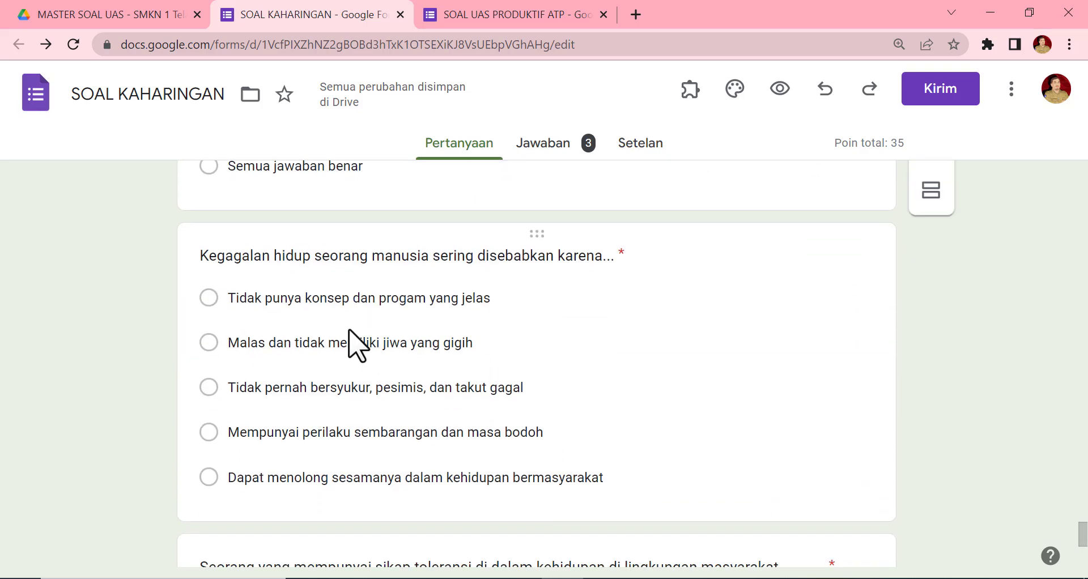
{"action": "scroll", "coordinate": [357, 340], "scroll_direction": "down", "scroll_amount": 5}
{"action": "scroll", "coordinate": [452, 323], "scroll_direction": "up", "scroll_amount": 20}
{"action": "scroll", "coordinate": [626, 320], "scroll_direction": "down", "scroll_amount": 12}
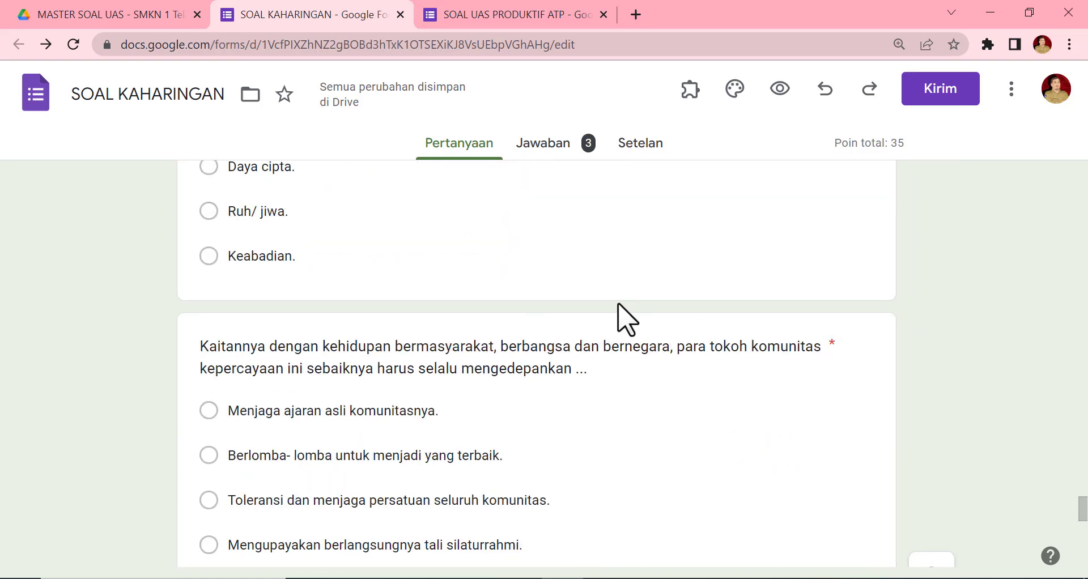
{"action": "scroll", "coordinate": [623, 319], "scroll_direction": "up", "scroll_amount": 10}
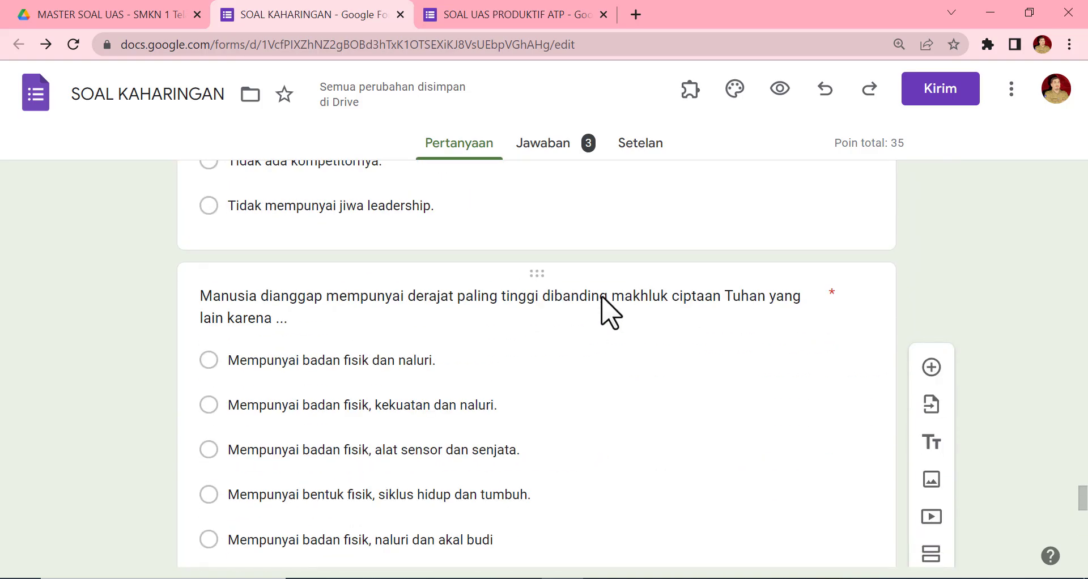
{"action": "scroll", "coordinate": [618, 334], "scroll_direction": "down", "scroll_amount": 6}
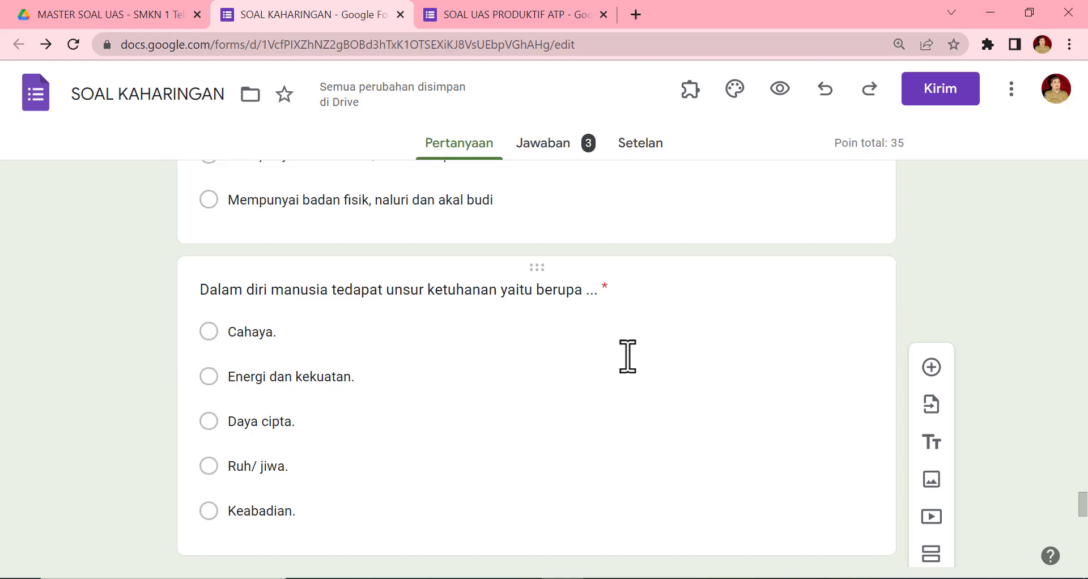
{"action": "scroll", "coordinate": [628, 357], "scroll_direction": "down", "scroll_amount": 20}
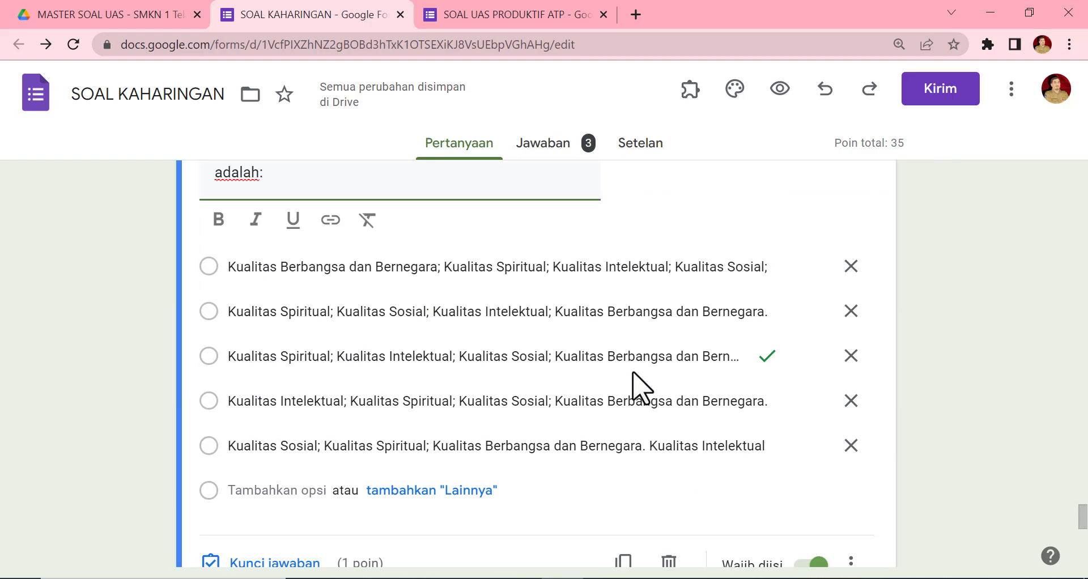
{"action": "scroll", "coordinate": [637, 391], "scroll_direction": "down", "scroll_amount": 15}
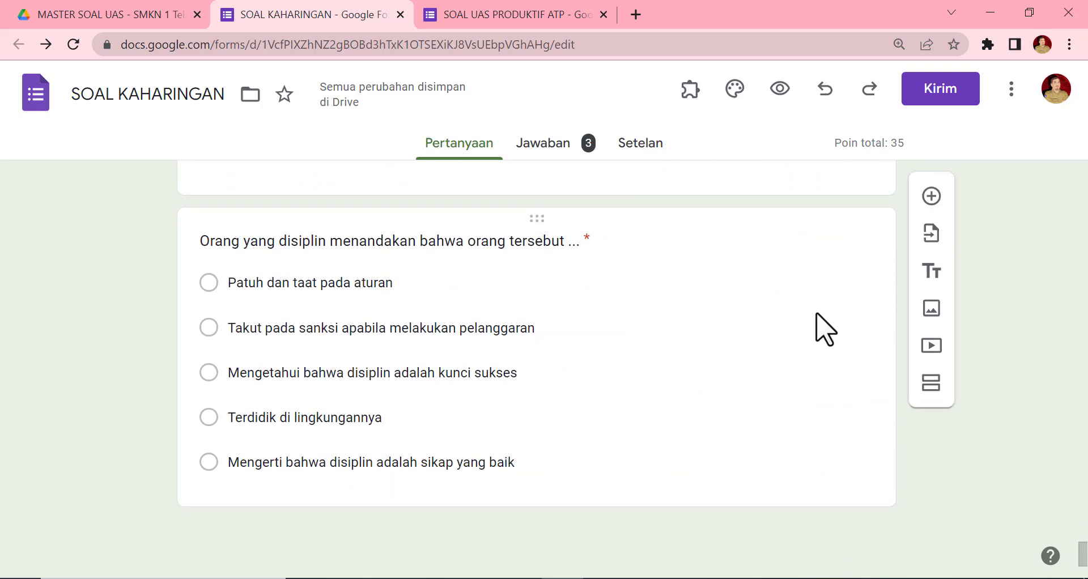
Examine the disciplined-people question's text and answer options, and check its Acak urutan opsi setting.
{"action": "left_click", "coordinate": [615, 371]}
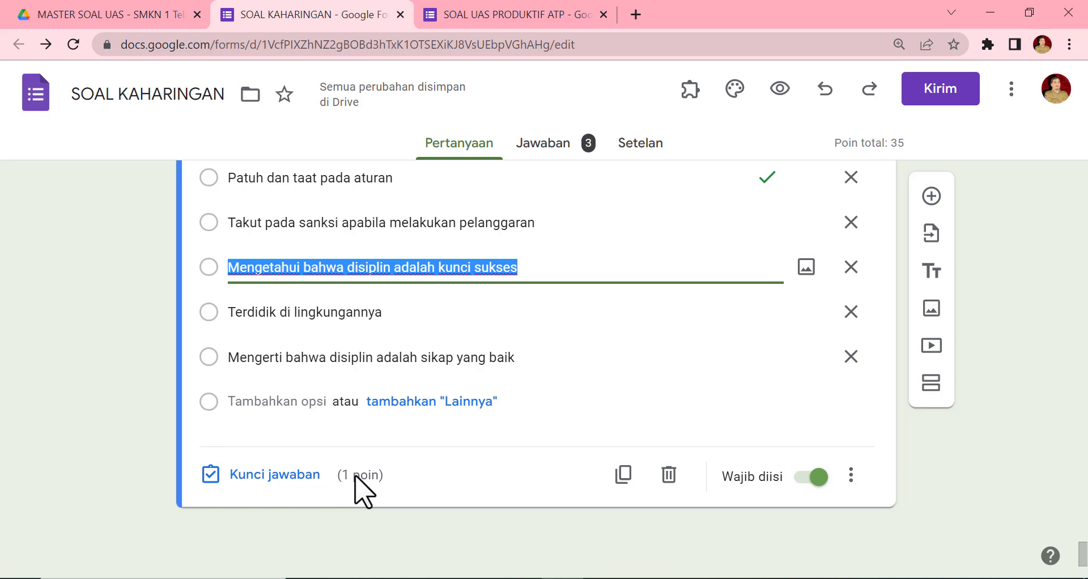
{"action": "scroll", "coordinate": [543, 382], "scroll_direction": "up", "scroll_amount": 1}
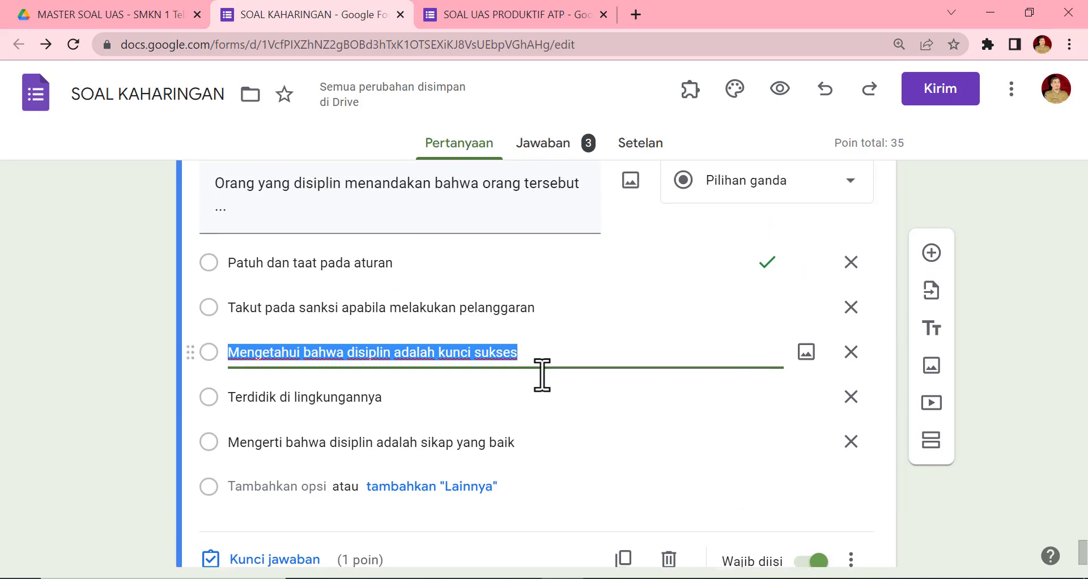
{"action": "left_click", "coordinate": [542, 355]}
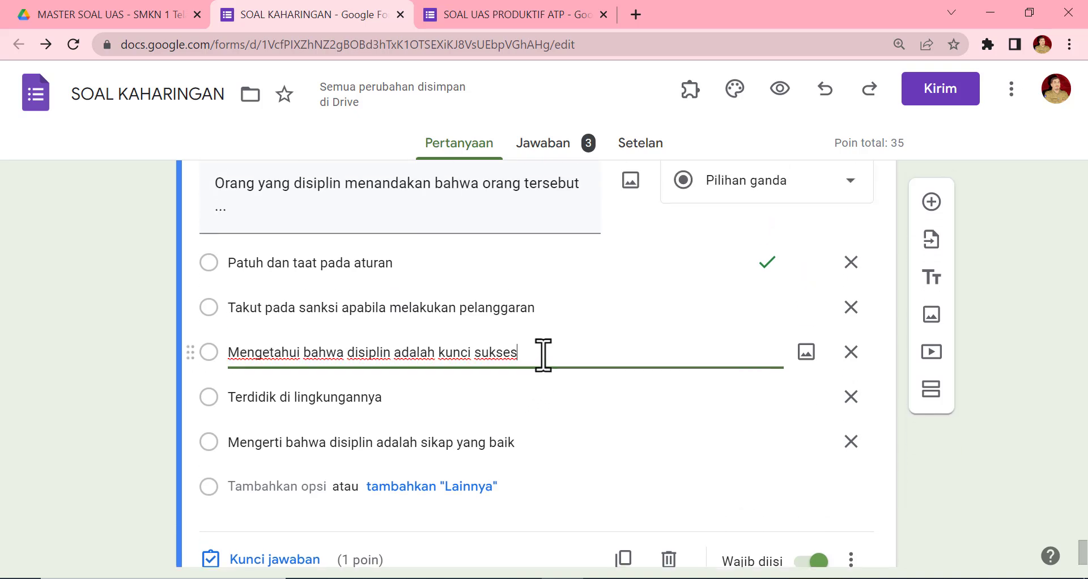
{"action": "scroll", "coordinate": [330, 321], "scroll_direction": "up", "scroll_amount": 1}
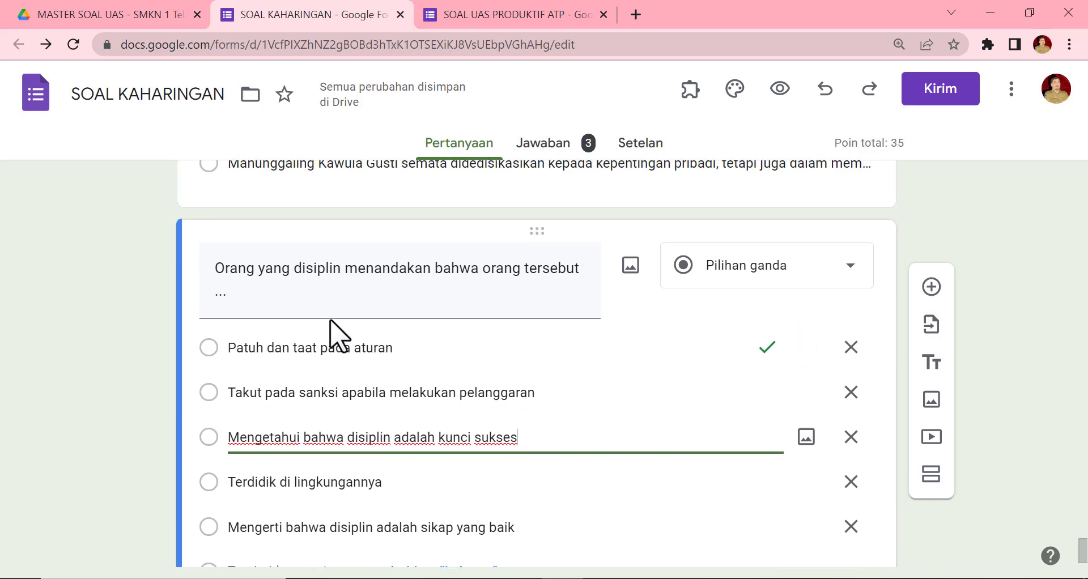
{"action": "left_click_drag", "start_coordinate": [214, 267], "coordinate": [236, 360]}
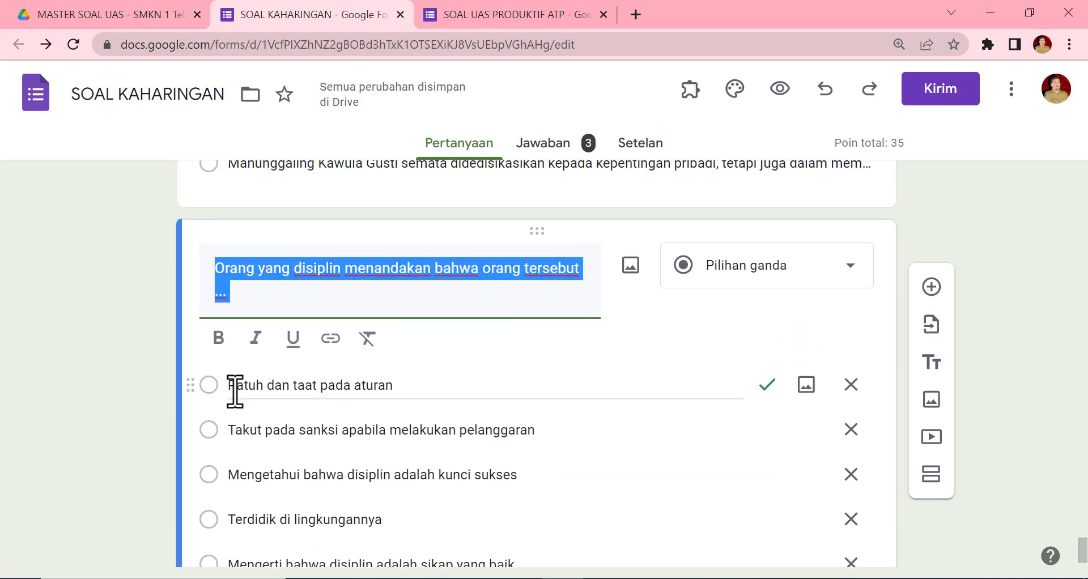
{"action": "left_click", "coordinate": [236, 388]}
{"action": "scroll", "coordinate": [391, 413], "scroll_direction": "down", "scroll_amount": 1}
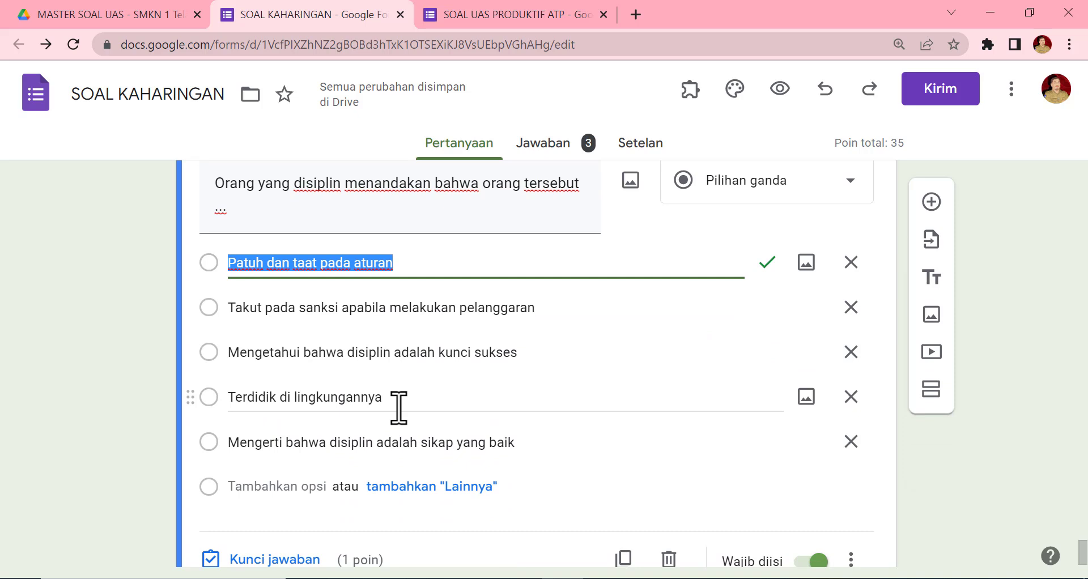
{"action": "scroll", "coordinate": [442, 442], "scroll_direction": "down", "scroll_amount": 1}
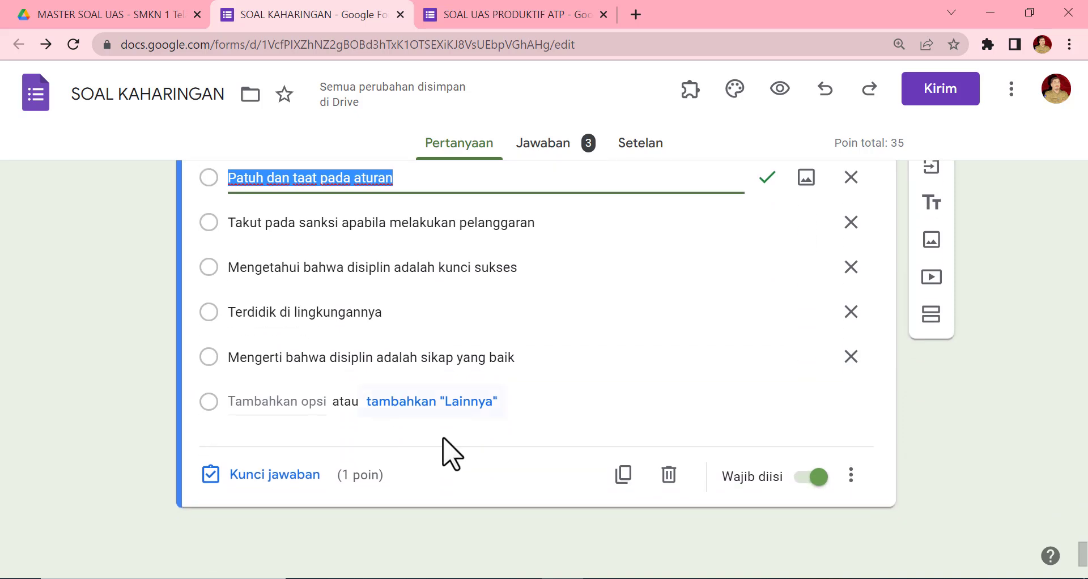
{"action": "left_click", "coordinate": [851, 485]}
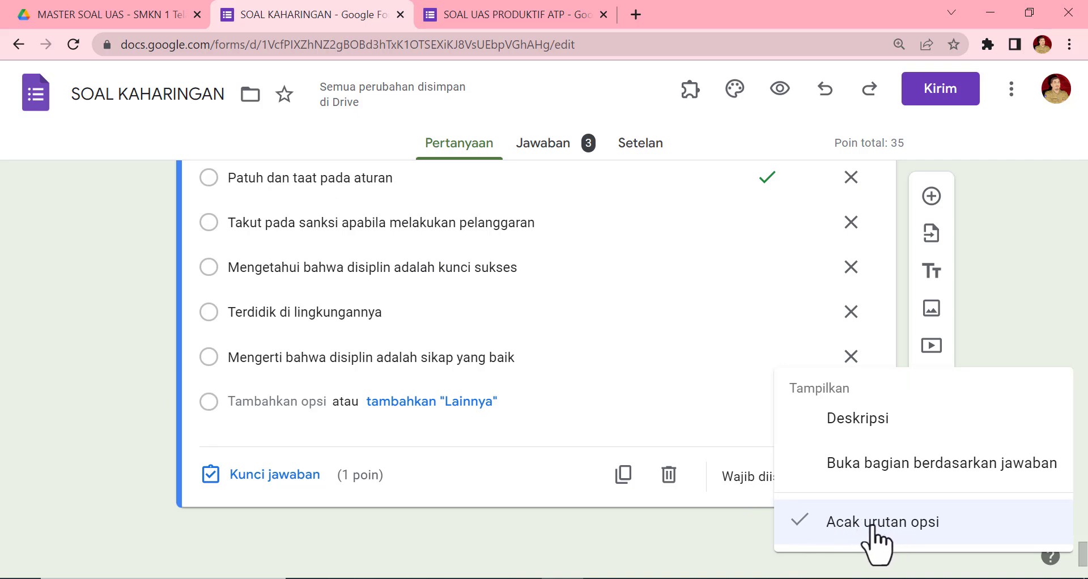
{"action": "left_click", "coordinate": [704, 539]}
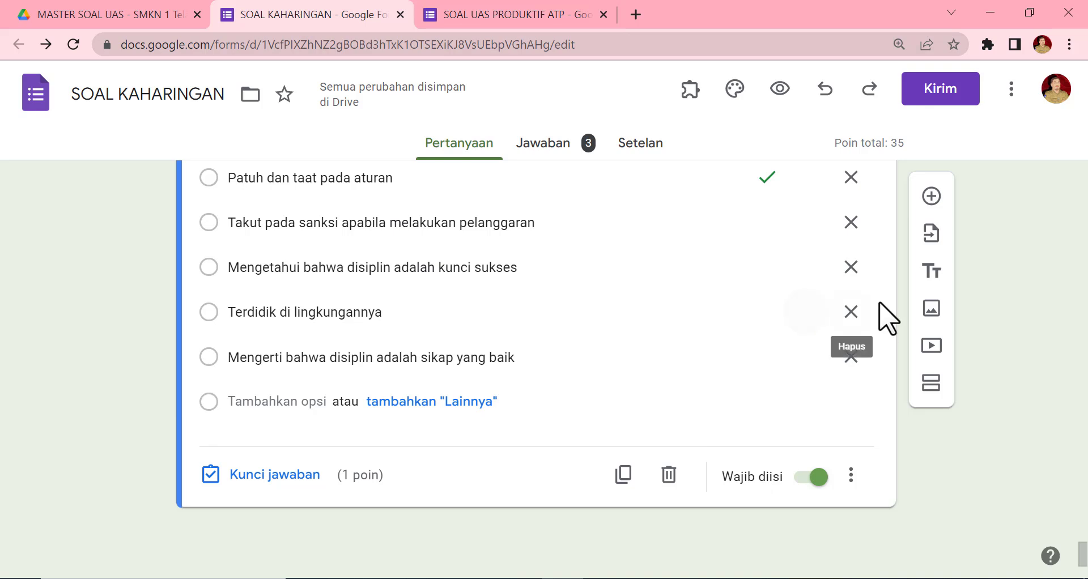
Add a title and description block below the disciplined-people question and title it ESSAY.
{"action": "left_click", "coordinate": [925, 279]}
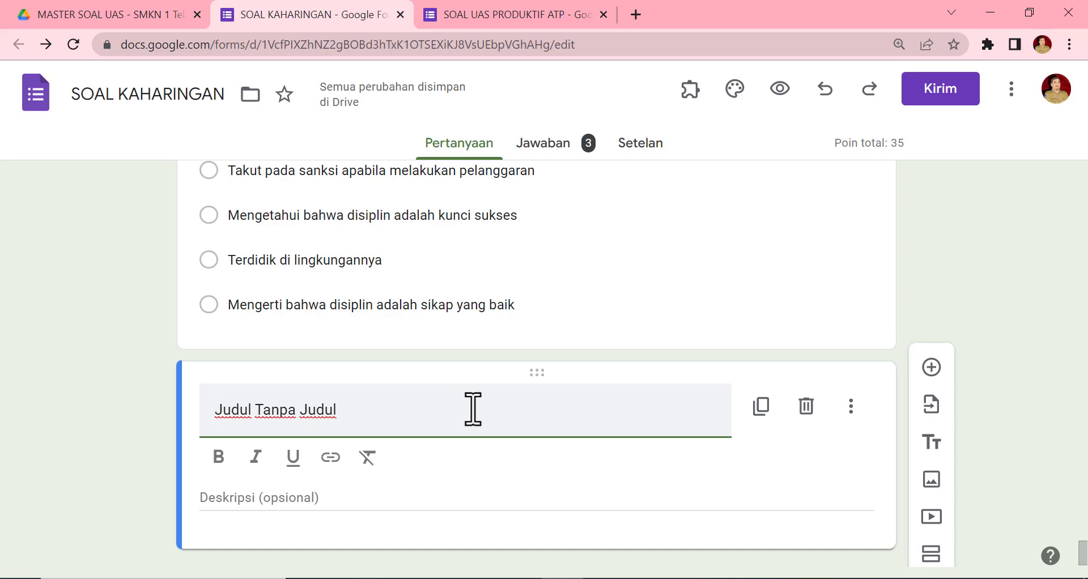
{"action": "type", "text": "A"}
{"action": "key", "text": "BackSpace"}
{"action": "type", "text": "ESSA"}
{"action": "key", "text": "ctrl+a"}
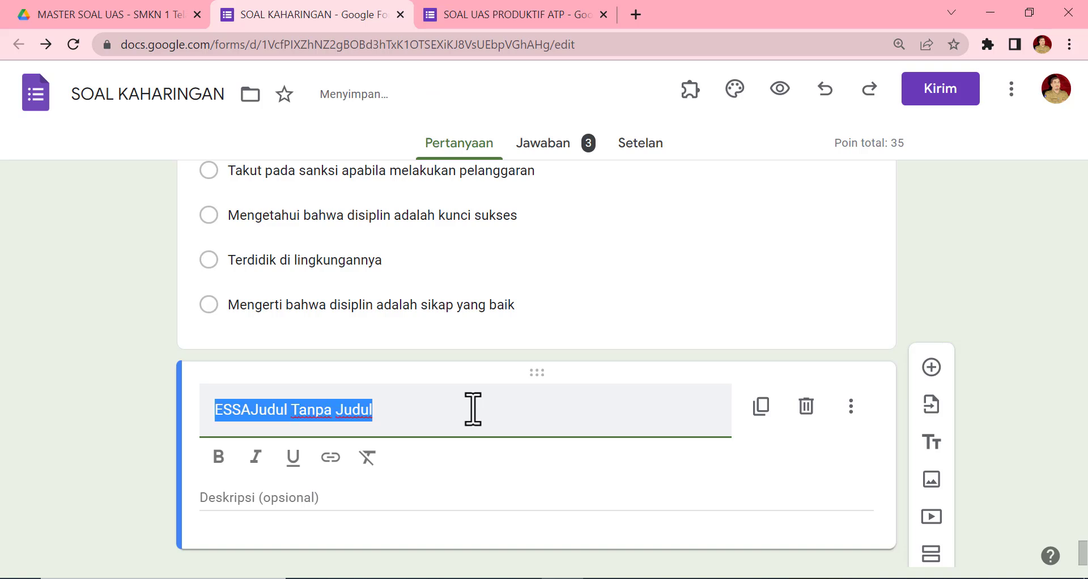
{"action": "type", "text": "ESSAY"}
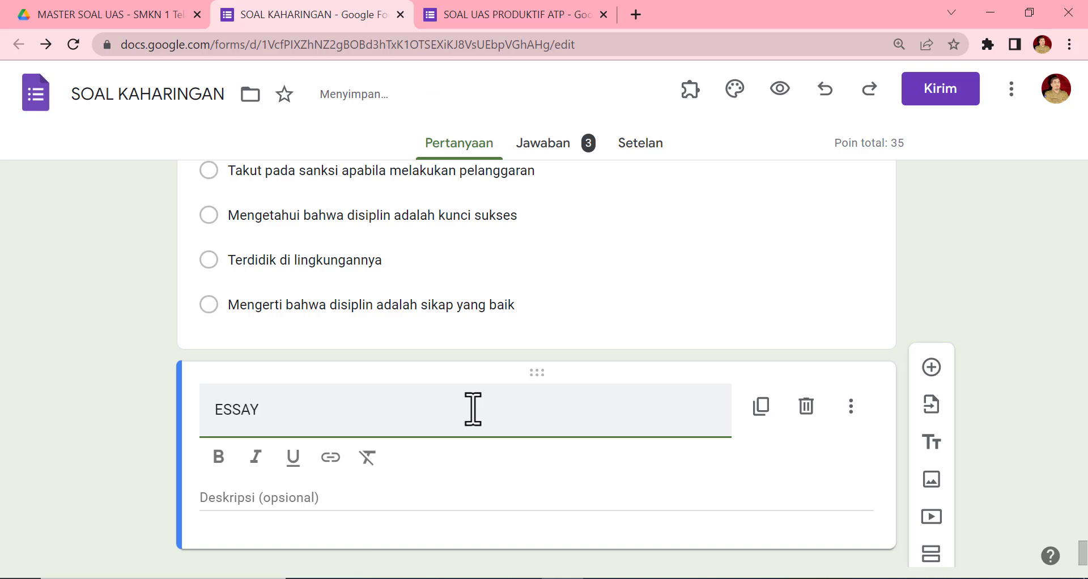
{"action": "left_click", "coordinate": [440, 500]}
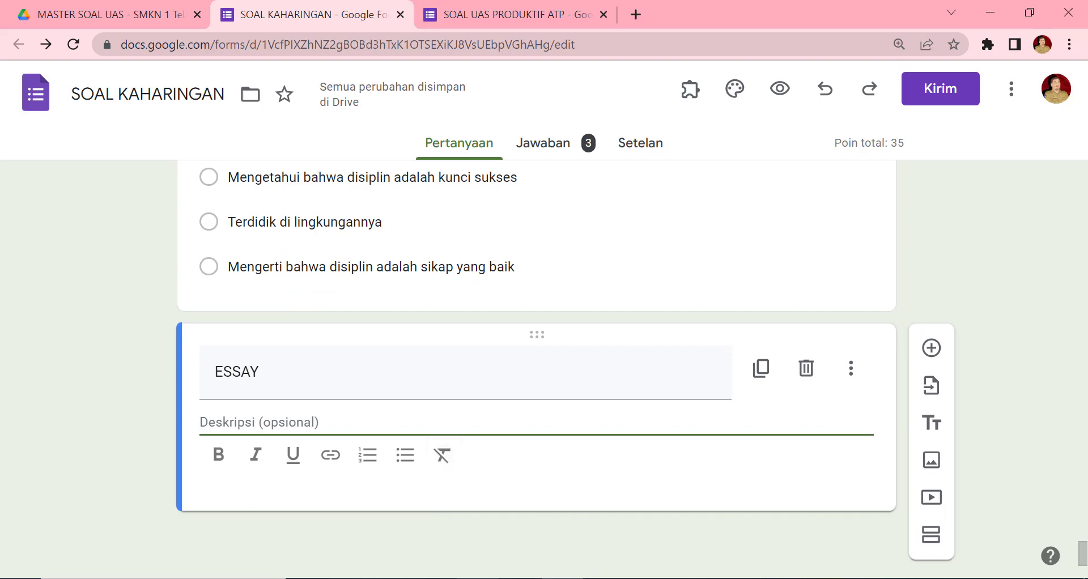
Switch to the Word document and copy the five numbered essay questions at its end.
{"action": "key", "text": "alt+Tab"}
{"action": "left_click_drag", "start_coordinate": [281, 346], "coordinate": [554, 471]}
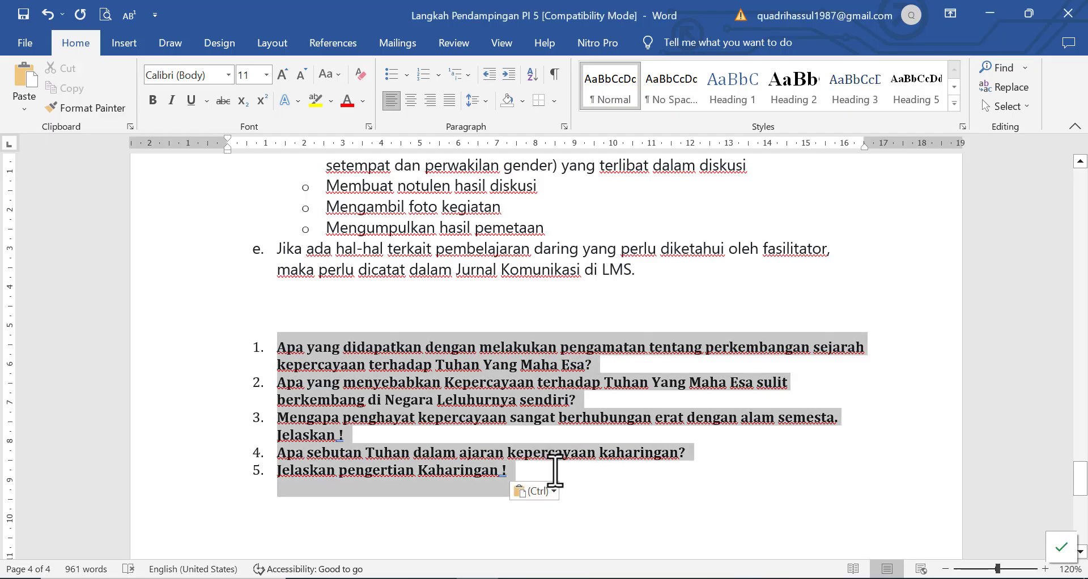
{"action": "key", "text": "ctrl+a"}
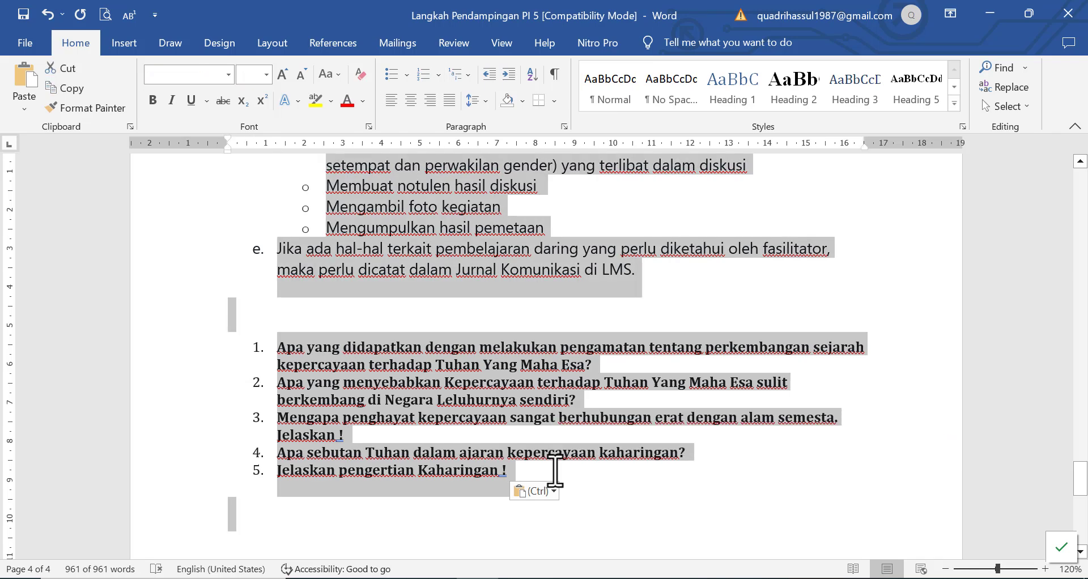
{"action": "left_click", "coordinate": [504, 427]}
{"action": "left_click_drag", "start_coordinate": [280, 347], "coordinate": [506, 481]}
{"action": "key", "text": "ctrl+c"}
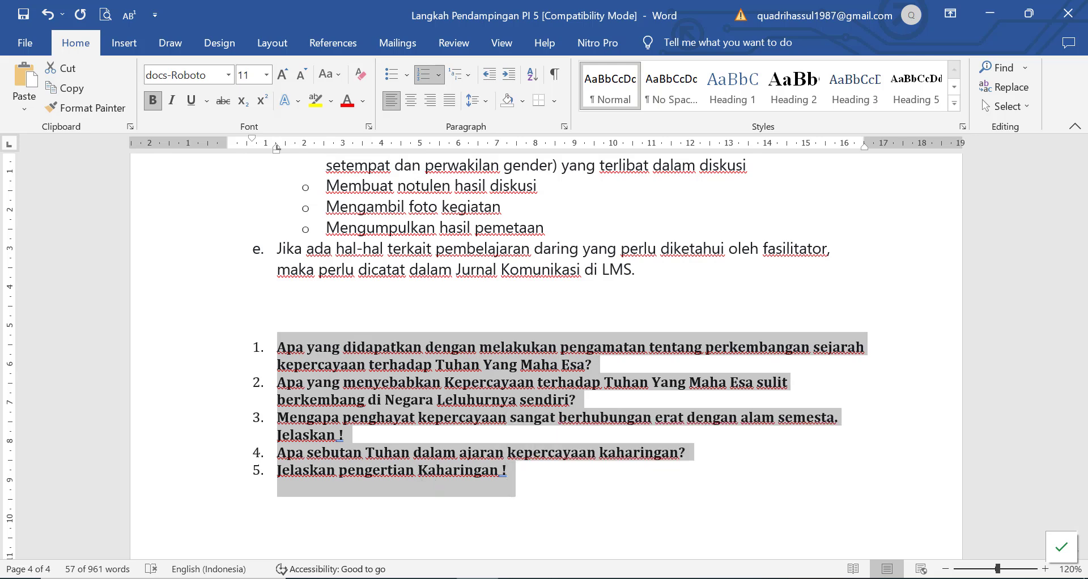
Return to the SOAL KAHARINGAN form in Chrome and paste the copied essay questions into the ESSAY block's description.
{"action": "key", "text": "alt+Tab"}
{"action": "left_click", "coordinate": [403, 416]}
{"action": "left_click", "coordinate": [607, 510]}
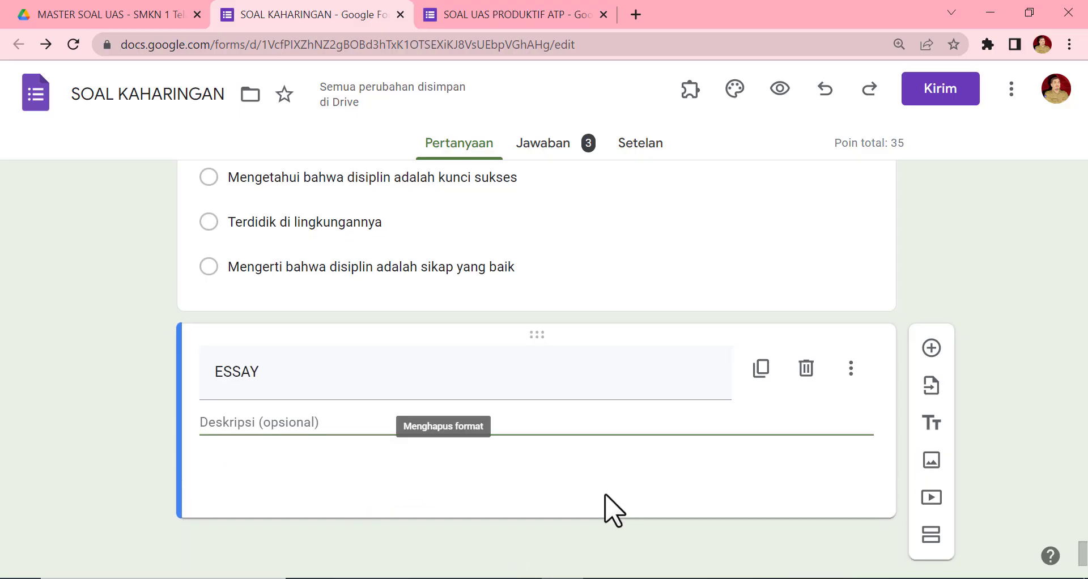
{"action": "left_click", "coordinate": [373, 435]}
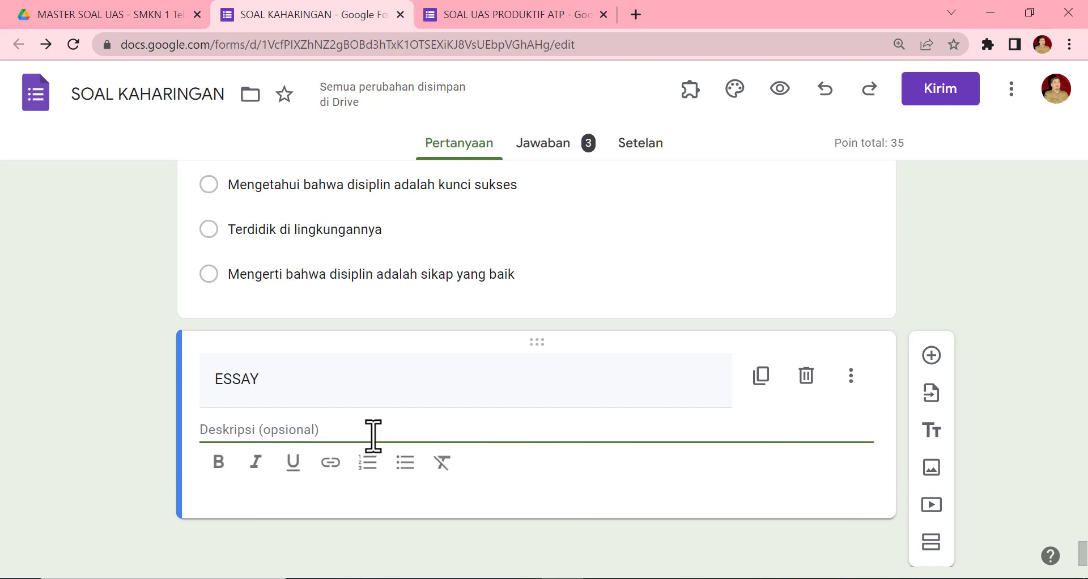
{"action": "key", "text": "ctrl+v"}
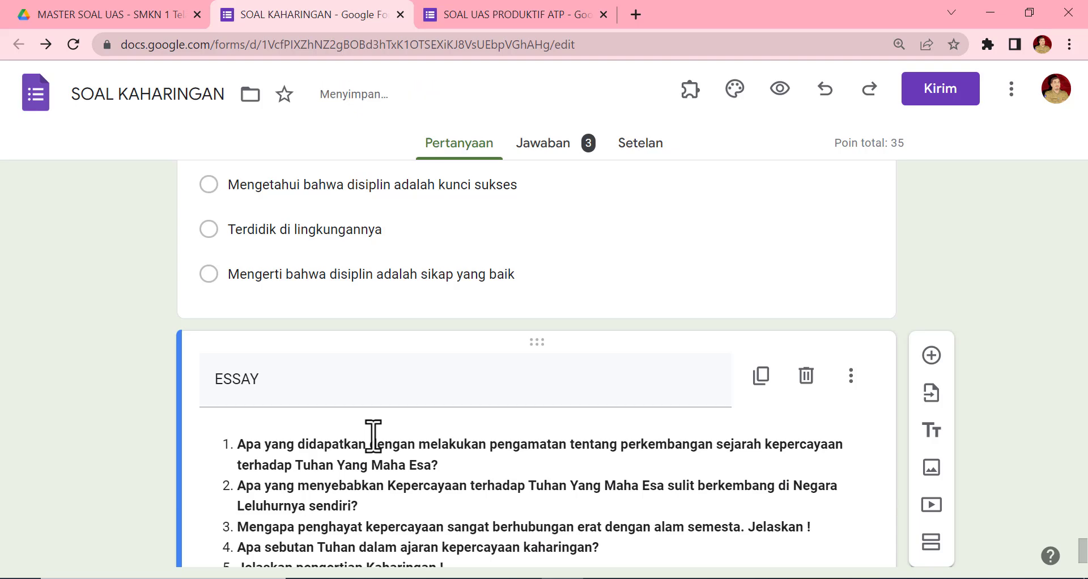
{"action": "scroll", "coordinate": [534, 400], "scroll_direction": "down", "scroll_amount": 2}
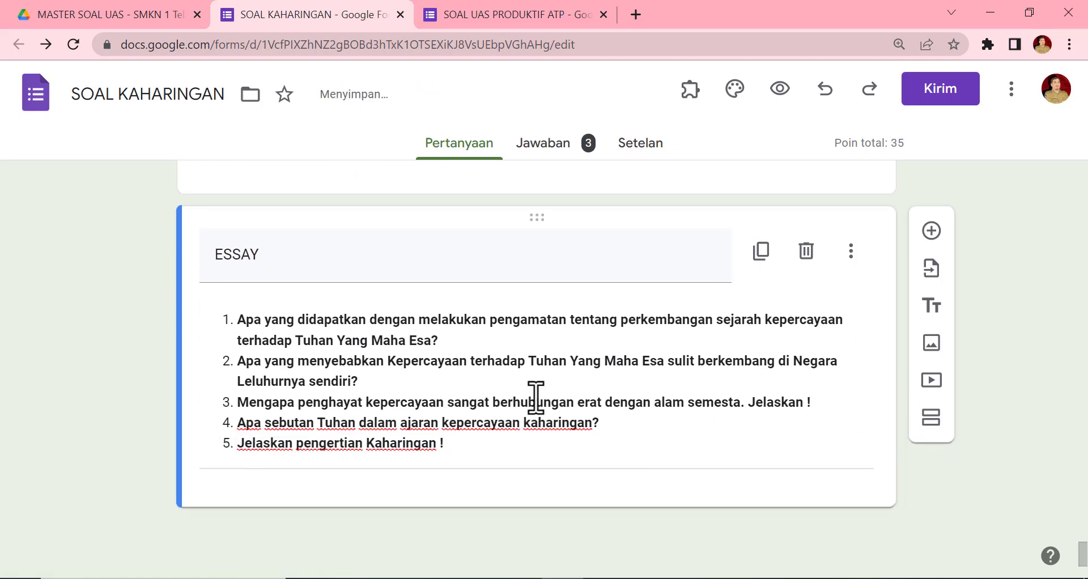
Try bulleted formatting on the pasted essay questions and restore the numbered list.
{"action": "key", "text": "ctrl+a"}
{"action": "left_click", "coordinate": [245, 333]}
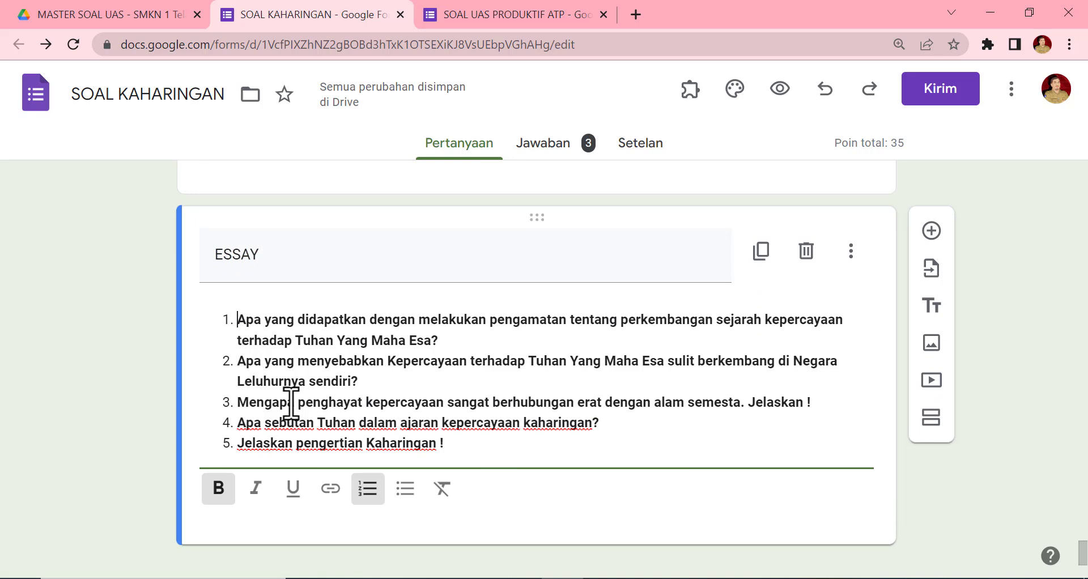
{"action": "left_click", "coordinate": [404, 499]}
{"action": "left_click", "coordinate": [371, 513]}
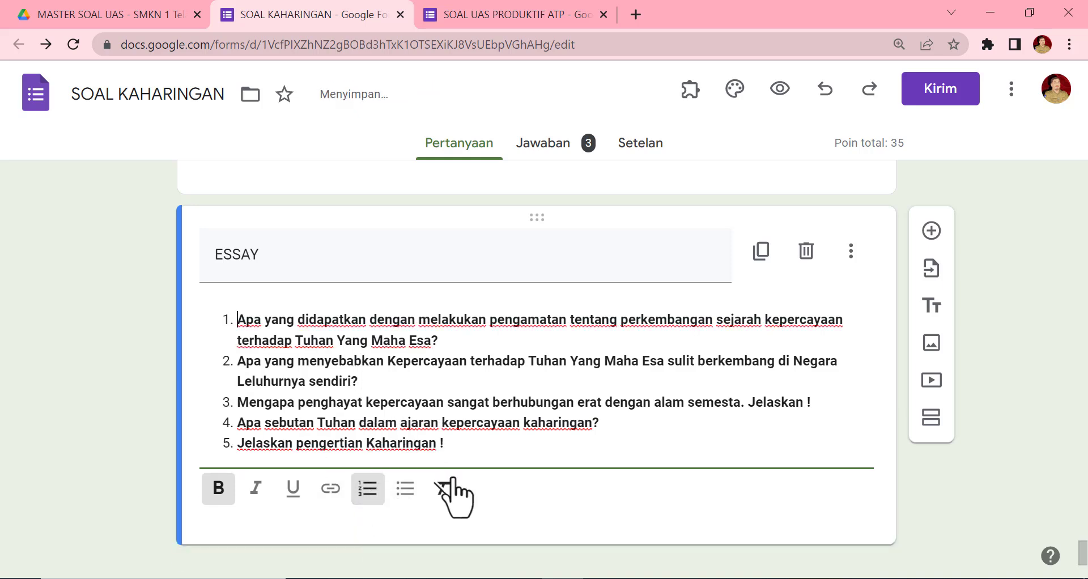
Below the essay questions, add the note "catatan:" followed, after a blank line, by "Jawaban ditulis di lembar jawaban yang disediakan".
{"action": "key", "text": "Return"}
{"action": "key", "text": "Return"}
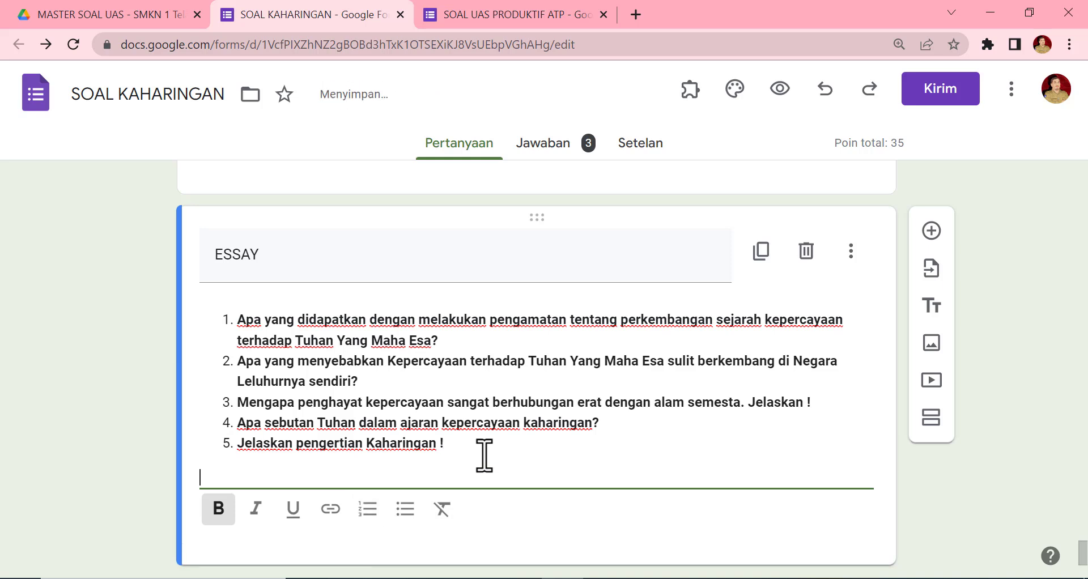
{"action": "type", "text": "C"}
{"action": "key", "text": "BackSpace"}
{"action": "type", "text": "catatan:"}
{"action": "key", "text": "Return"}
{"action": "key", "text": "Return"}
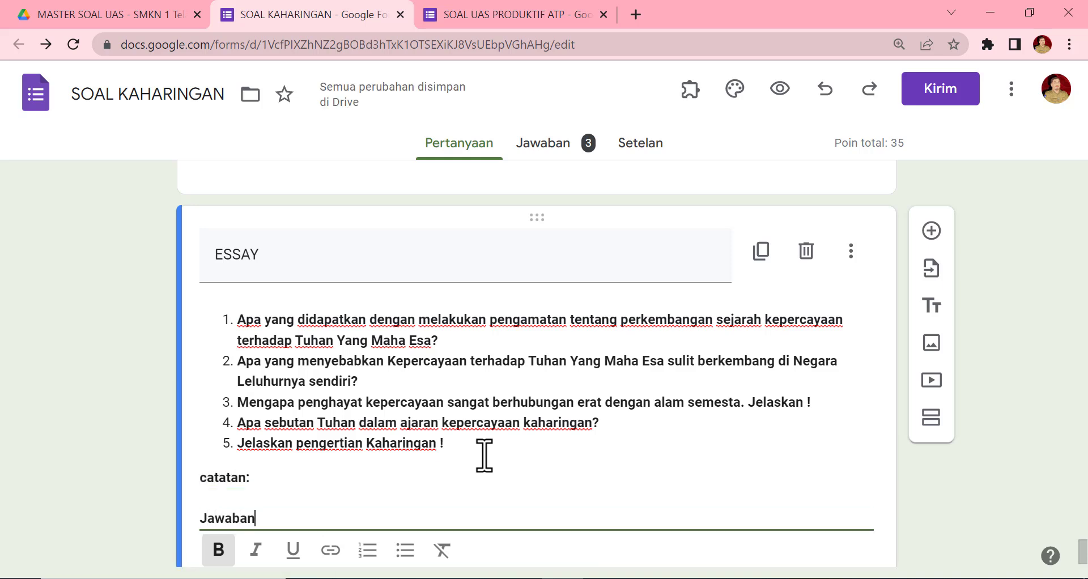
{"action": "type", "text": "Jawaban ditulis di"}
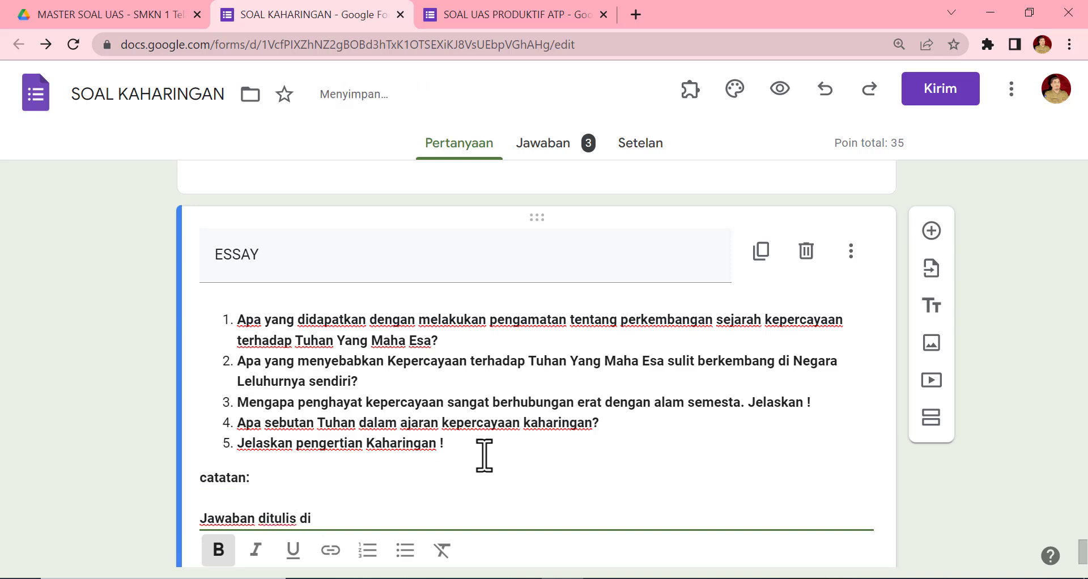
{"action": "type", "text": " lembar jawaban yang"}
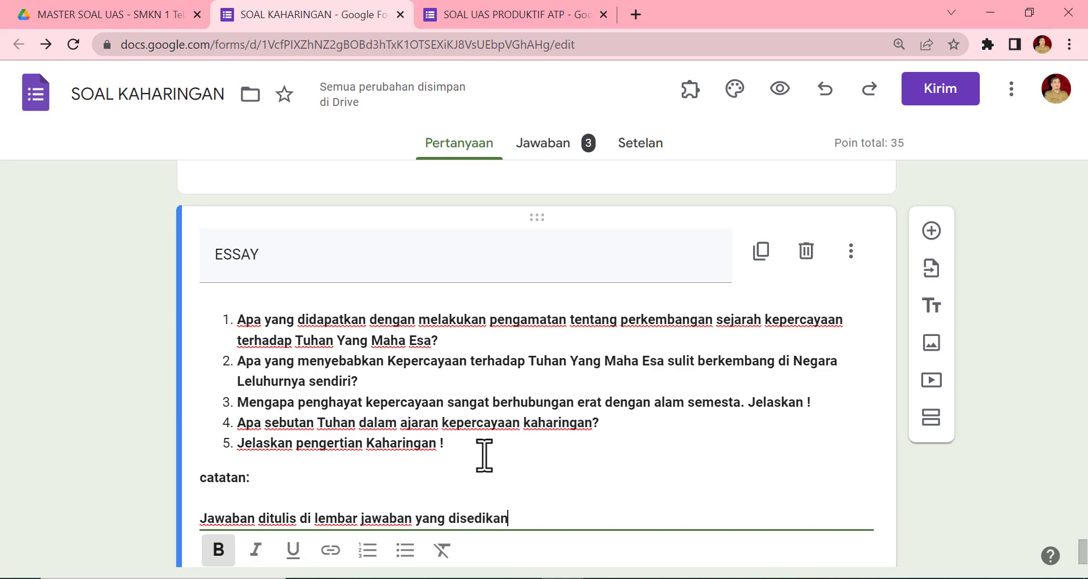
{"action": "type", "text": "disedia"}
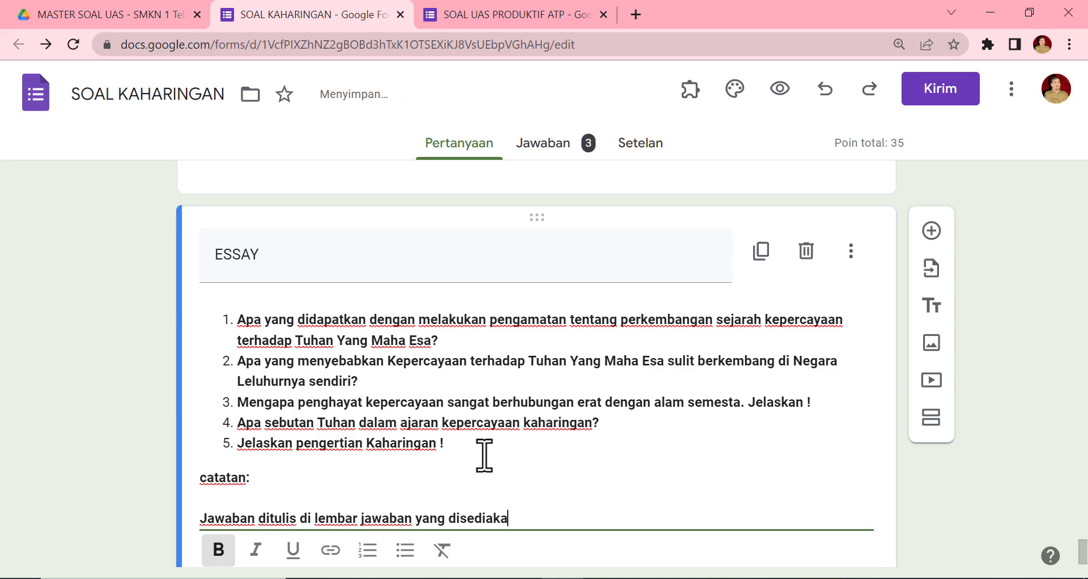
Remove bold formatting from the essay questions and the note in the ESSAY description.
{"action": "left_click", "coordinate": [484, 475]}
{"action": "left_click", "coordinate": [323, 380]}
{"action": "left_click_drag", "start_coordinate": [238, 320], "coordinate": [543, 520]}
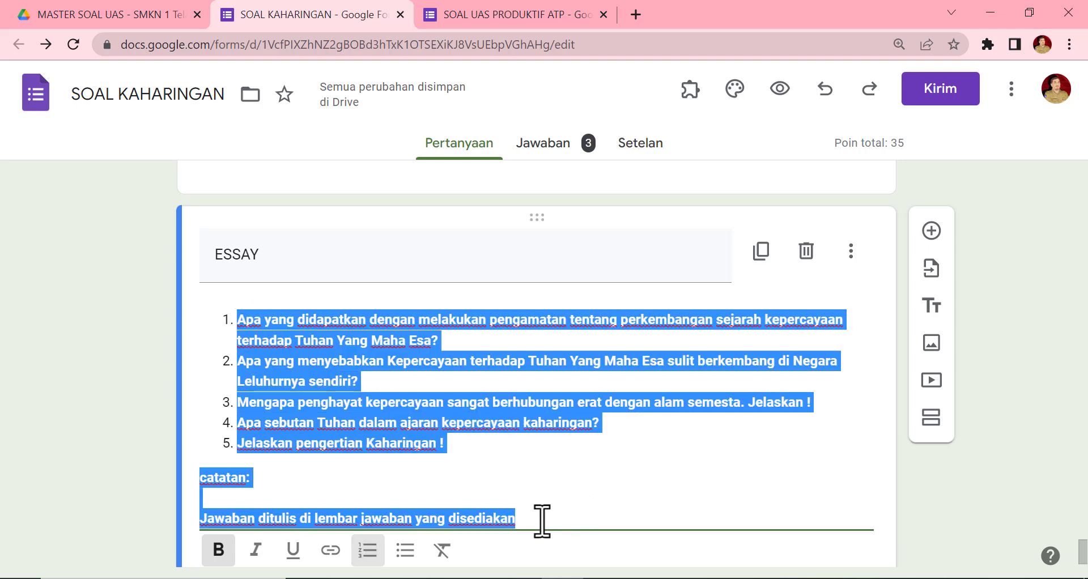
{"action": "left_click", "coordinate": [218, 549]}
{"action": "left_click", "coordinate": [478, 441]}
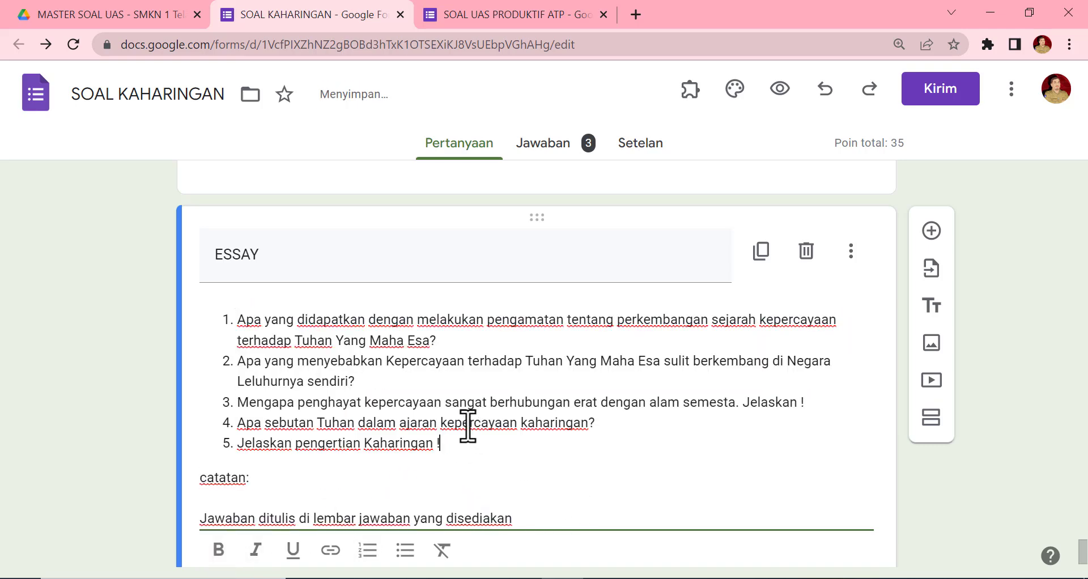
Apply bold and italic formatting to all the text in the ESSAY description, including the note.
{"action": "left_click", "coordinate": [238, 322]}
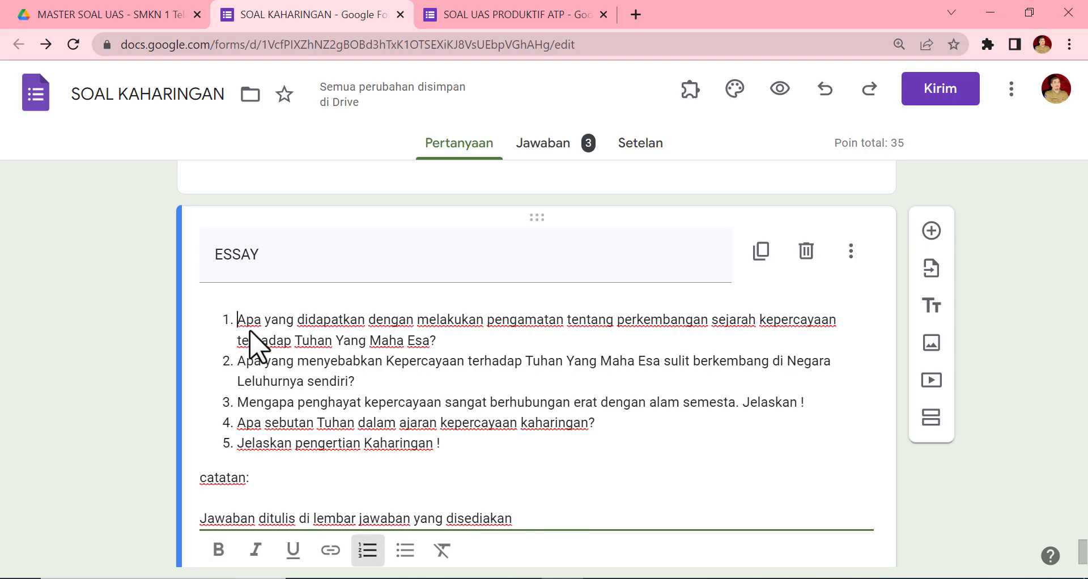
{"action": "key", "text": "ctrl+a"}
{"action": "left_click", "coordinate": [218, 549]}
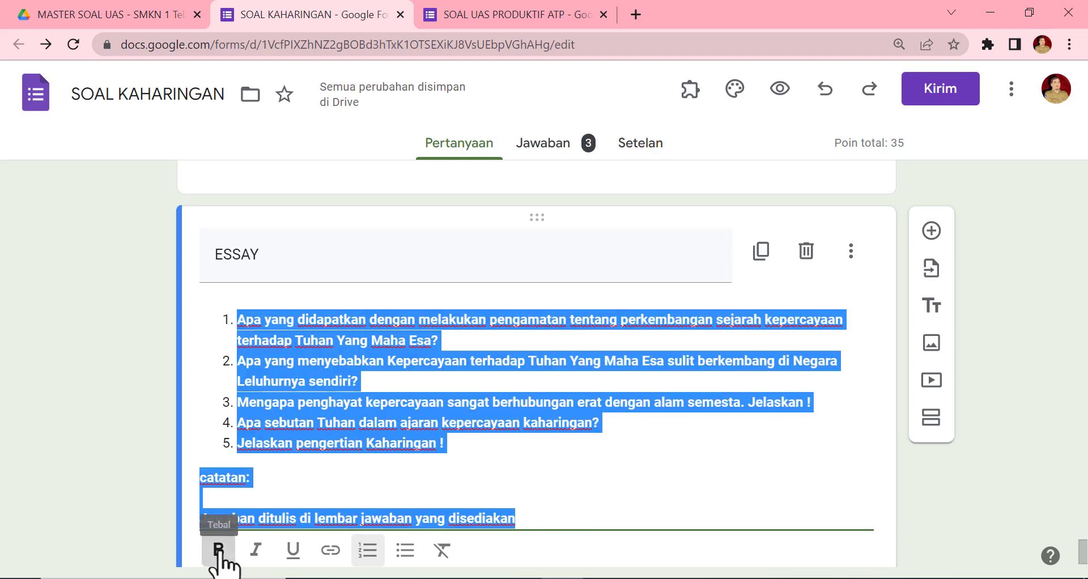
{"action": "left_click", "coordinate": [257, 549]}
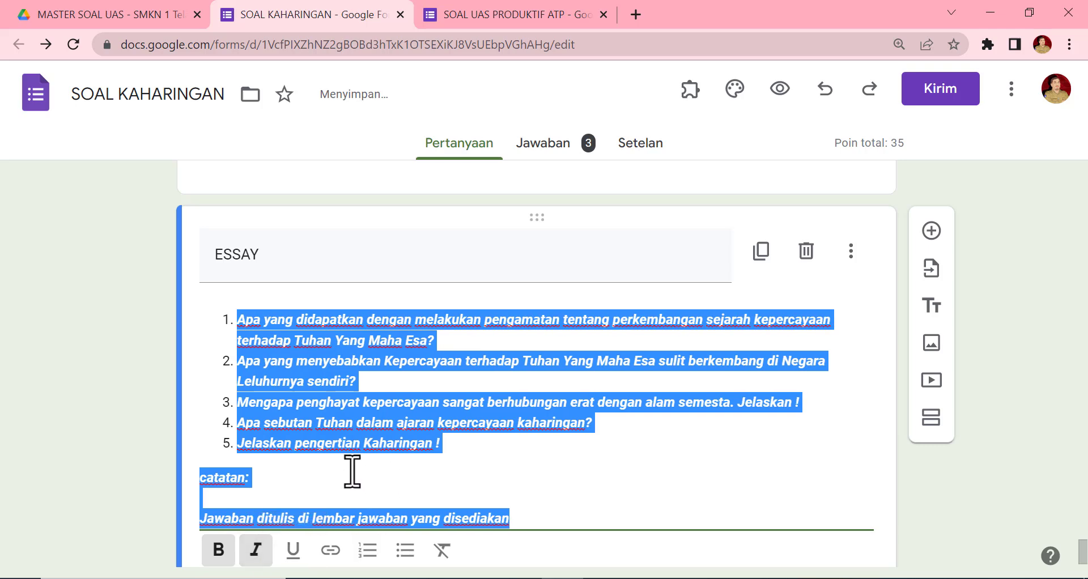
{"action": "left_click", "coordinate": [381, 442]}
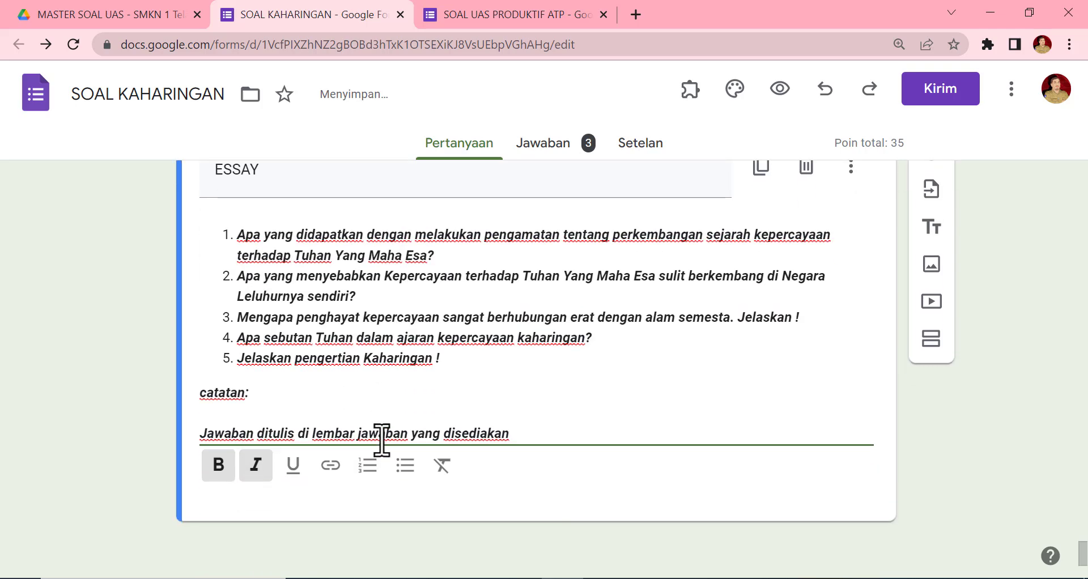
{"action": "left_click", "coordinate": [961, 518]}
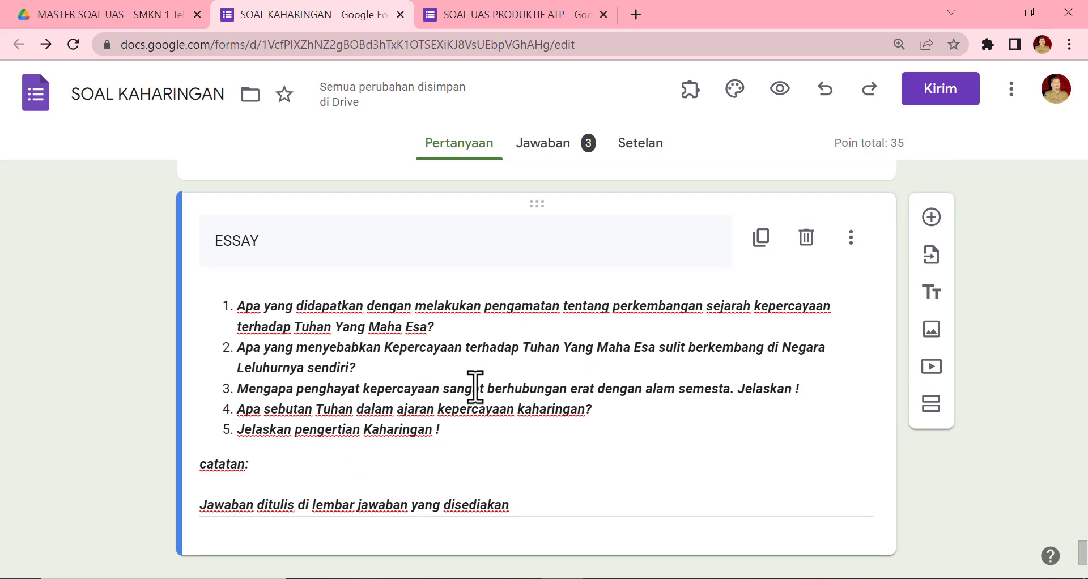
{"action": "scroll", "coordinate": [477, 388], "scroll_direction": "down", "scroll_amount": 1}
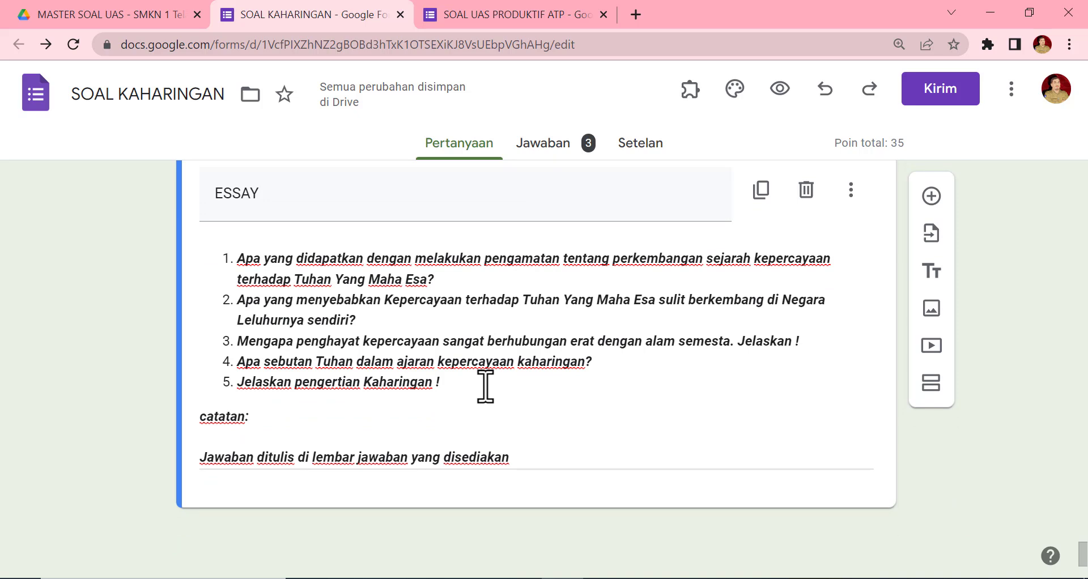
Expand the Jawaban and Presentasi groups in the form settings and check the Acak urutan pertanyaan option.
{"action": "scroll", "coordinate": [485, 387], "scroll_direction": "up", "scroll_amount": 2}
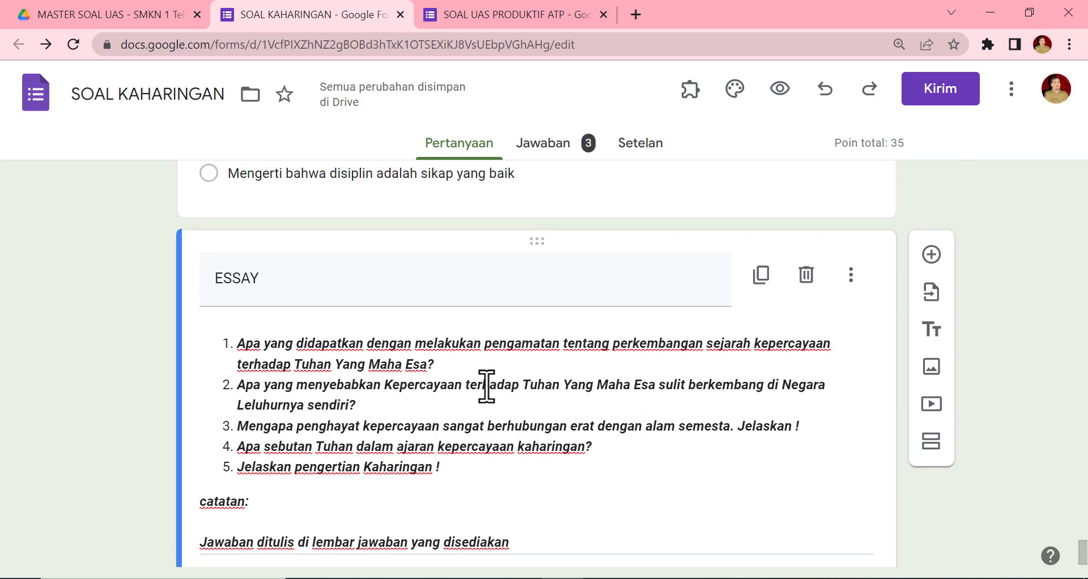
{"action": "scroll", "coordinate": [423, 384], "scroll_direction": "up", "scroll_amount": 4}
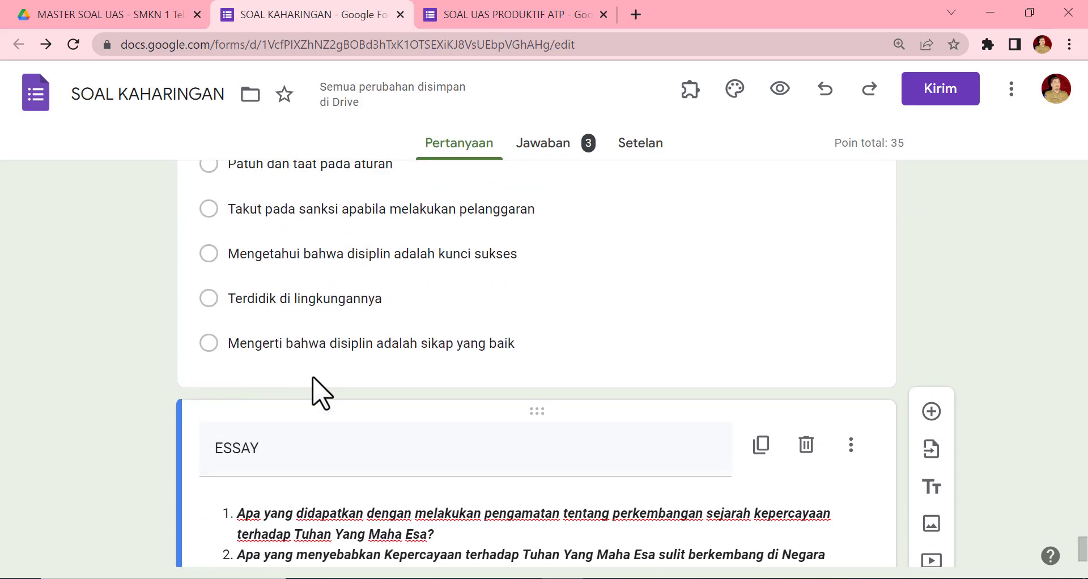
{"action": "left_click", "coordinate": [653, 152]}
{"action": "scroll", "coordinate": [576, 363], "scroll_direction": "down", "scroll_amount": 9}
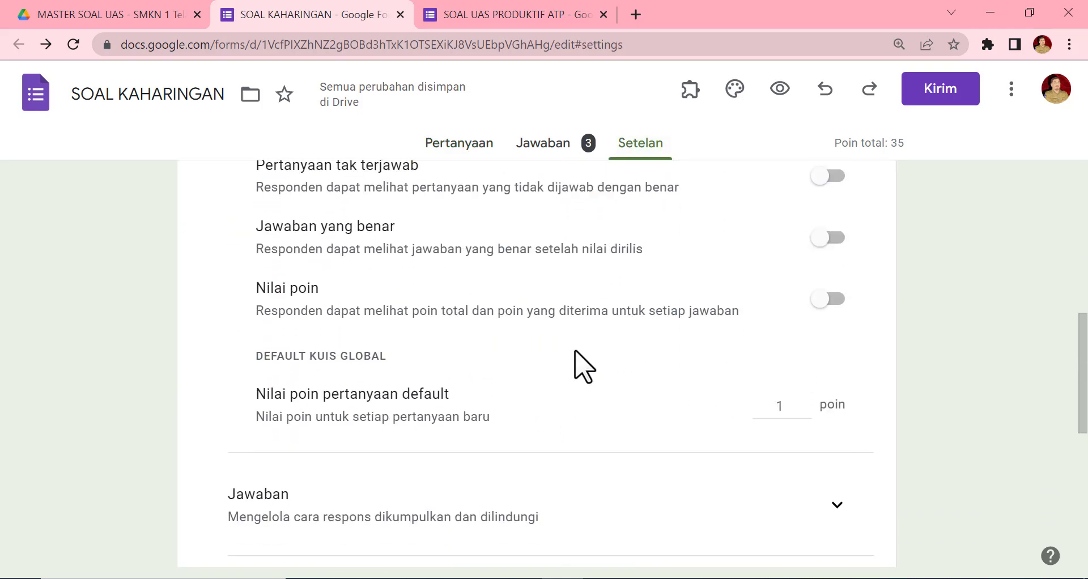
{"action": "scroll", "coordinate": [576, 362], "scroll_direction": "down", "scroll_amount": 3}
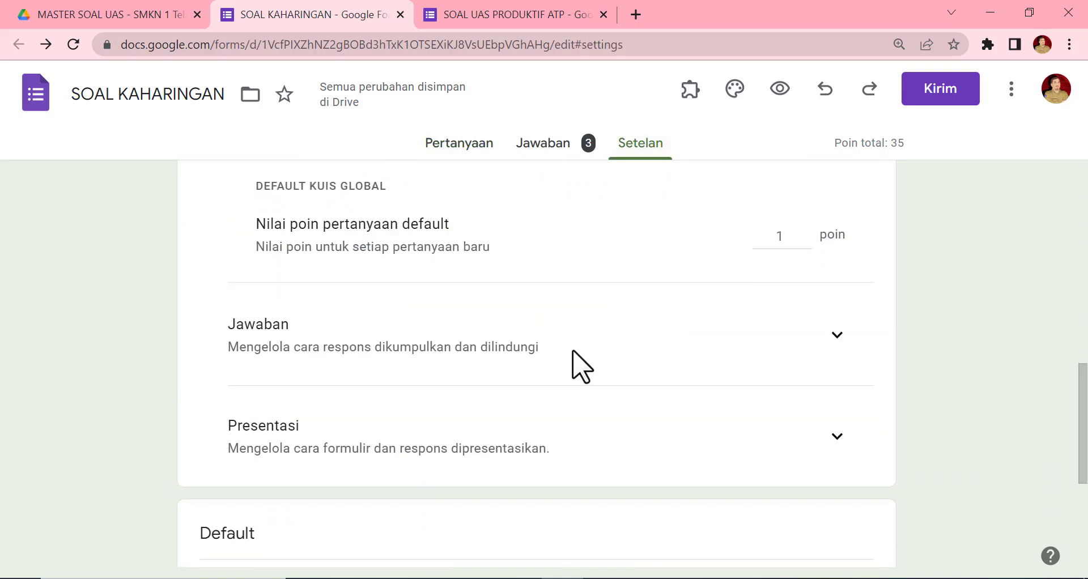
{"action": "left_click", "coordinate": [825, 345]}
{"action": "scroll", "coordinate": [672, 389], "scroll_direction": "down", "scroll_amount": 3}
{"action": "scroll", "coordinate": [484, 365], "scroll_direction": "down", "scroll_amount": 2}
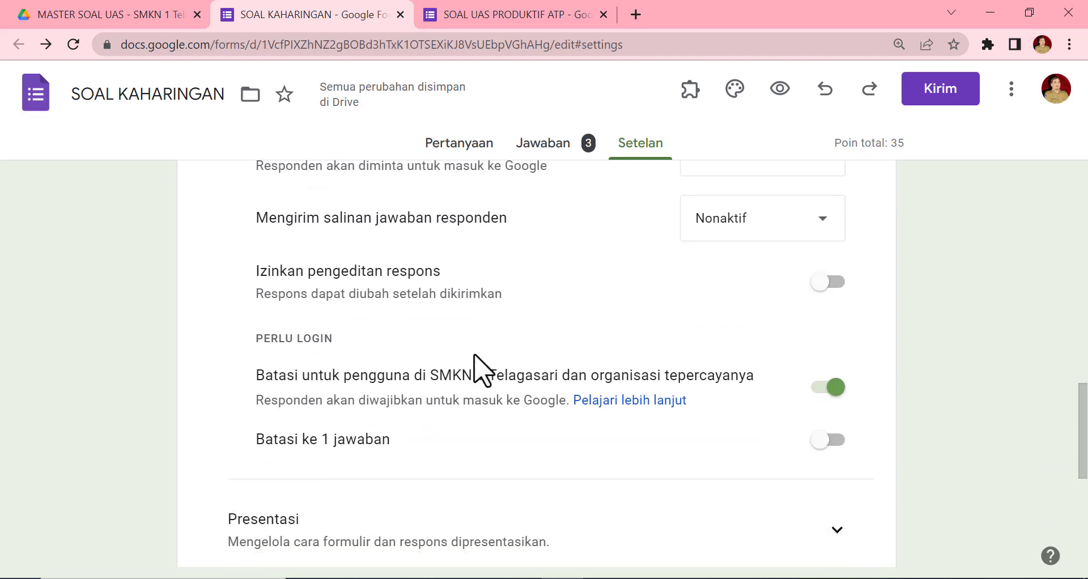
{"action": "scroll", "coordinate": [482, 368], "scroll_direction": "down", "scroll_amount": 5}
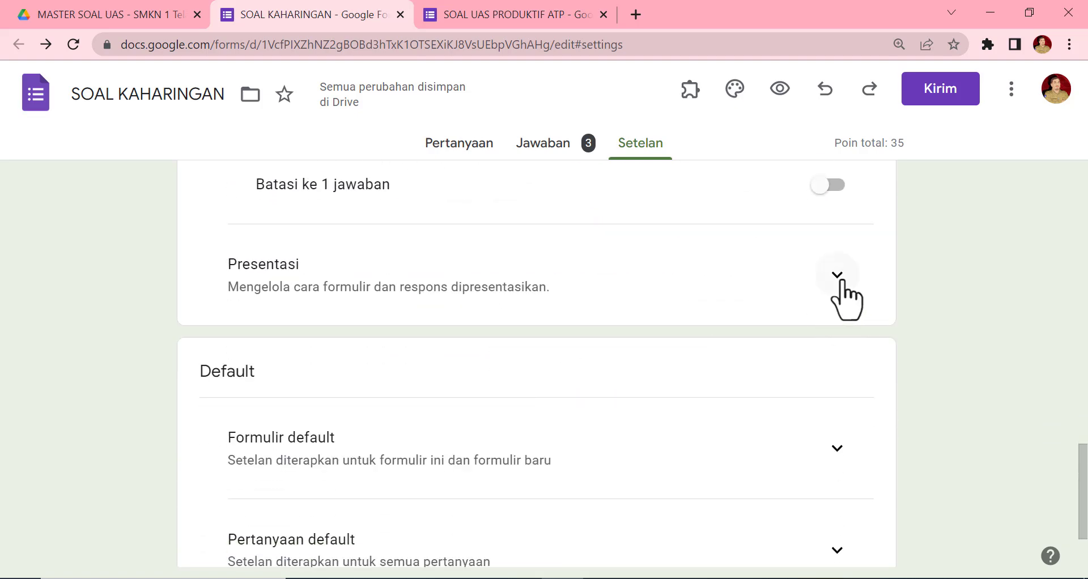
{"action": "left_click", "coordinate": [837, 277]}
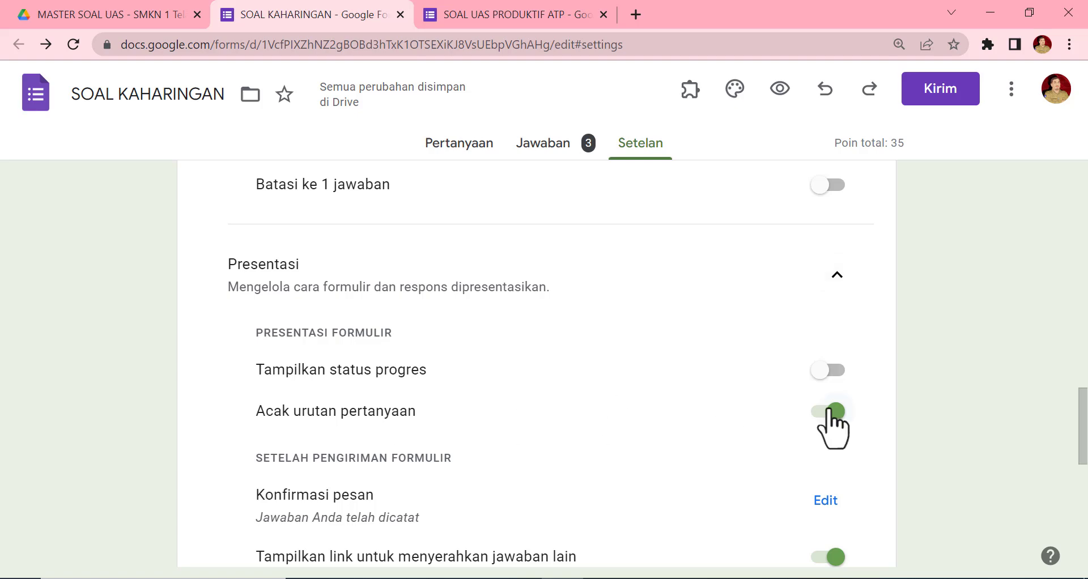
{"action": "scroll", "coordinate": [940, 414], "scroll_direction": "up", "scroll_amount": 14}
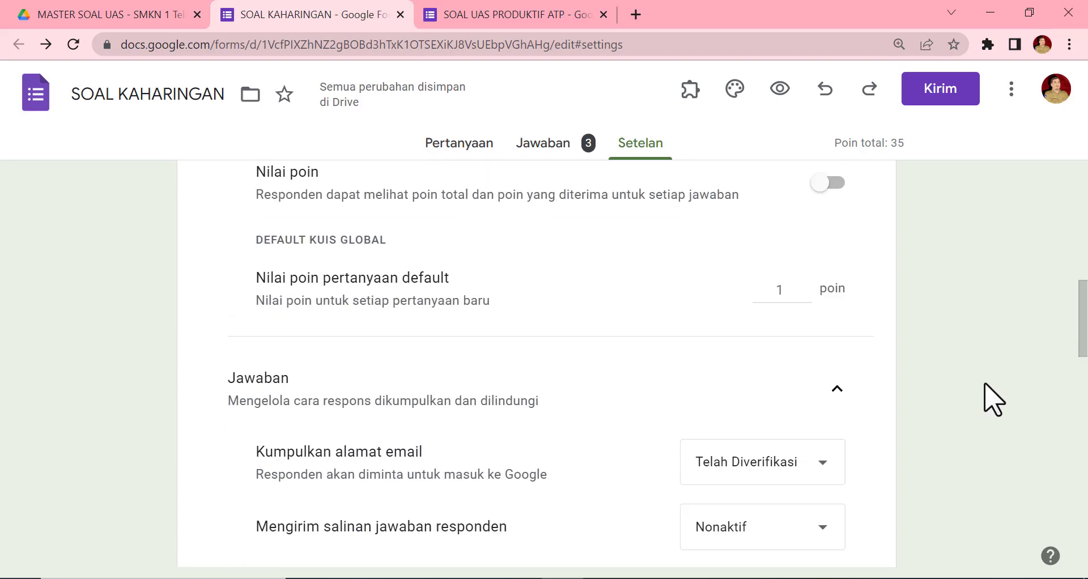
{"action": "scroll", "coordinate": [643, 231], "scroll_direction": "up", "scroll_amount": 4}
{"action": "scroll", "coordinate": [789, 138], "scroll_direction": "up", "scroll_amount": 2}
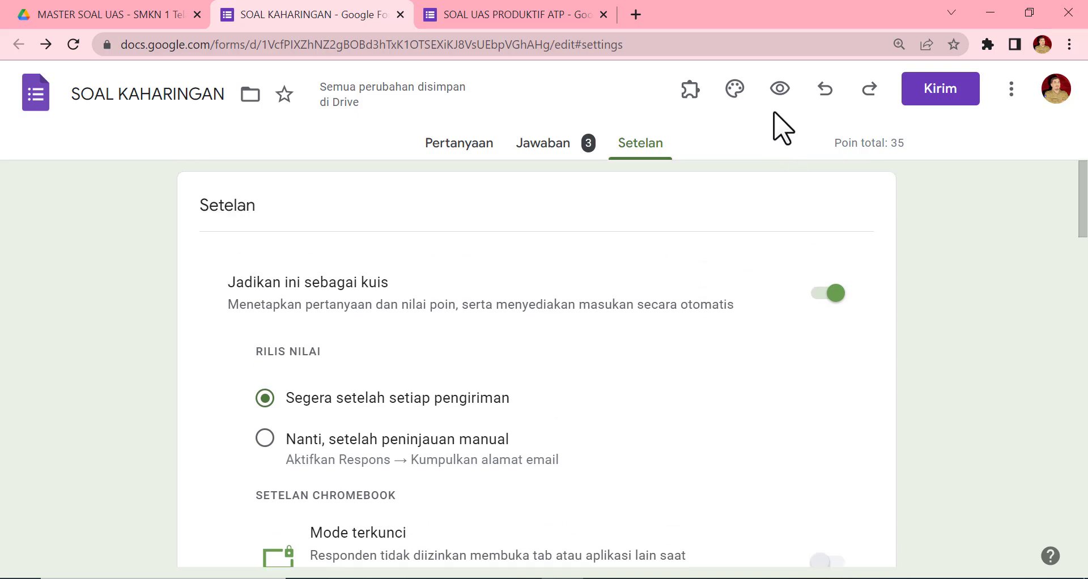
Select the NOMOR PESERTA UJIAN question in section 1 and examine the participant numbers in its regular expression validation.
{"action": "left_click", "coordinate": [462, 142]}
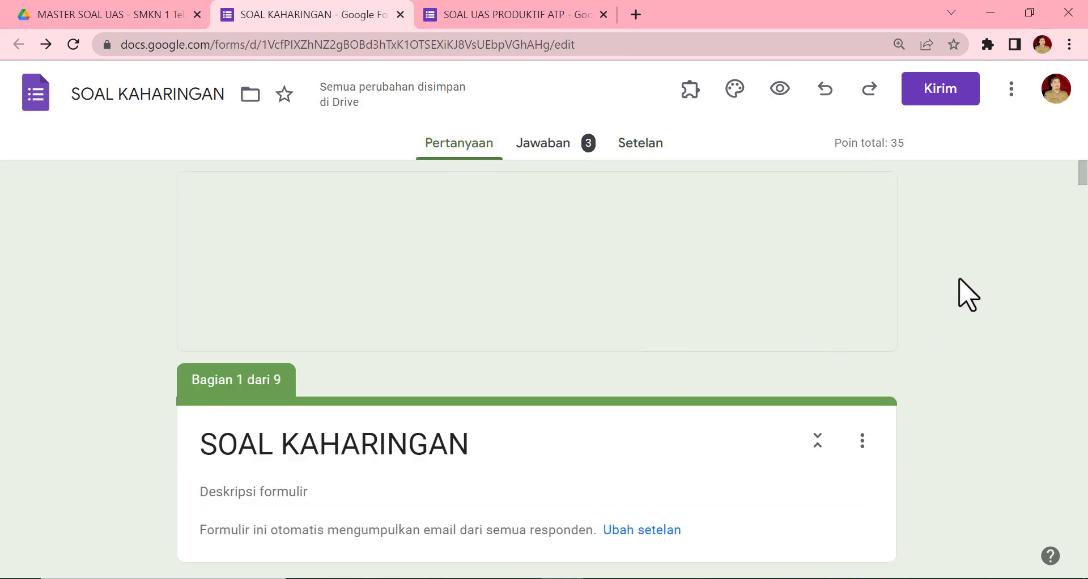
{"action": "scroll", "coordinate": [967, 299], "scroll_direction": "down", "scroll_amount": 8}
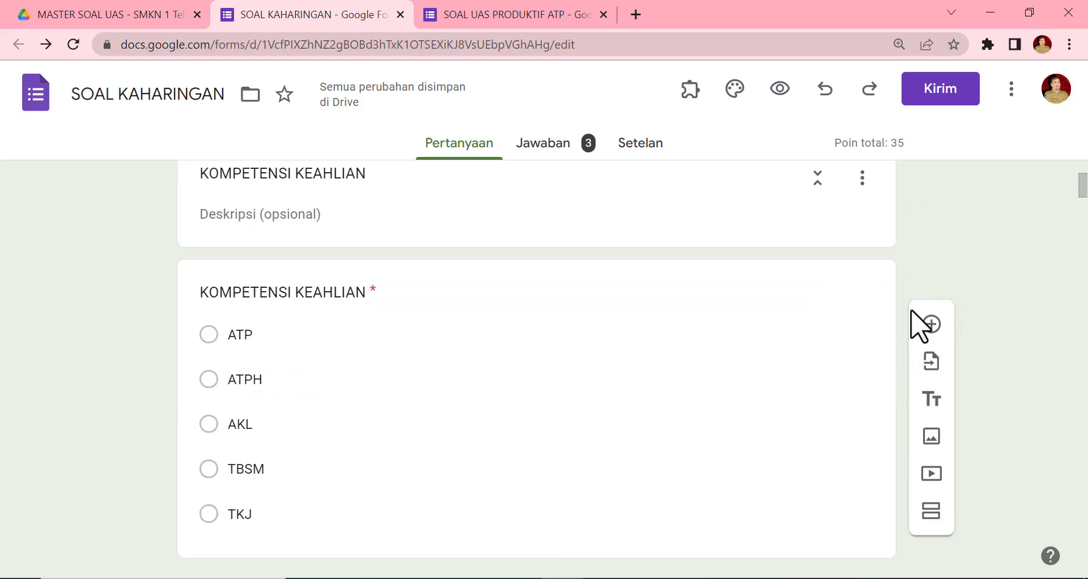
{"action": "scroll", "coordinate": [915, 320], "scroll_direction": "up", "scroll_amount": 2}
{"action": "scroll", "coordinate": [920, 327], "scroll_direction": "up", "scroll_amount": 4}
{"action": "scroll", "coordinate": [918, 324], "scroll_direction": "down", "scroll_amount": 6}
{"action": "scroll", "coordinate": [918, 323], "scroll_direction": "up", "scroll_amount": 6}
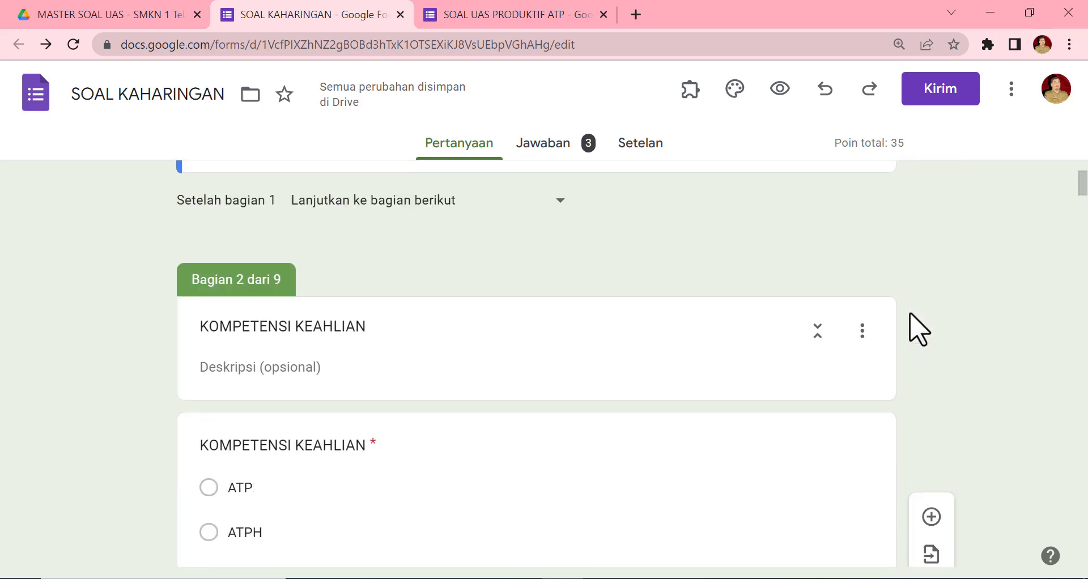
{"action": "left_click", "coordinate": [777, 298]}
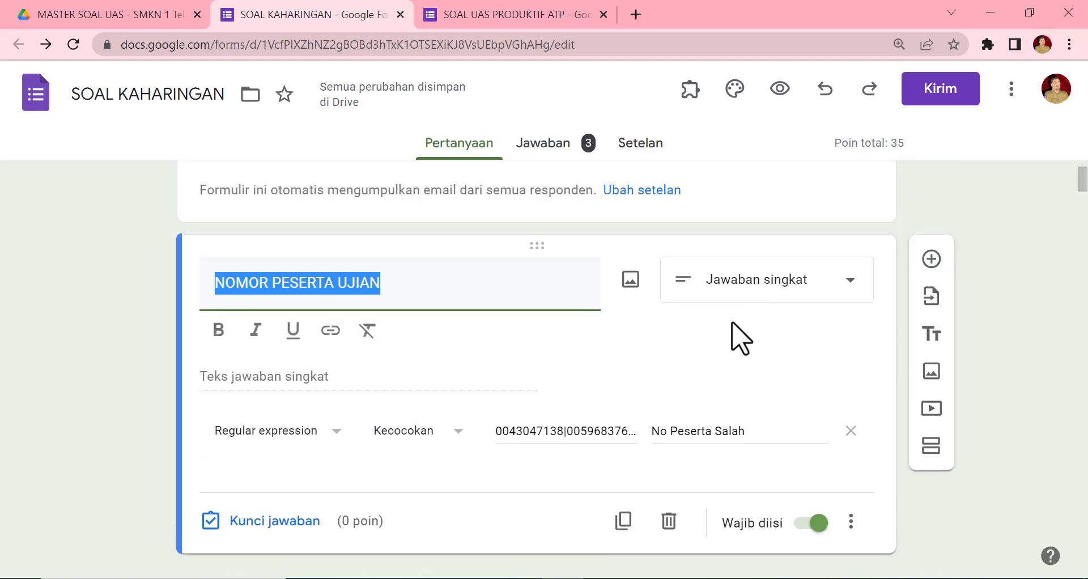
{"action": "left_click", "coordinate": [601, 422]}
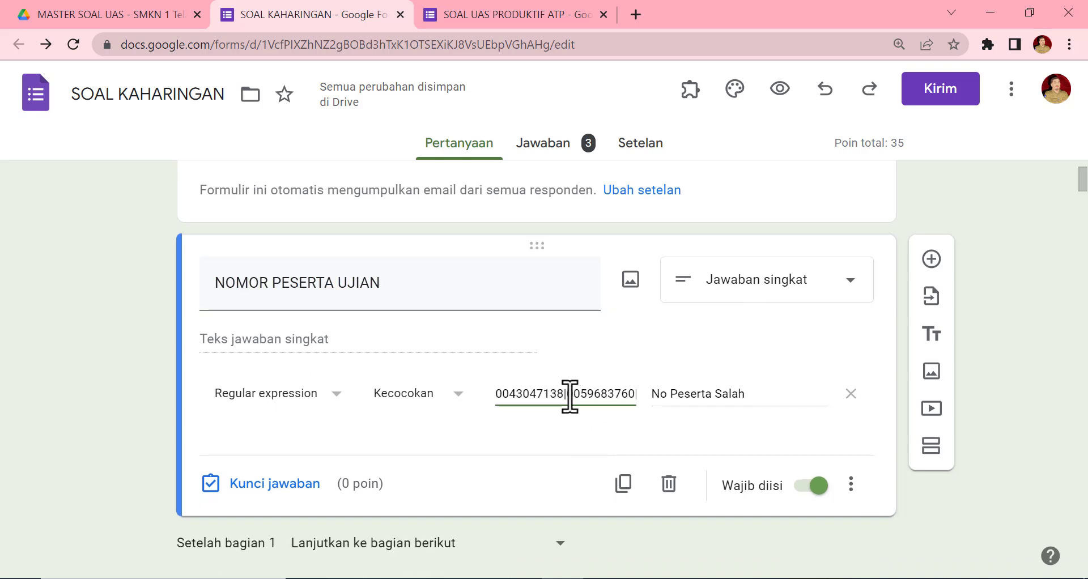
{"action": "left_click_drag", "start_coordinate": [564, 393], "coordinate": [499, 393]}
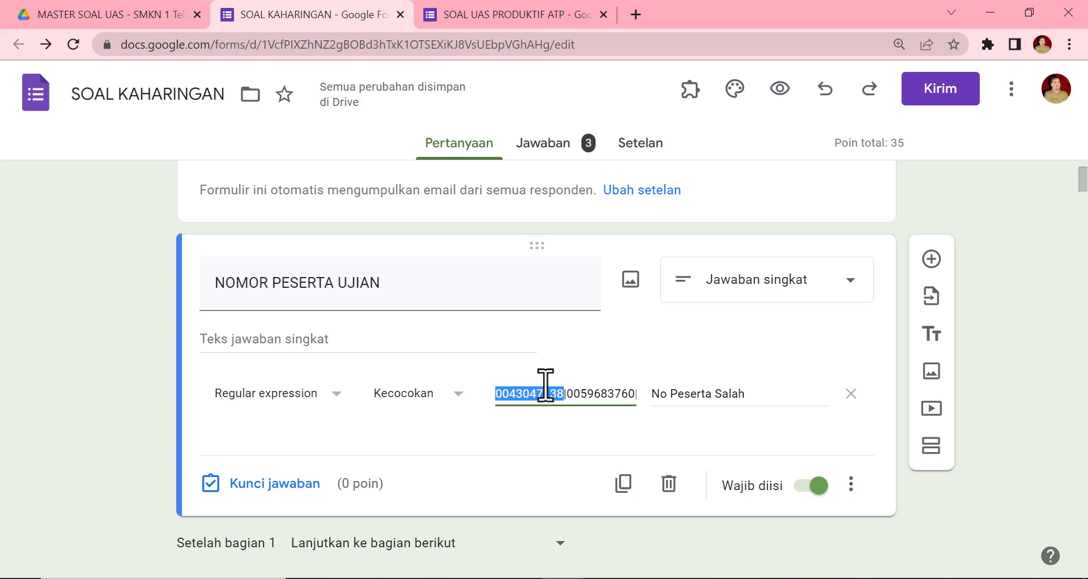
{"action": "scroll", "coordinate": [743, 445], "scroll_direction": "down", "scroll_amount": 6}
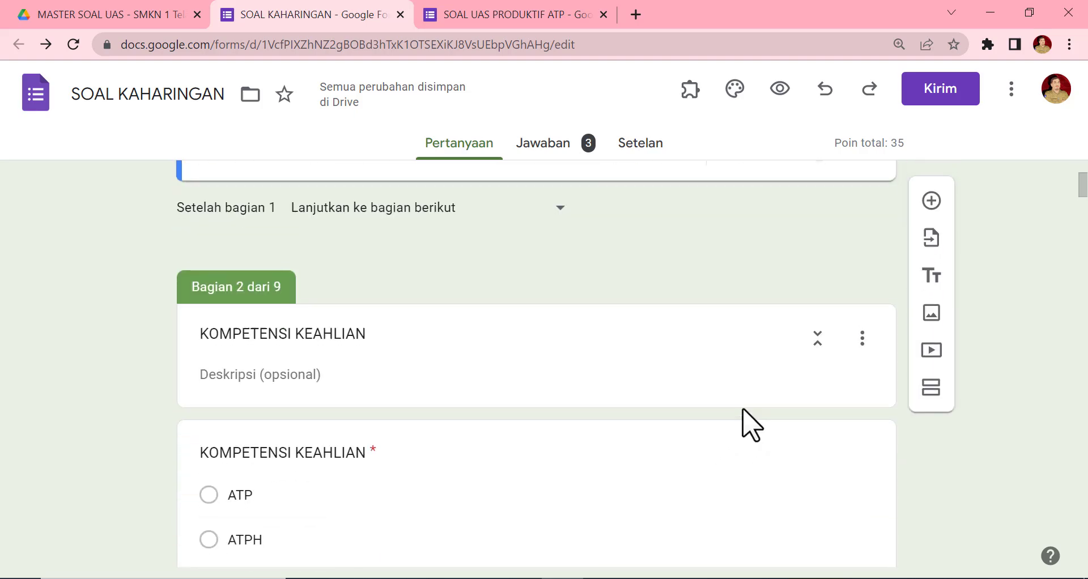
Preview the form's first page with its Email and NOMOR PESERTA UJIAN fields, and close the preview.
{"action": "scroll", "coordinate": [748, 423], "scroll_direction": "up", "scroll_amount": 5}
{"action": "left_click", "coordinate": [781, 90]}
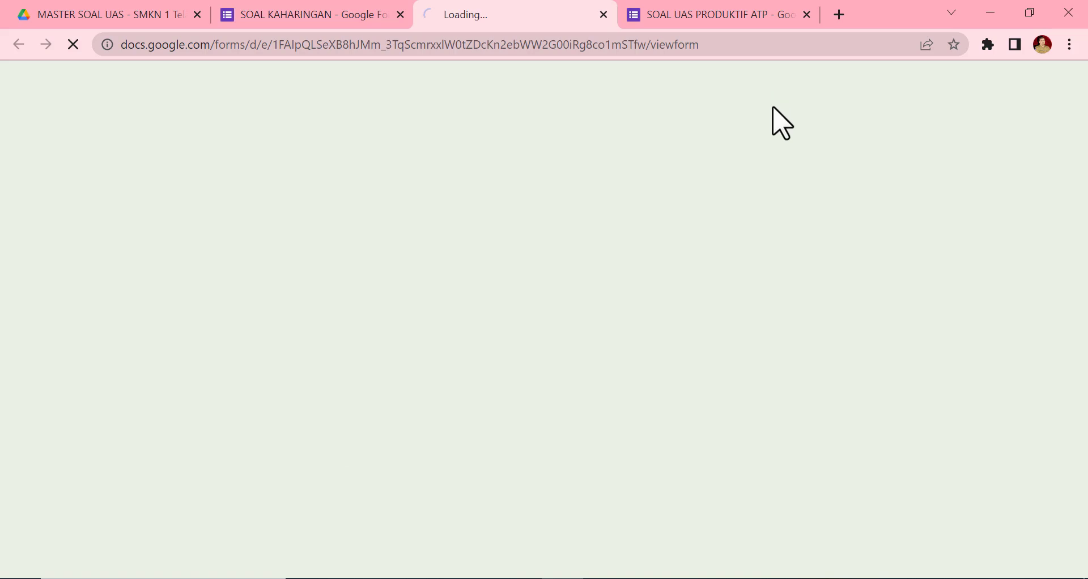
{"action": "scroll", "coordinate": [453, 385], "scroll_direction": "down", "scroll_amount": 3}
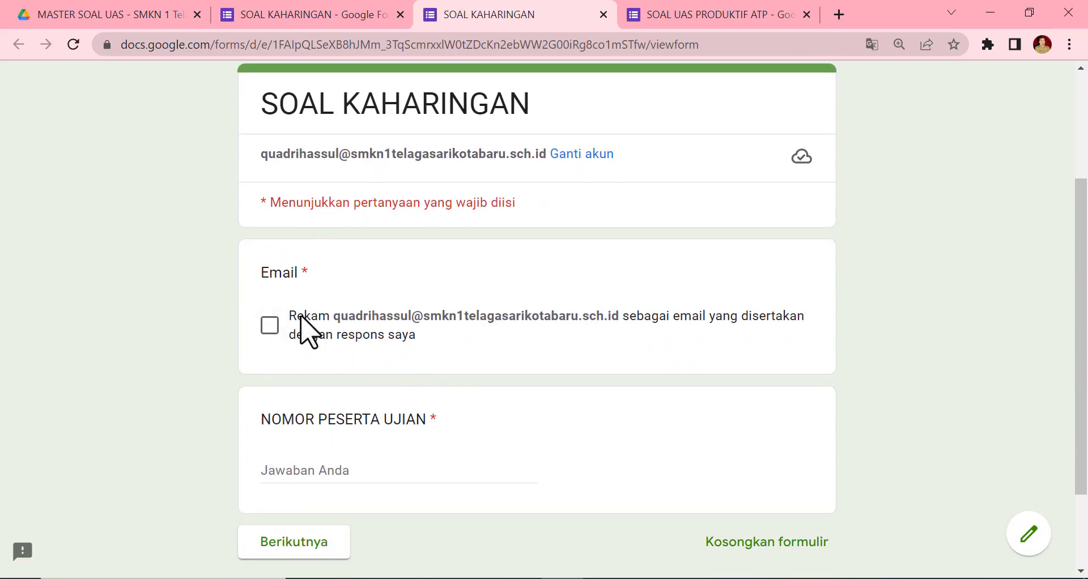
{"action": "left_click", "coordinate": [603, 15]}
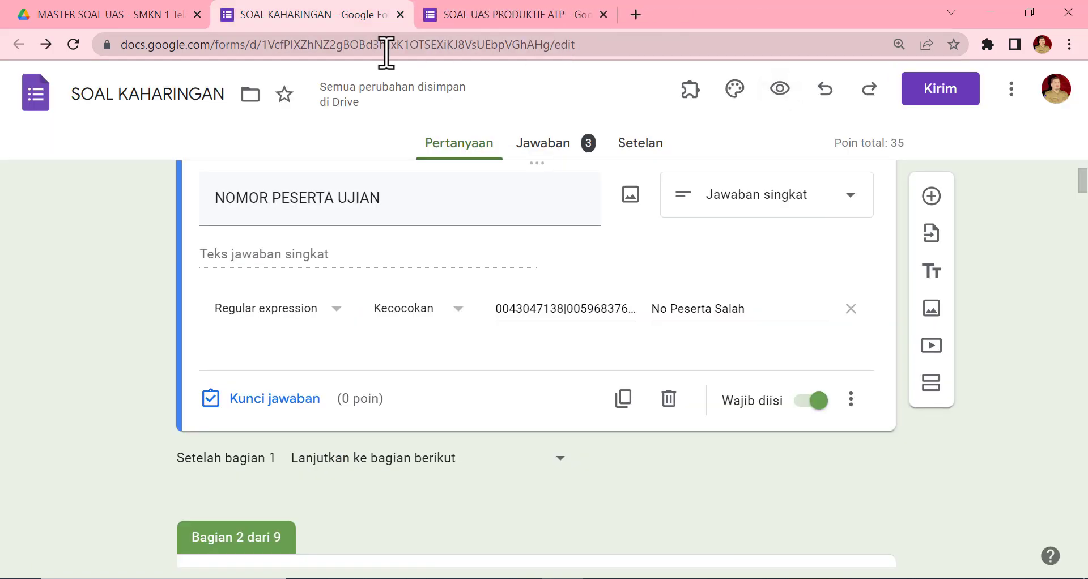
Review the form's quiz settings for grade release, locked mode, respondent visibility and default question points.
{"action": "left_click", "coordinate": [649, 144]}
{"action": "scroll", "coordinate": [396, 408], "scroll_direction": "down", "scroll_amount": 3}
{"action": "scroll", "coordinate": [422, 374], "scroll_direction": "up", "scroll_amount": 3}
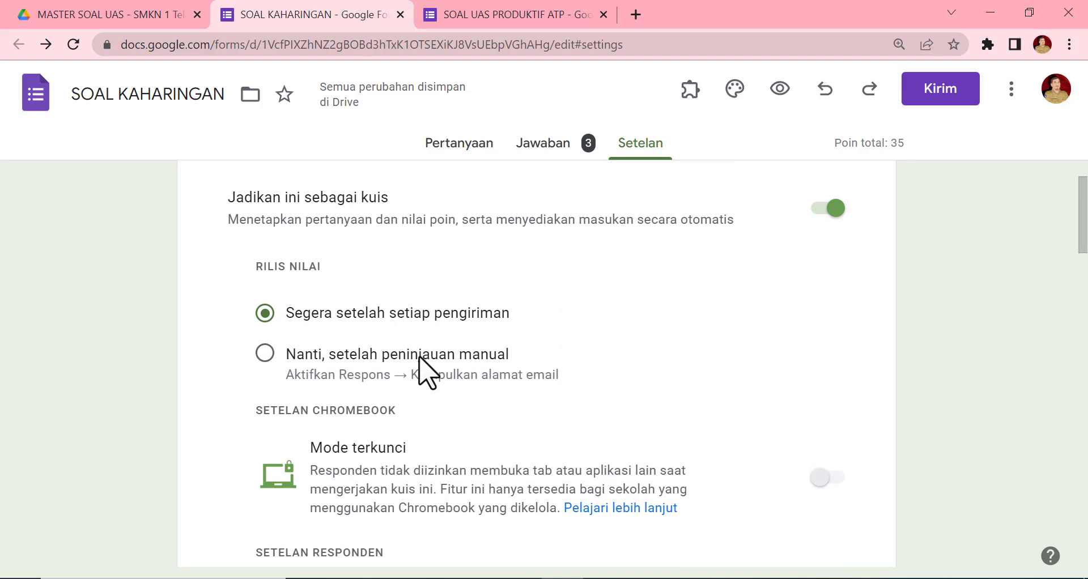
{"action": "scroll", "coordinate": [408, 334], "scroll_direction": "down", "scroll_amount": 5}
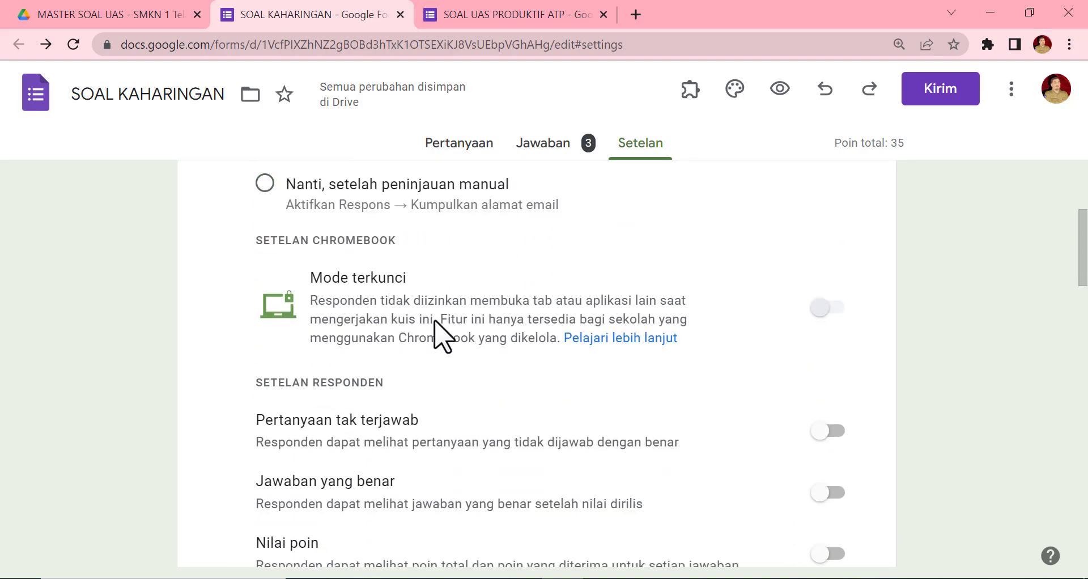
{"action": "scroll", "coordinate": [754, 275], "scroll_direction": "up", "scroll_amount": 3}
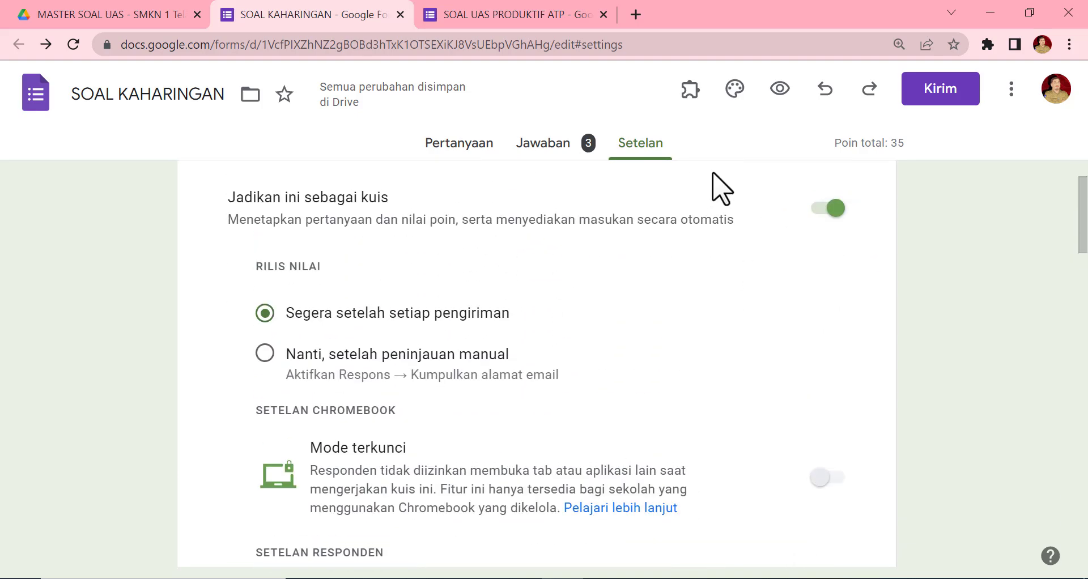
{"action": "scroll", "coordinate": [782, 321], "scroll_direction": "down", "scroll_amount": 5}
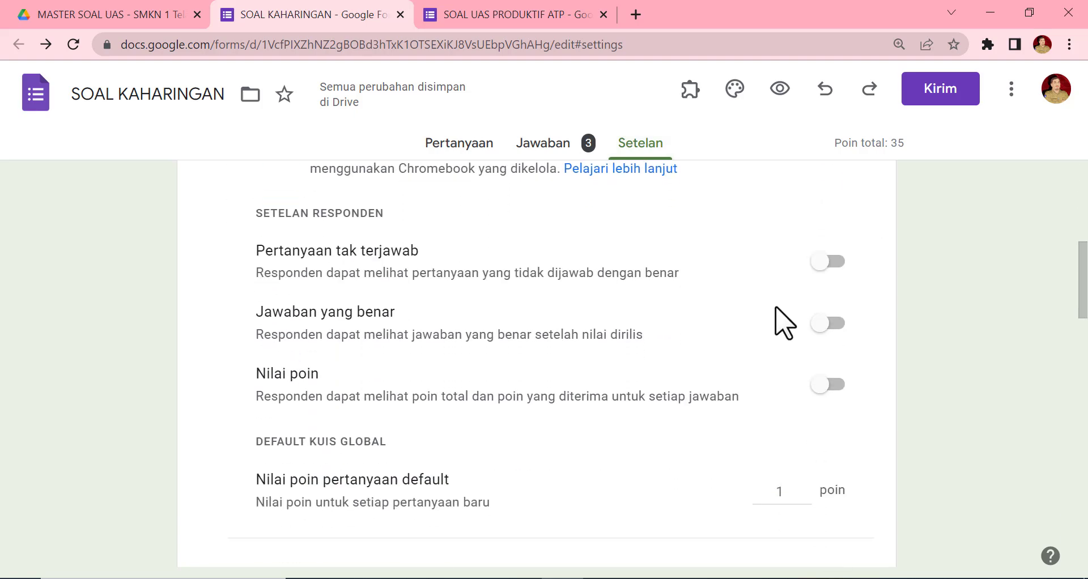
{"action": "scroll", "coordinate": [742, 348], "scroll_direction": "down", "scroll_amount": 1}
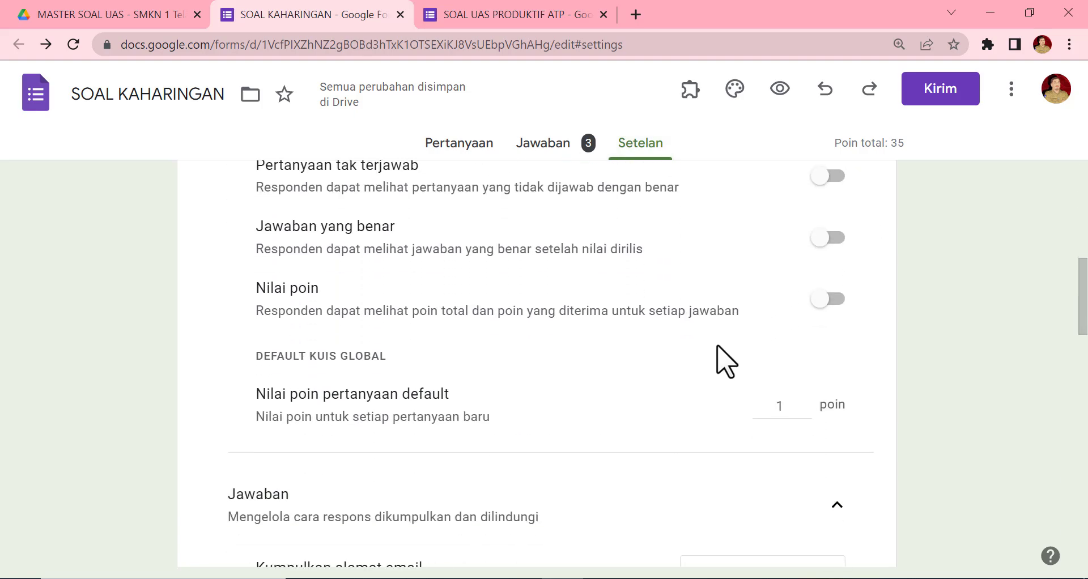
{"action": "scroll", "coordinate": [776, 408], "scroll_direction": "up", "scroll_amount": 3}
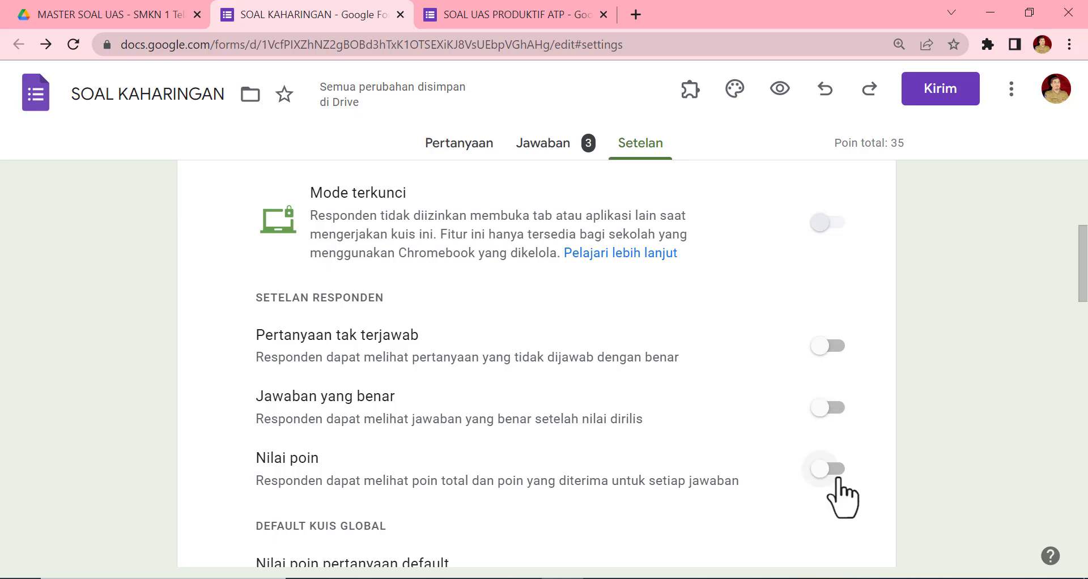
Limit each respondent to one submission by enabling Batasi ke 1 jawaban in the response settings.
{"action": "scroll", "coordinate": [843, 496], "scroll_direction": "down", "scroll_amount": 5}
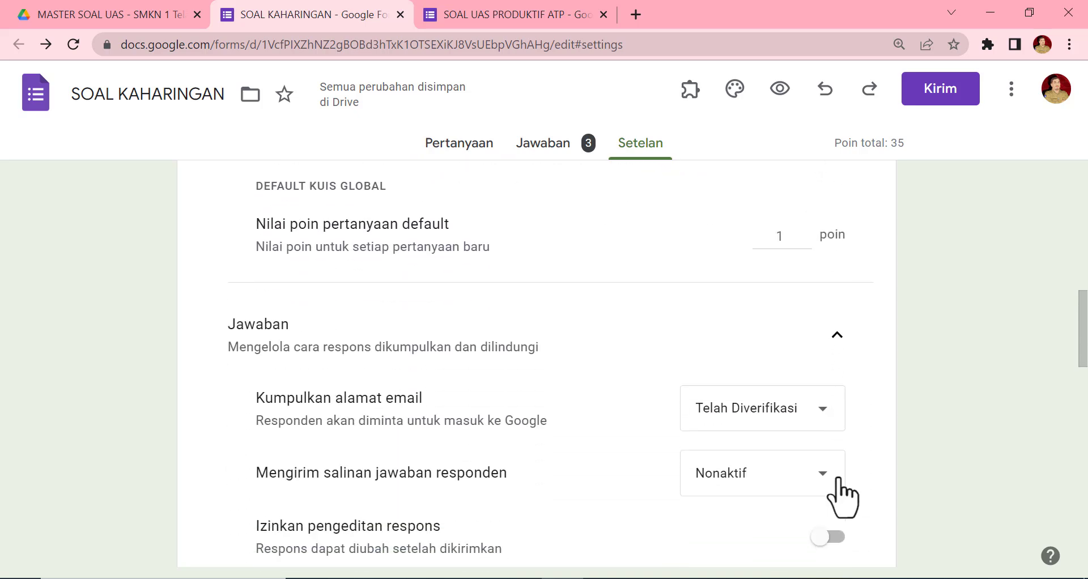
{"action": "scroll", "coordinate": [842, 496], "scroll_direction": "down", "scroll_amount": 4}
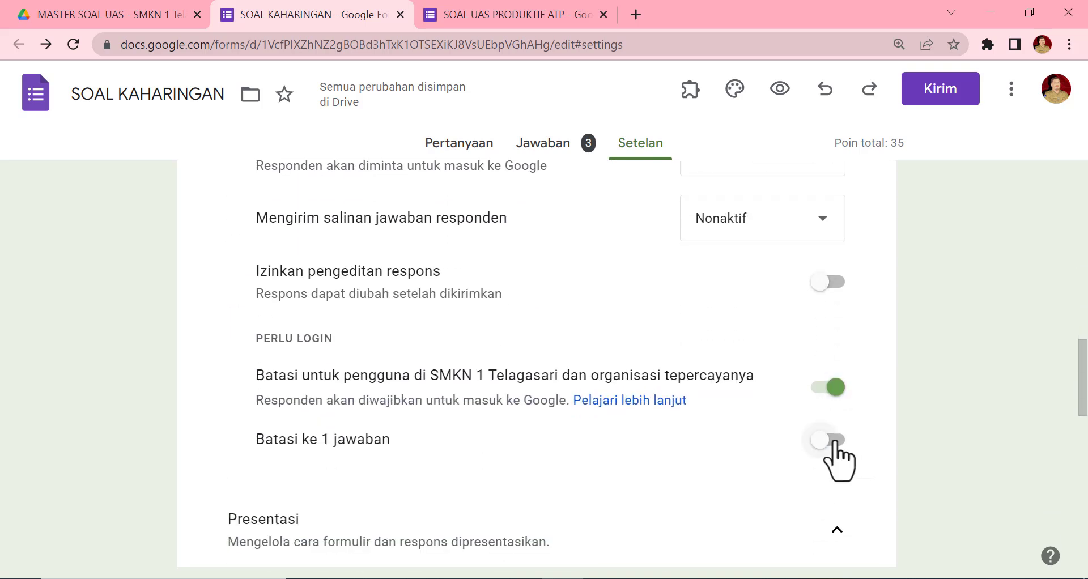
{"action": "left_click", "coordinate": [834, 446]}
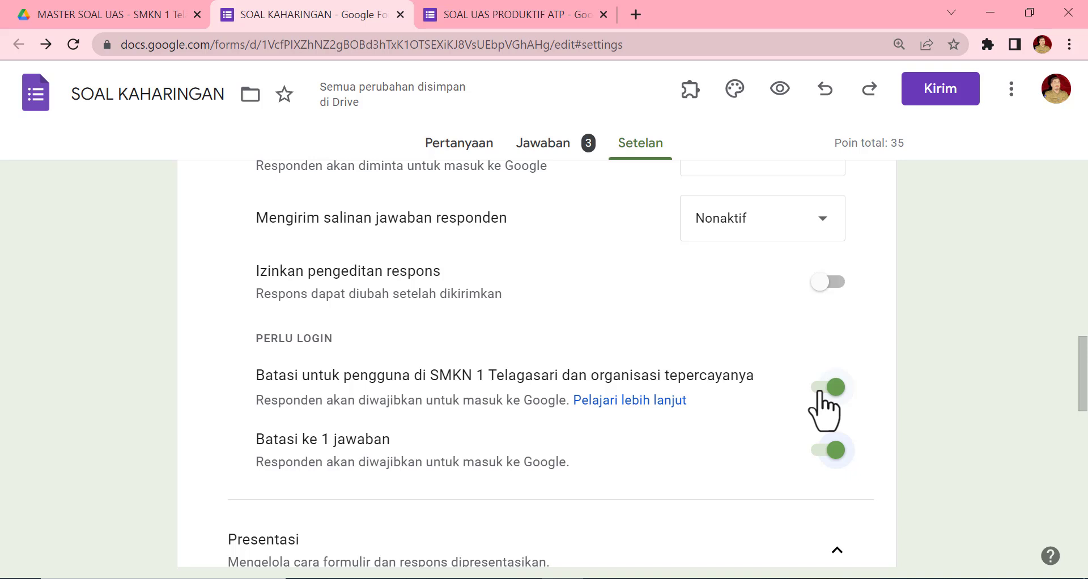
Set Kumpulkan alamat email to Jangan kumpulkan in the response settings.
{"action": "scroll", "coordinate": [777, 372], "scroll_direction": "up", "scroll_amount": 2}
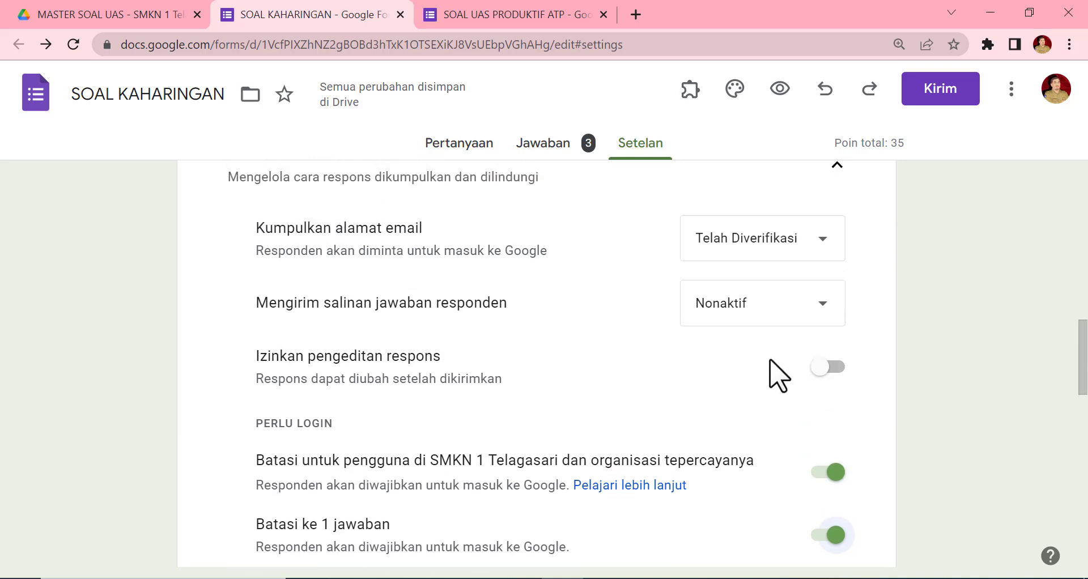
{"action": "scroll", "coordinate": [773, 383], "scroll_direction": "down", "scroll_amount": 5}
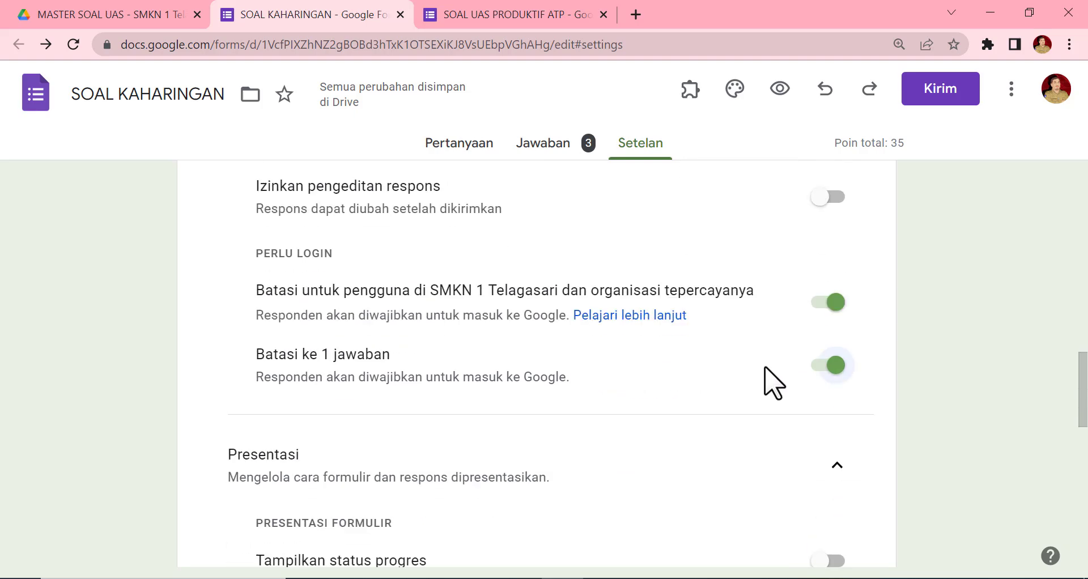
{"action": "scroll", "coordinate": [773, 383], "scroll_direction": "up", "scroll_amount": 4}
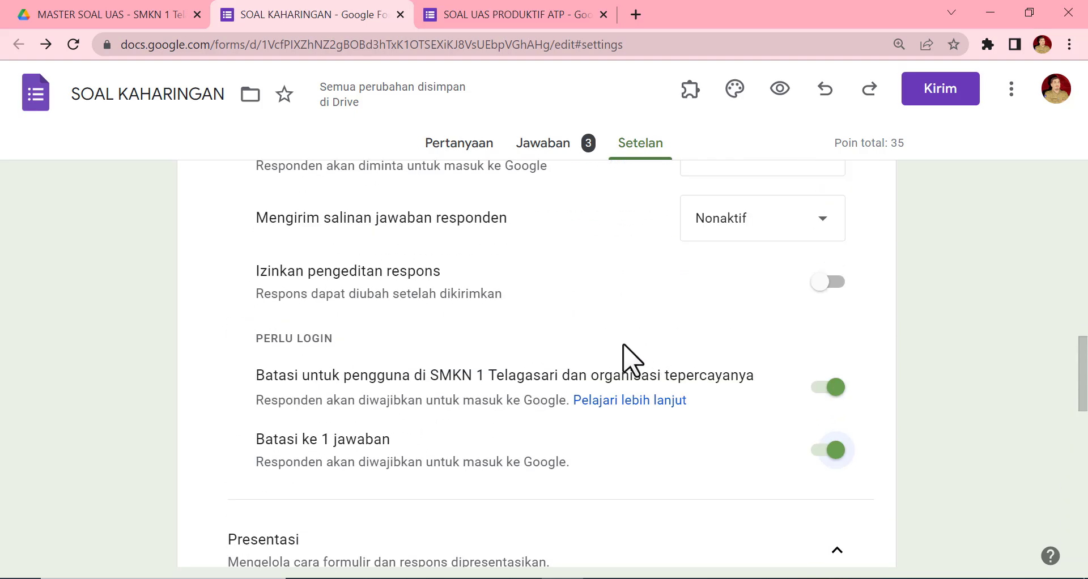
{"action": "scroll", "coordinate": [544, 317], "scroll_direction": "up", "scroll_amount": 2}
{"action": "scroll", "coordinate": [544, 317], "scroll_direction": "up", "scroll_amount": 3}
{"action": "scroll", "coordinate": [629, 442], "scroll_direction": "down", "scroll_amount": 3}
{"action": "left_click", "coordinate": [822, 331]}
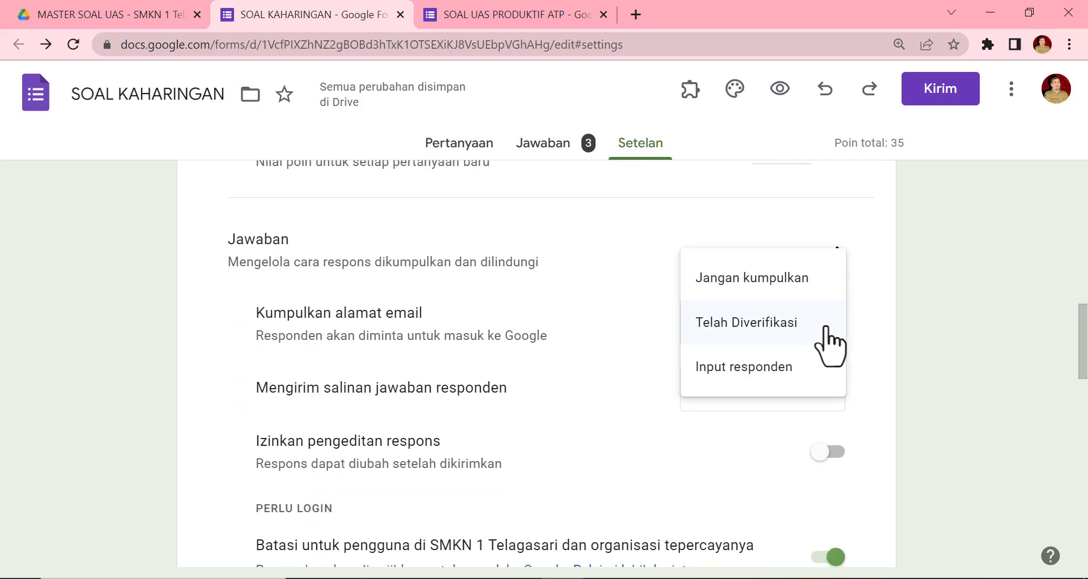
{"action": "left_click", "coordinate": [715, 284]}
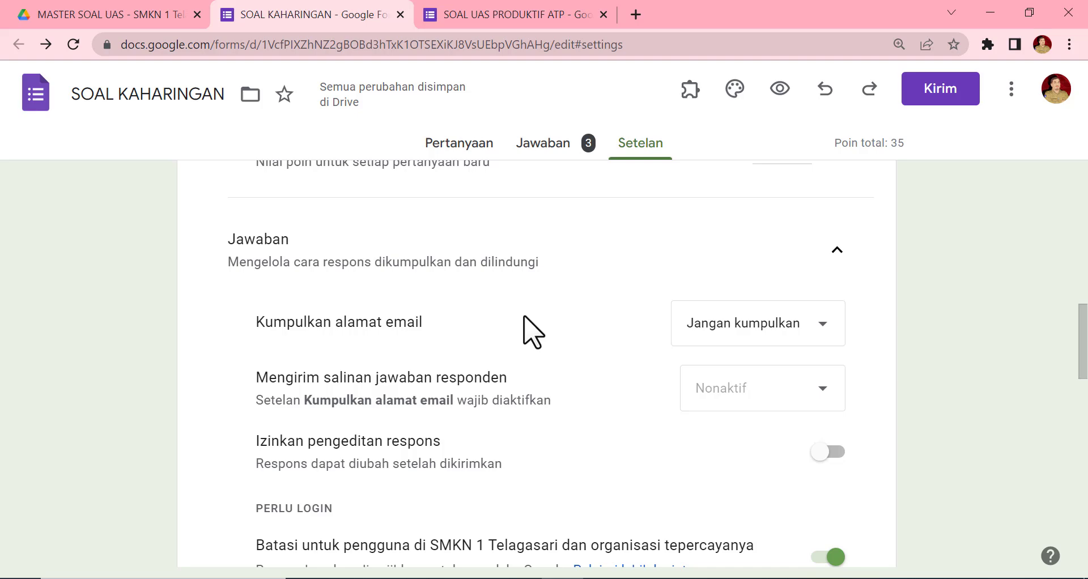
Change the confirmation message (Konfirmasi pesan) in the presentation settings to "terimakasih telah mengikuti PAS Genap TAPEL 2022/2023".
{"action": "scroll", "coordinate": [574, 360], "scroll_direction": "down", "scroll_amount": 12}
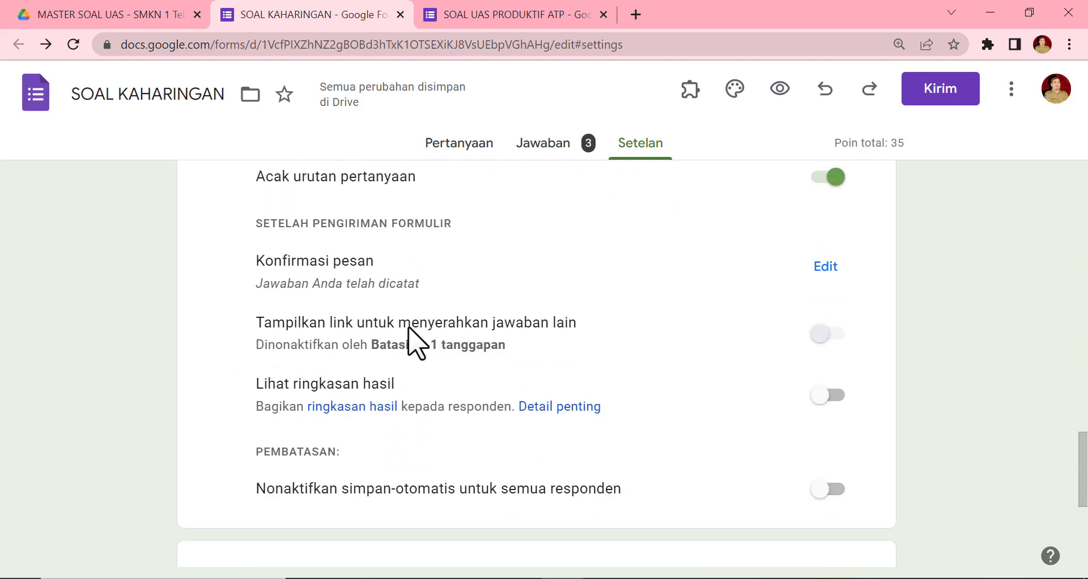
{"action": "left_click", "coordinate": [825, 273]}
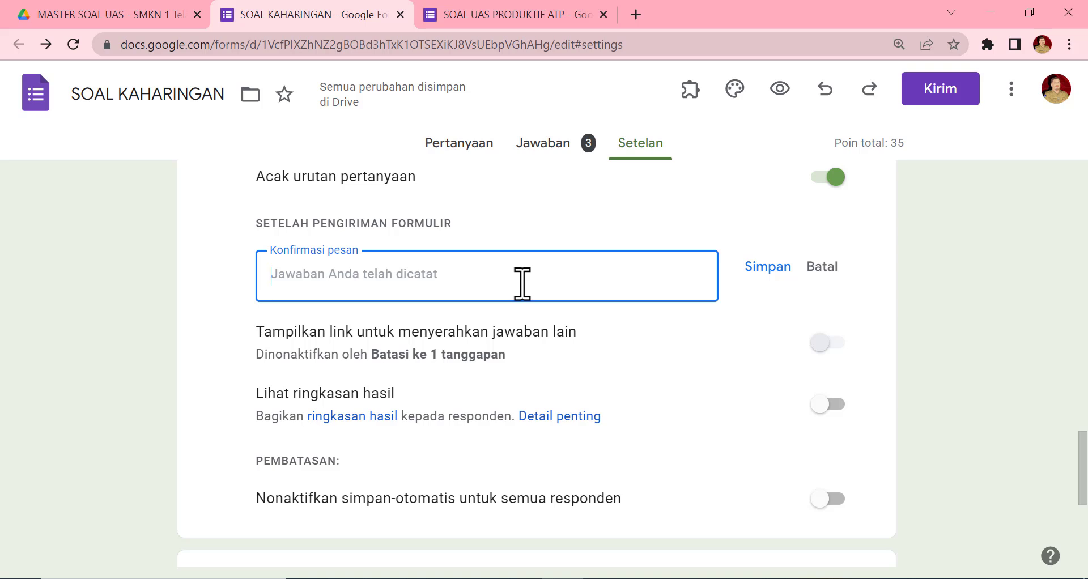
{"action": "type", "text": "t"}
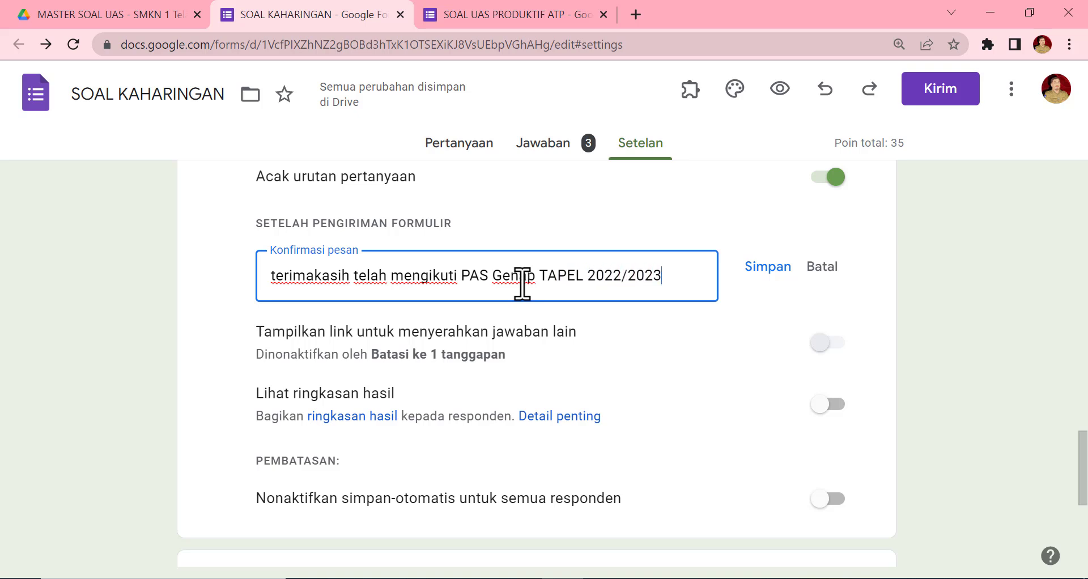
{"action": "left_click", "coordinate": [635, 407]}
Open the form preview, enter the participant's exam number in NOMOR PESERTA UJIAN, and continue to the KOMPETENSI KEAHLIAN page.
{"action": "scroll", "coordinate": [772, 357], "scroll_direction": "up", "scroll_amount": 10}
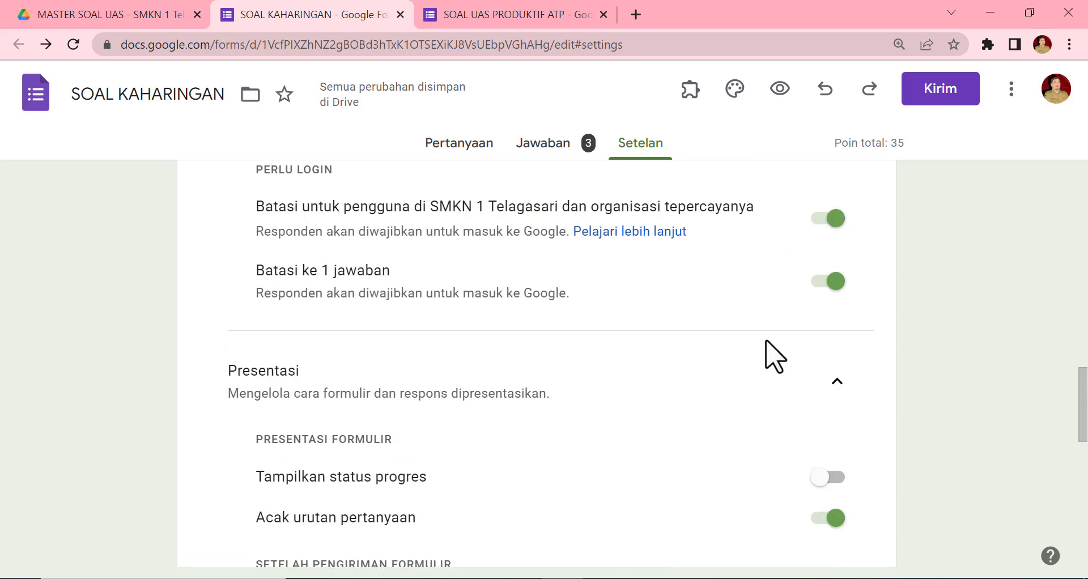
{"action": "scroll", "coordinate": [771, 357], "scroll_direction": "up", "scroll_amount": 10}
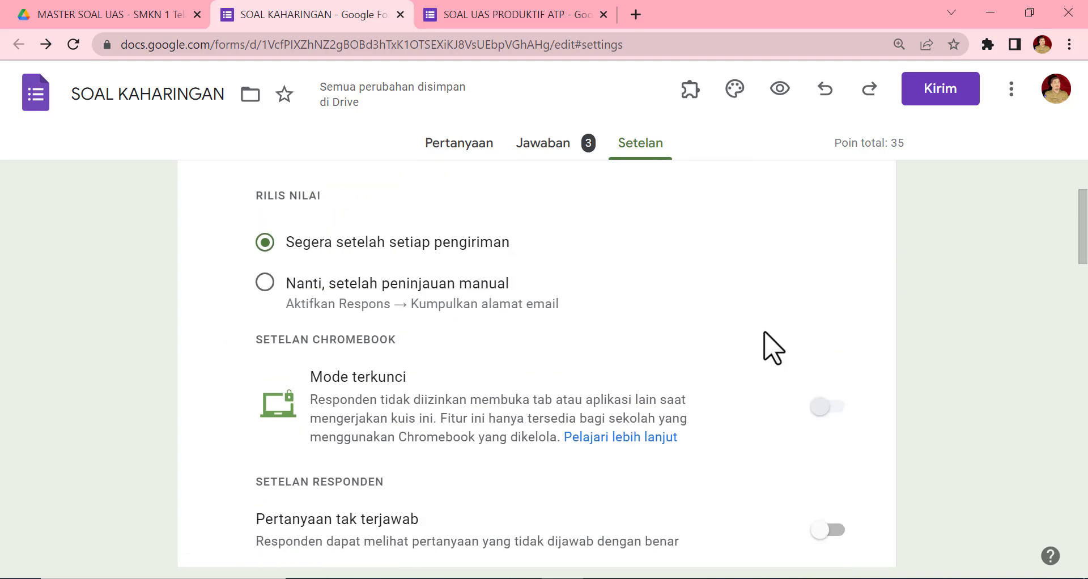
{"action": "left_click", "coordinate": [468, 148]}
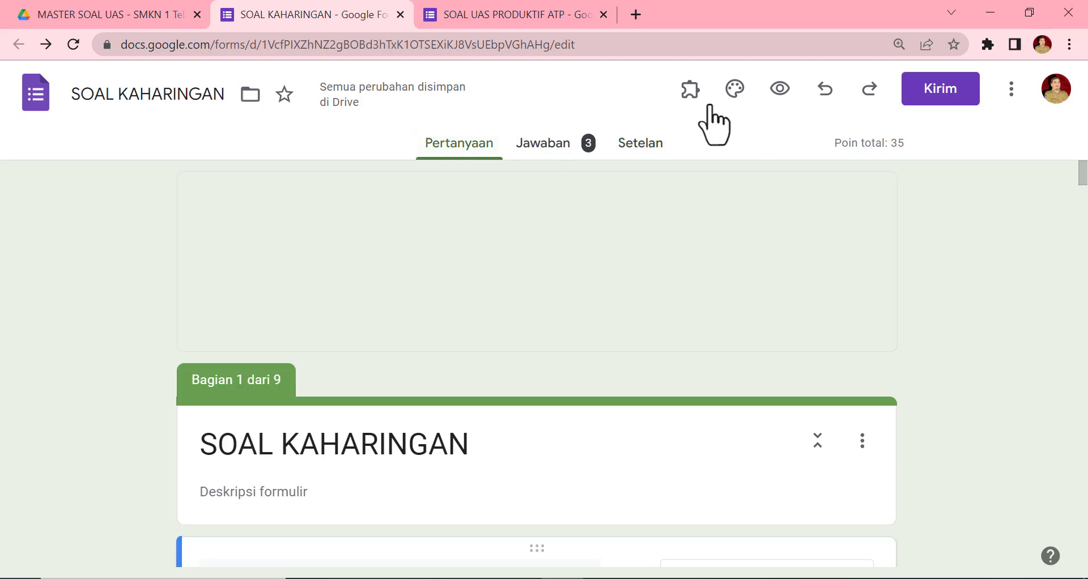
{"action": "left_click", "coordinate": [781, 91]}
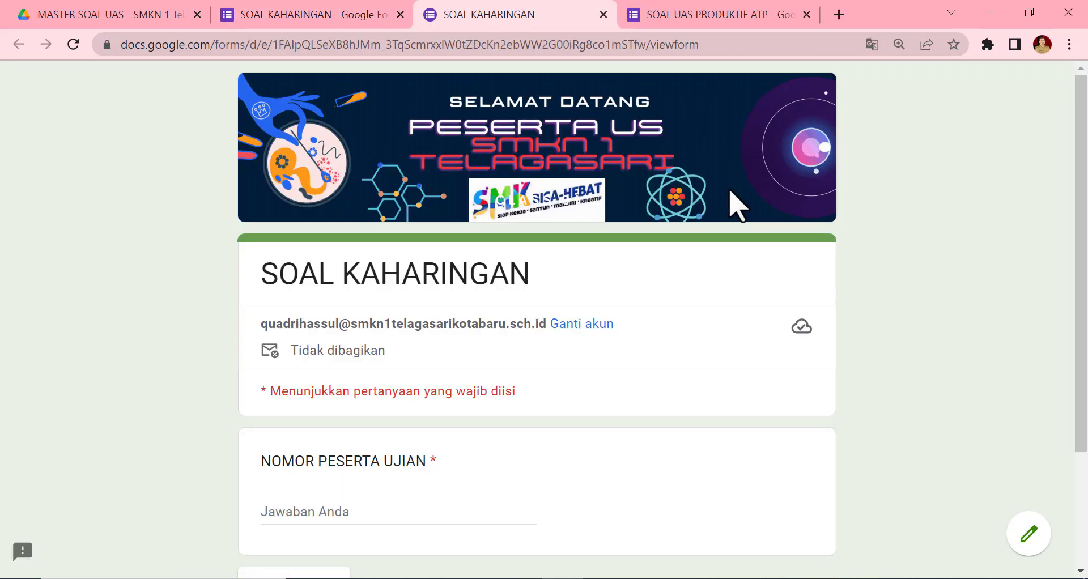
{"action": "scroll", "coordinate": [729, 219], "scroll_direction": "down", "scroll_amount": 1}
{"action": "scroll", "coordinate": [432, 330], "scroll_direction": "down", "scroll_amount": 1}
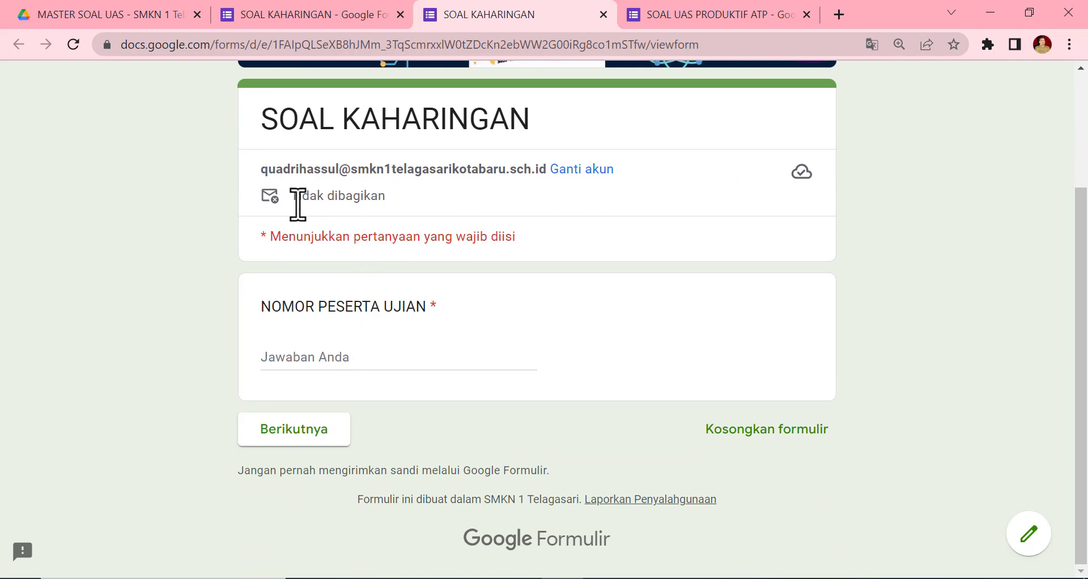
{"action": "left_click", "coordinate": [328, 357]}
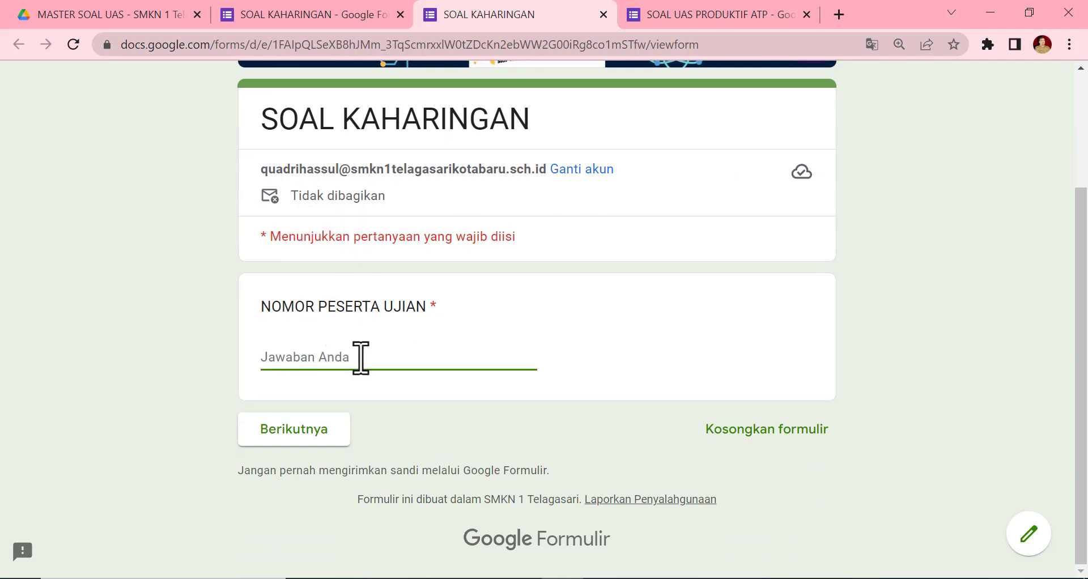
{"action": "key", "text": "ctrl+v"}
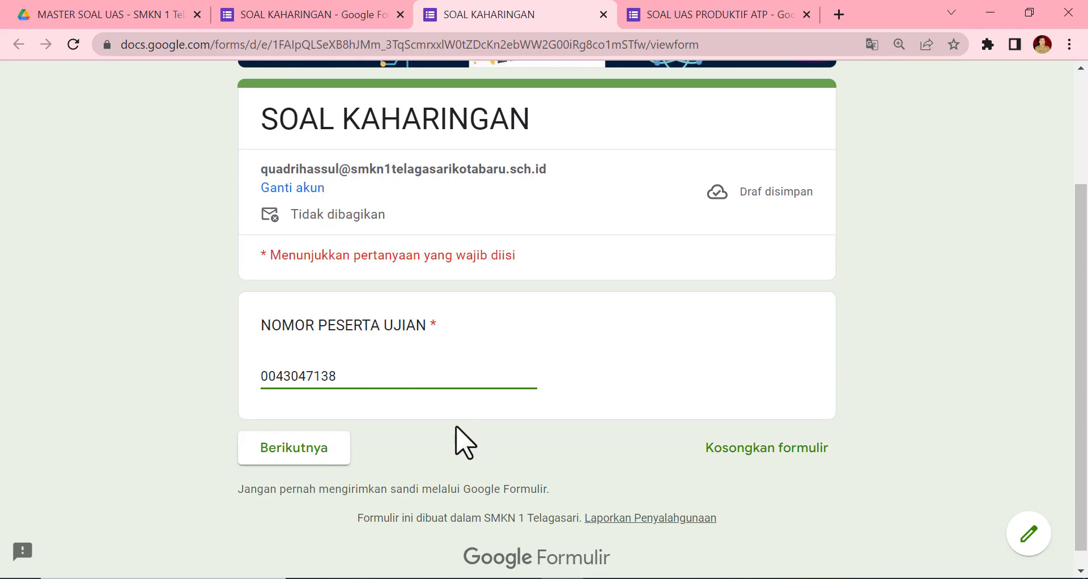
{"action": "left_click", "coordinate": [324, 460]}
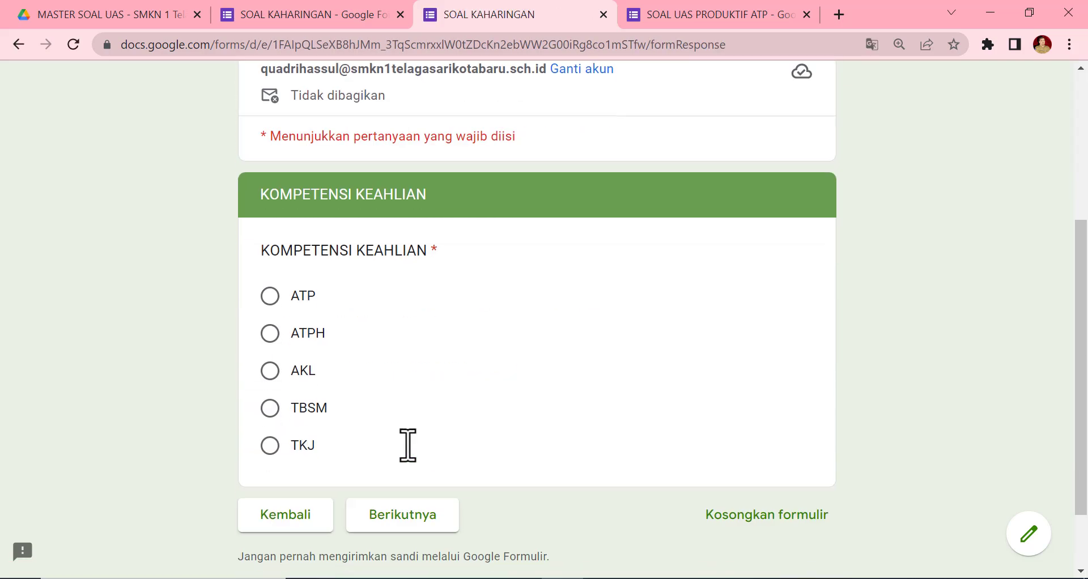
Choose ATP as KOMPETENSI KEAHLIAN and select the participant's name in the preview, continuing to the TOKEN SOAL page.
{"action": "left_click", "coordinate": [271, 299]}
{"action": "left_click", "coordinate": [407, 536]}
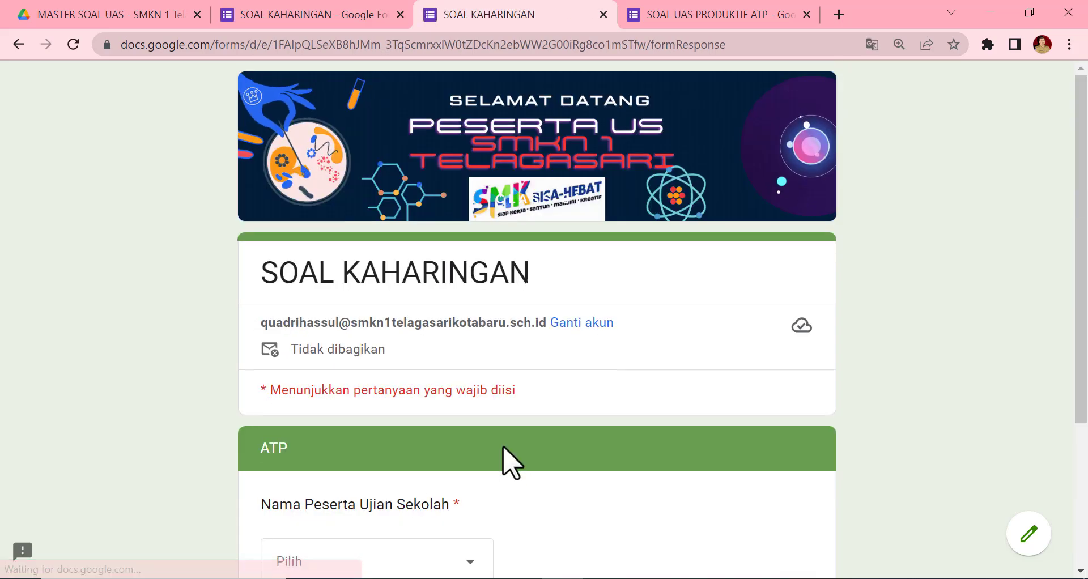
{"action": "scroll", "coordinate": [476, 453], "scroll_direction": "down", "scroll_amount": 3}
{"action": "left_click", "coordinate": [403, 399]}
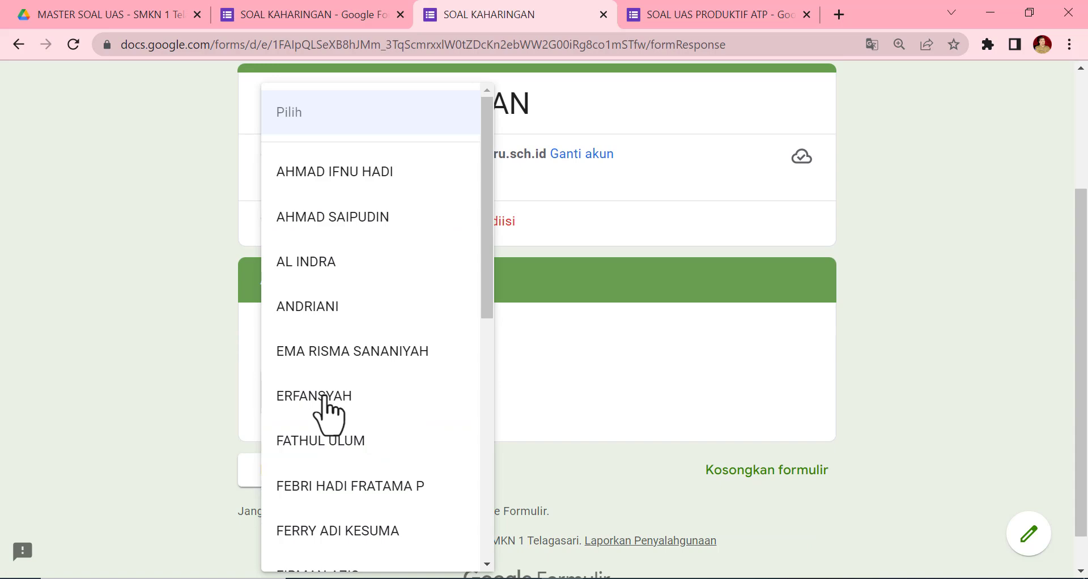
{"action": "left_click", "coordinate": [324, 400]}
{"action": "scroll", "coordinate": [408, 436], "scroll_direction": "down", "scroll_amount": 1}
{"action": "left_click", "coordinate": [429, 442]}
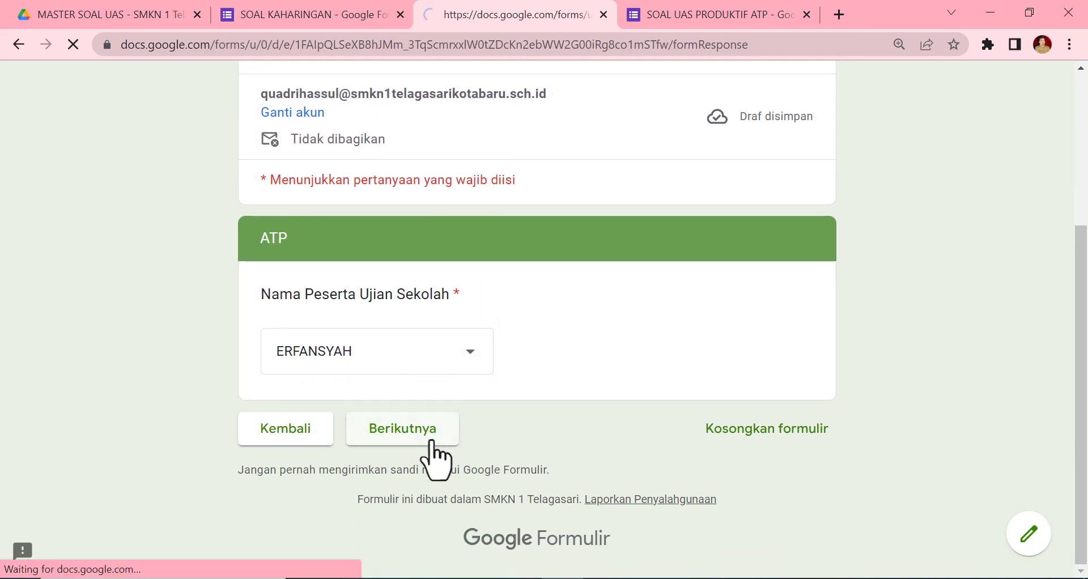
{"action": "scroll", "coordinate": [436, 451], "scroll_direction": "down", "scroll_amount": 4}
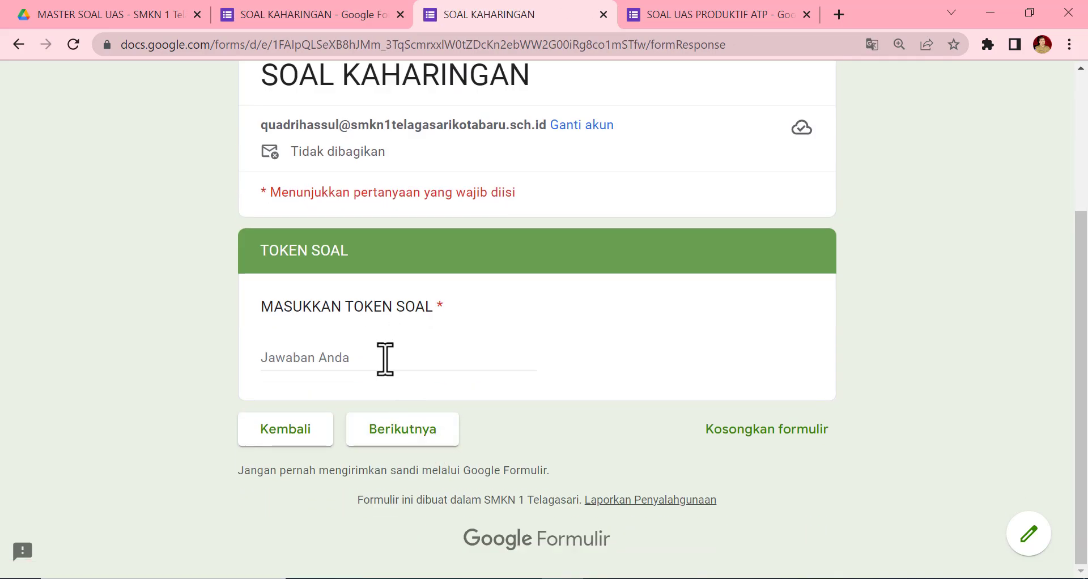
Review the form sections in the editor, covering the participant number, KOMPETENSI KEAHLIAN options, participant name lists and section navigation.
{"action": "left_click", "coordinate": [269, 16]}
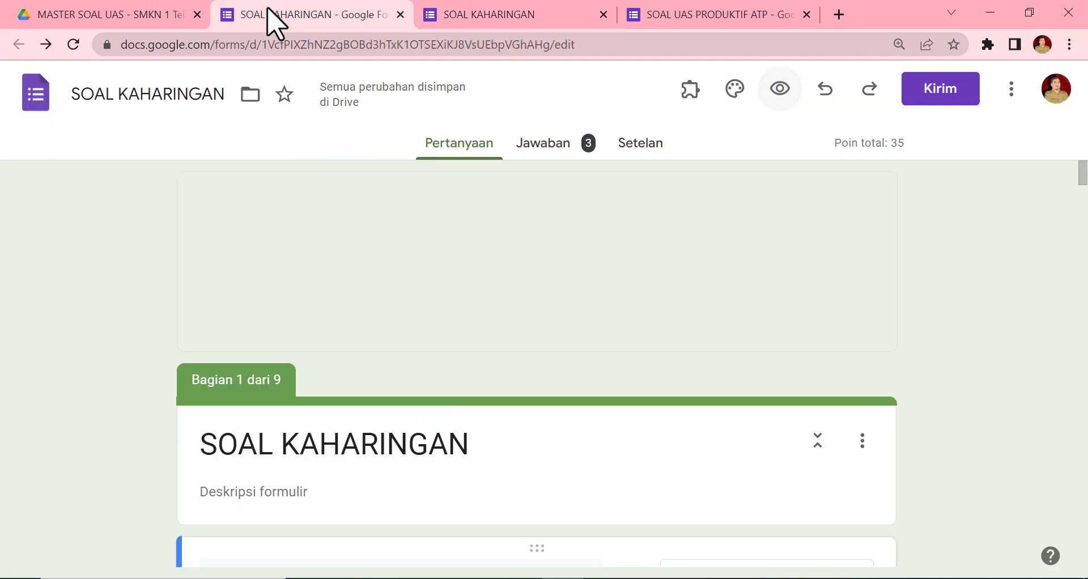
{"action": "scroll", "coordinate": [536, 209], "scroll_direction": "down", "scroll_amount": 4}
{"action": "scroll", "coordinate": [550, 278], "scroll_direction": "down", "scroll_amount": 15}
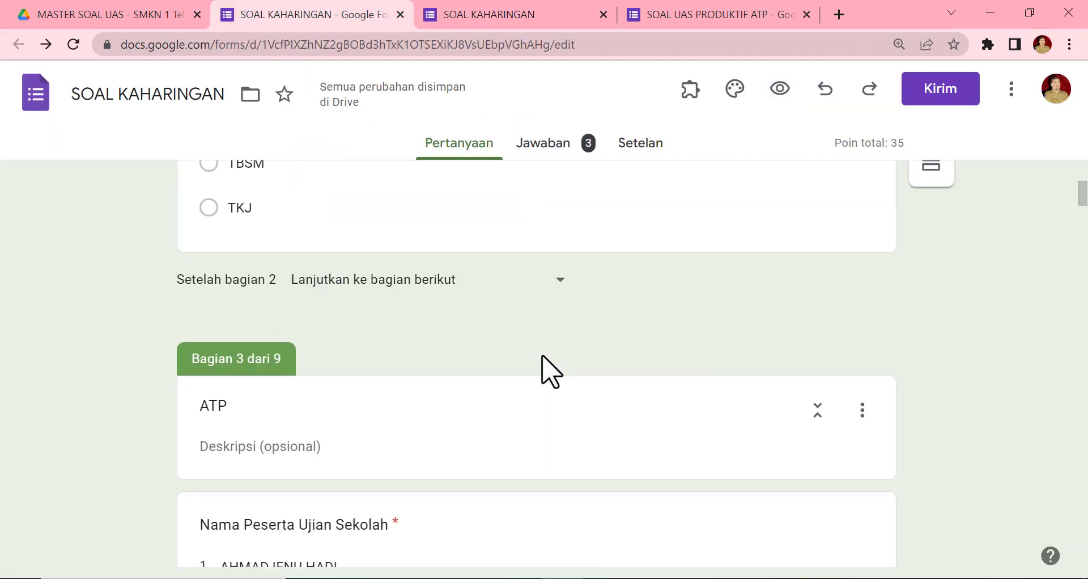
{"action": "left_click", "coordinate": [547, 368]}
{"action": "scroll", "coordinate": [546, 362], "scroll_direction": "down", "scroll_amount": 20}
{"action": "scroll", "coordinate": [544, 363], "scroll_direction": "down", "scroll_amount": 10}
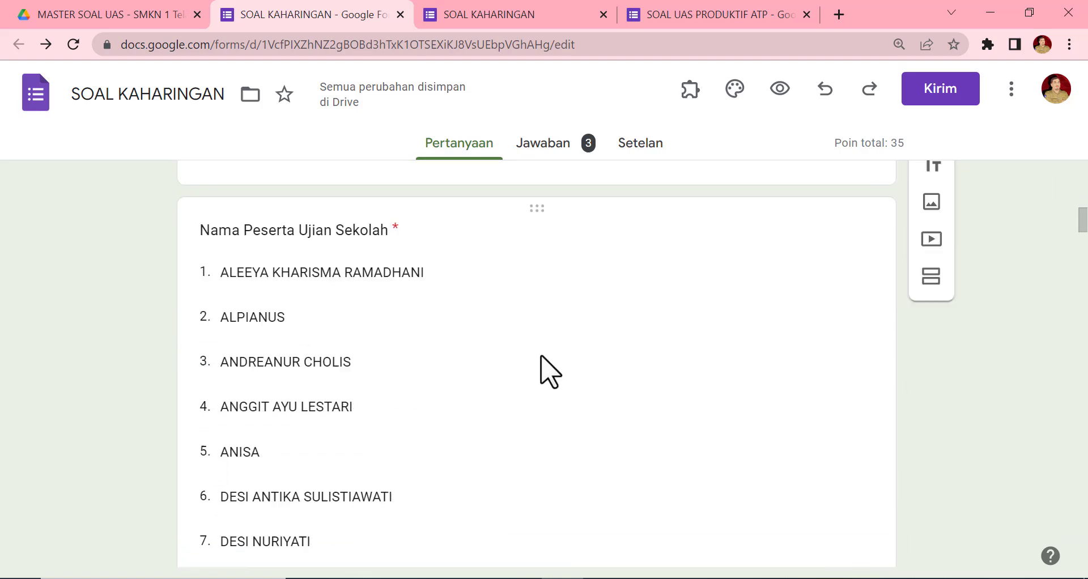
{"action": "scroll", "coordinate": [545, 352], "scroll_direction": "up", "scroll_amount": 8}
{"action": "scroll", "coordinate": [548, 344], "scroll_direction": "up", "scroll_amount": 15}
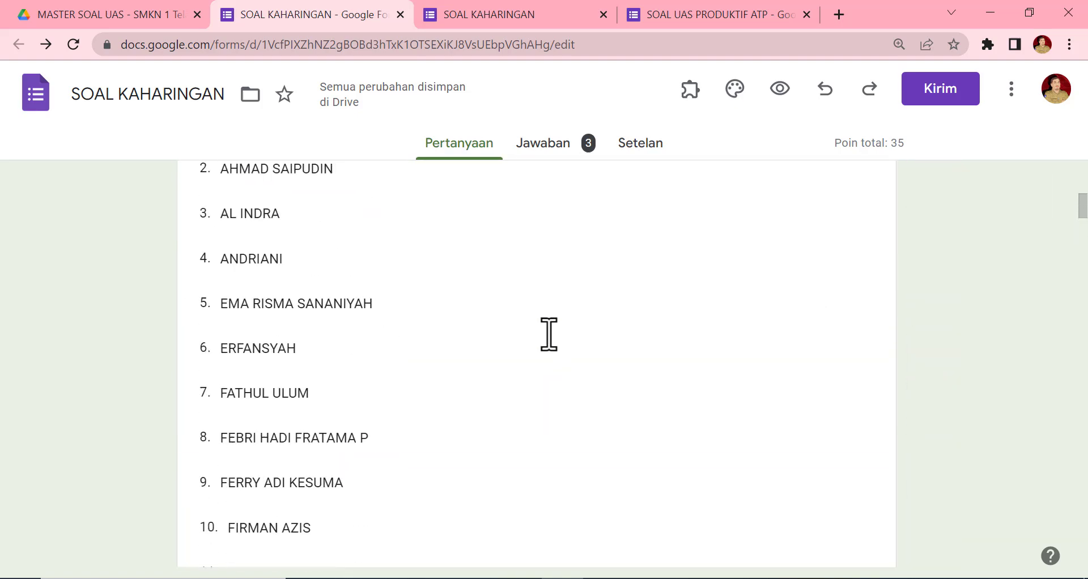
{"action": "scroll", "coordinate": [553, 349], "scroll_direction": "up", "scroll_amount": 2}
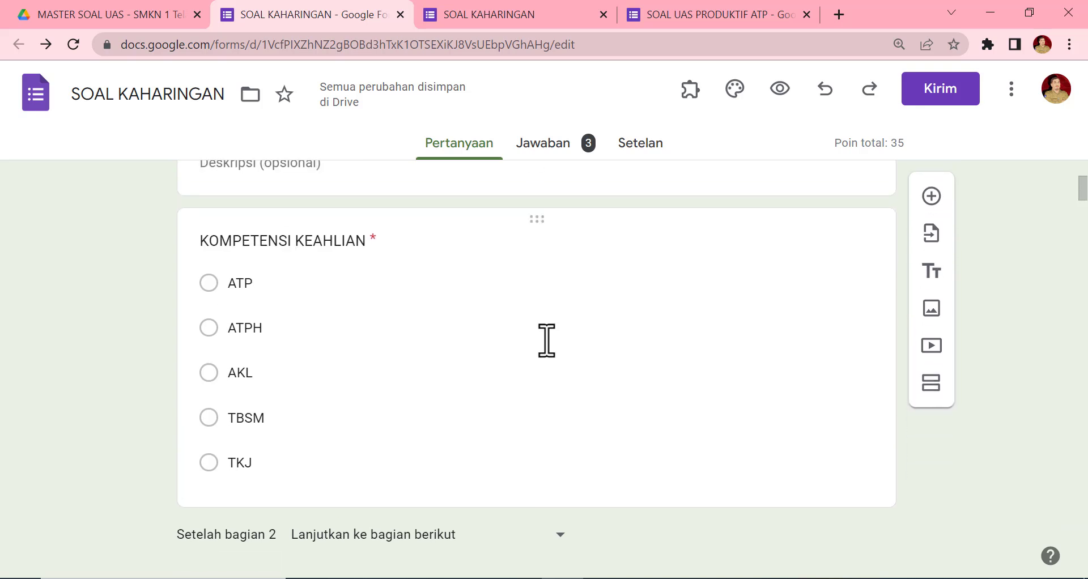
{"action": "scroll", "coordinate": [557, 353], "scroll_direction": "up", "scroll_amount": 5}
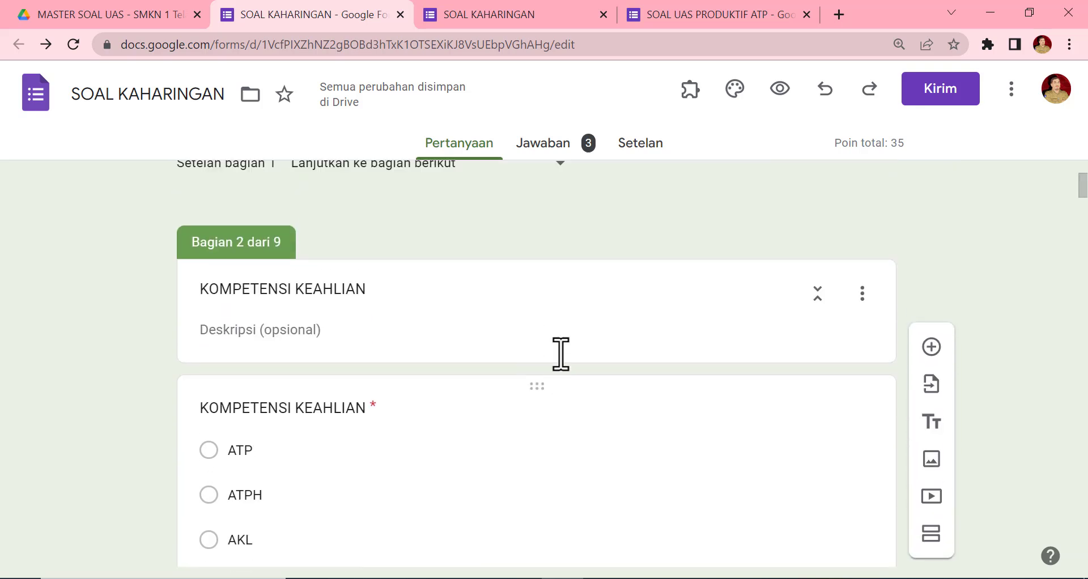
{"action": "scroll", "coordinate": [557, 353], "scroll_direction": "up", "scroll_amount": 6}
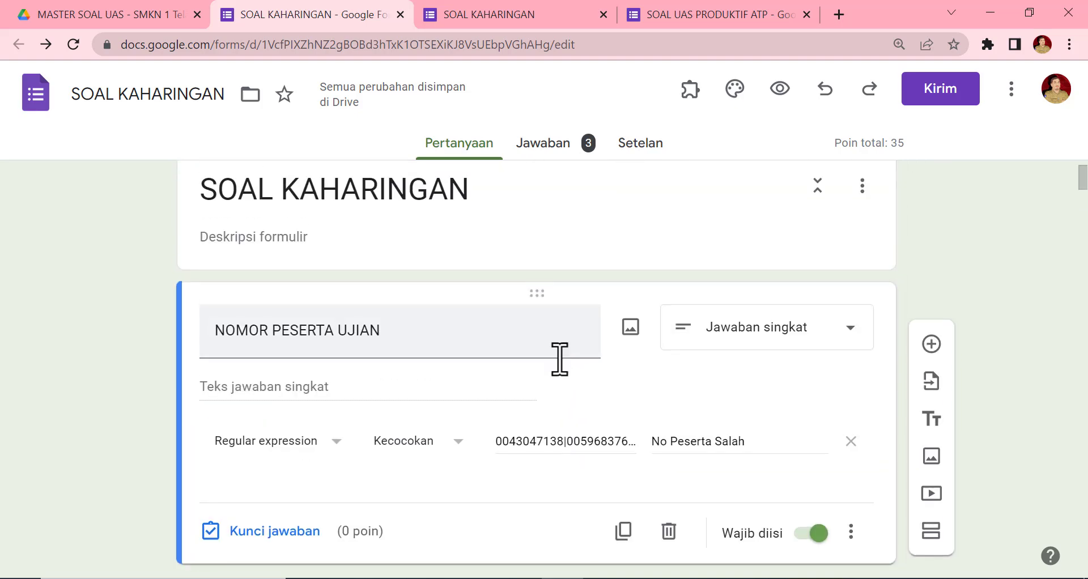
{"action": "scroll", "coordinate": [560, 358], "scroll_direction": "down", "scroll_amount": 13}
{"action": "scroll", "coordinate": [558, 369], "scroll_direction": "up", "scroll_amount": 13}
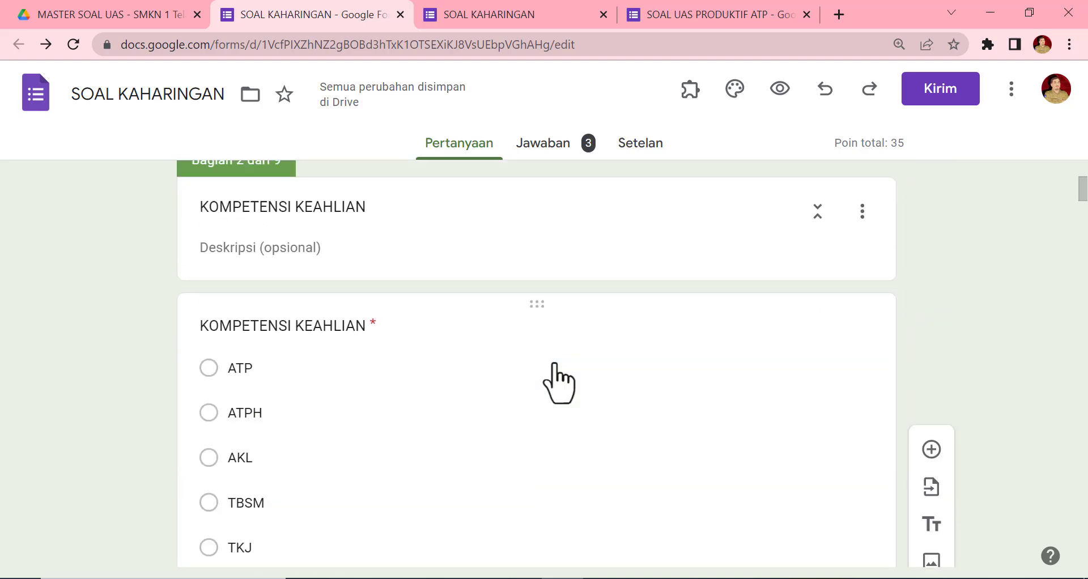
{"action": "scroll", "coordinate": [561, 383], "scroll_direction": "up", "scroll_amount": 4}
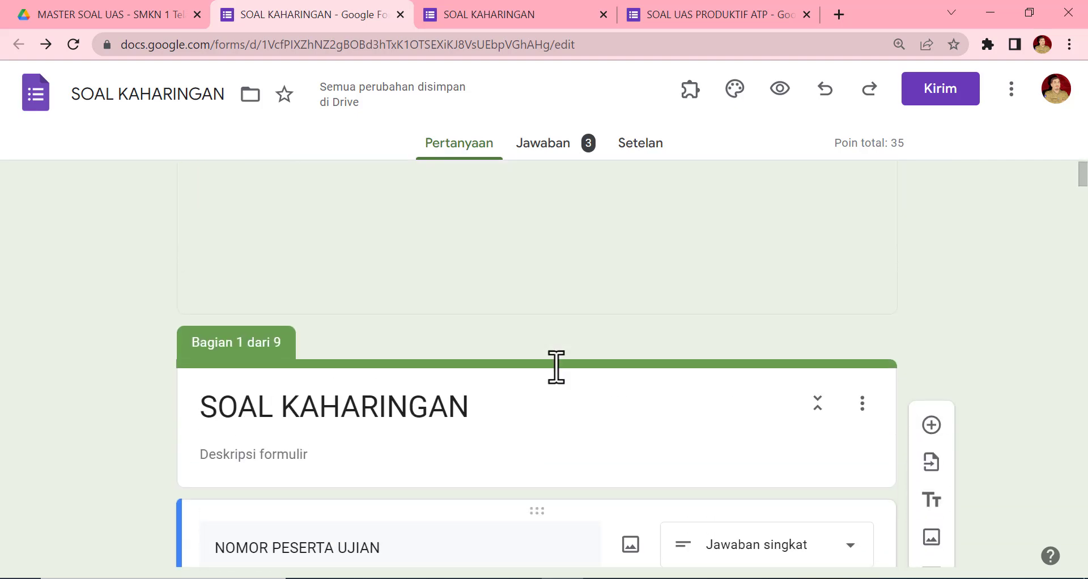
{"action": "scroll", "coordinate": [561, 383], "scroll_direction": "down", "scroll_amount": 9}
{"action": "scroll", "coordinate": [561, 383], "scroll_direction": "down", "scroll_amount": 20}
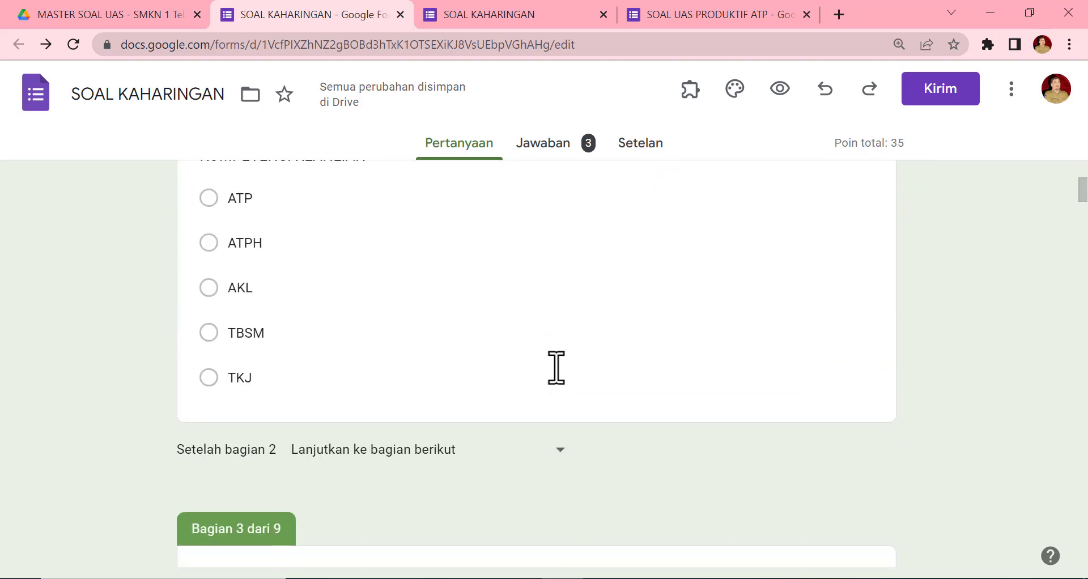
{"action": "scroll", "coordinate": [562, 393], "scroll_direction": "down", "scroll_amount": 20}
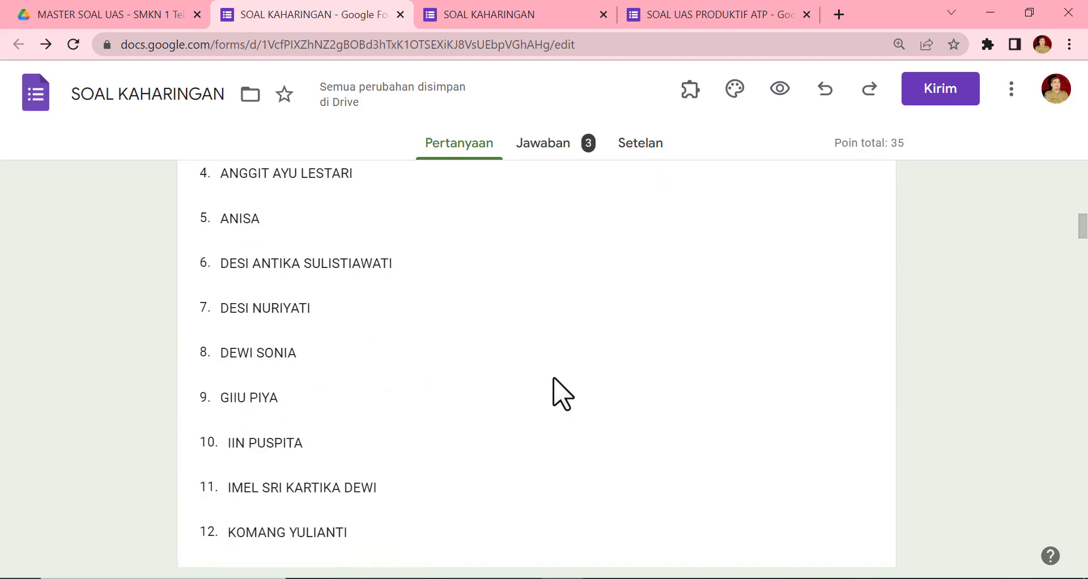
{"action": "scroll", "coordinate": [570, 383], "scroll_direction": "down", "scroll_amount": 10}
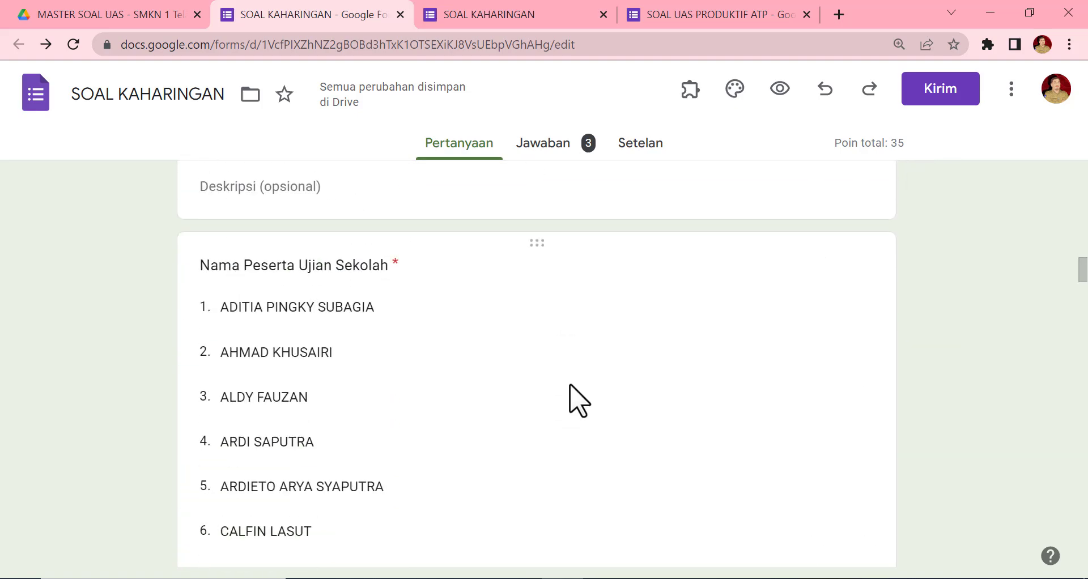
{"action": "scroll", "coordinate": [595, 368], "scroll_direction": "up", "scroll_amount": 4}
{"action": "scroll", "coordinate": [596, 364], "scroll_direction": "up", "scroll_amount": 4}
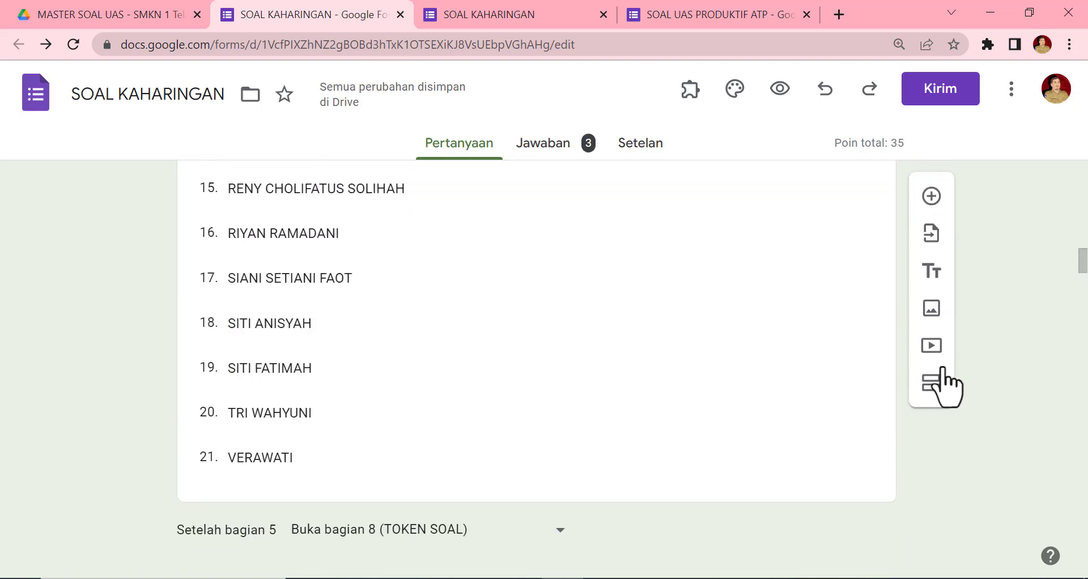
Copy the accepted token from the response validation of the MASUKKAN TOKEN SOAL question.
{"action": "left_click_drag", "start_coordinate": [1076, 275], "coordinate": [1069, 331]}
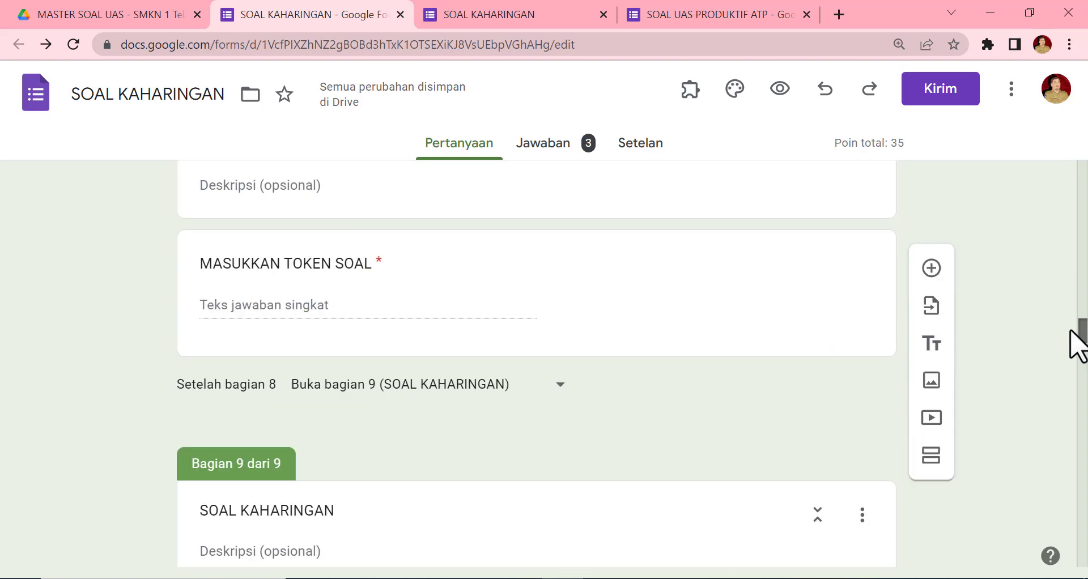
{"action": "left_click", "coordinate": [356, 313]}
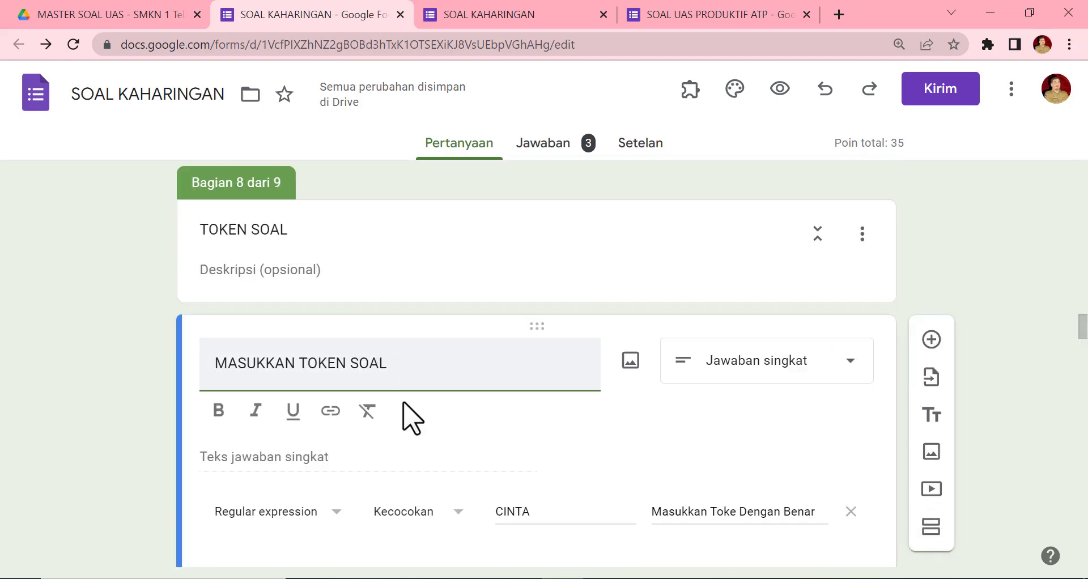
{"action": "double_click", "coordinate": [533, 511]}
{"action": "key", "text": "ctrl+c"}
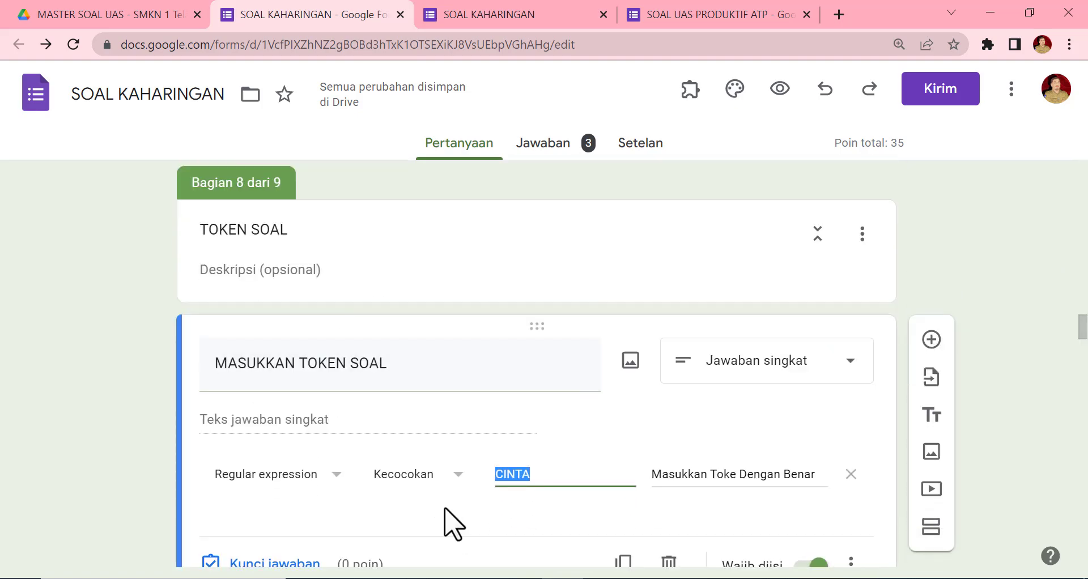
Paste the exam token into MASUKKAN TOKEN SOAL in the form preview and continue to the SOAL KAHARINGAN questions.
{"action": "left_click", "coordinate": [468, 14]}
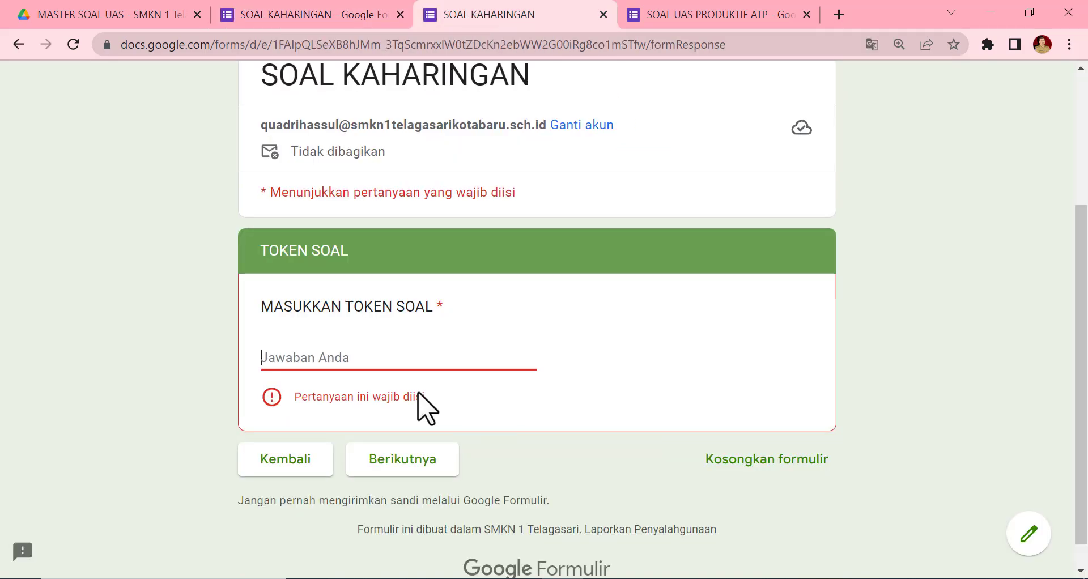
{"action": "left_click", "coordinate": [378, 355]}
{"action": "key", "text": "ctrl+v"}
{"action": "left_click", "coordinate": [411, 448]}
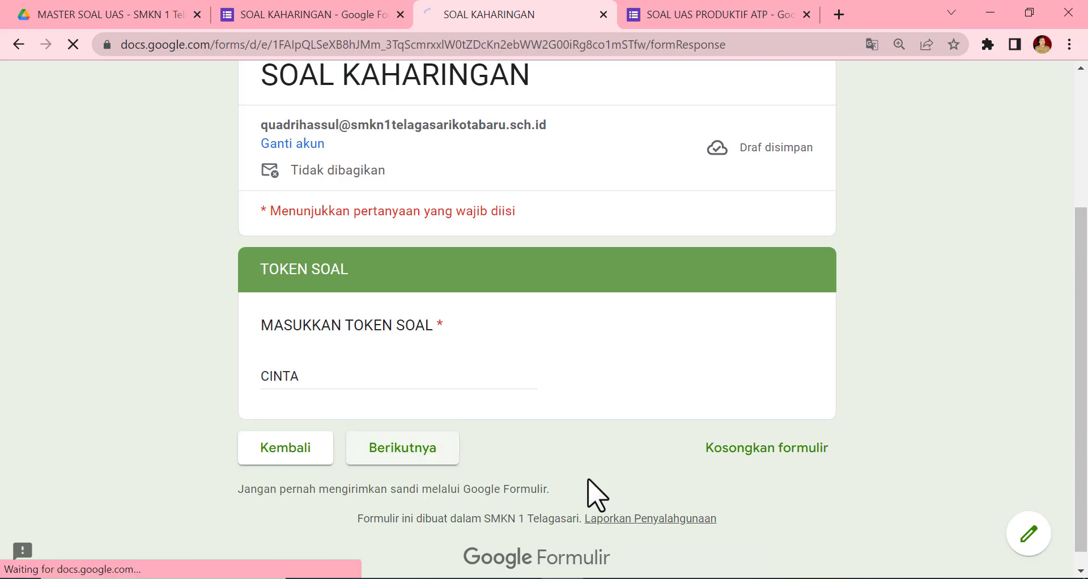
{"action": "scroll", "coordinate": [625, 453], "scroll_direction": "down", "scroll_amount": 4}
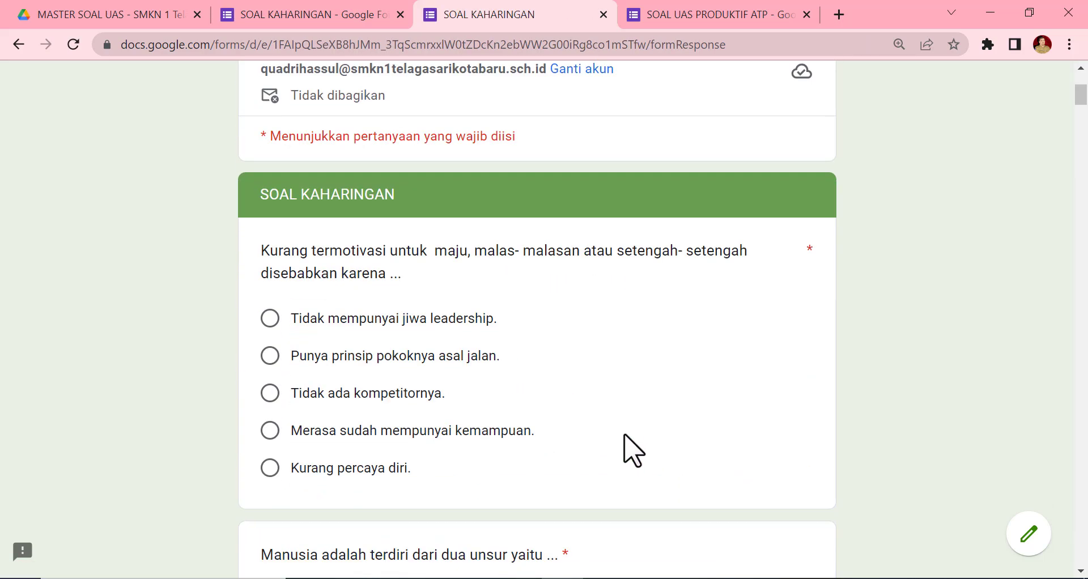
{"action": "scroll", "coordinate": [635, 419], "scroll_direction": "down", "scroll_amount": 6}
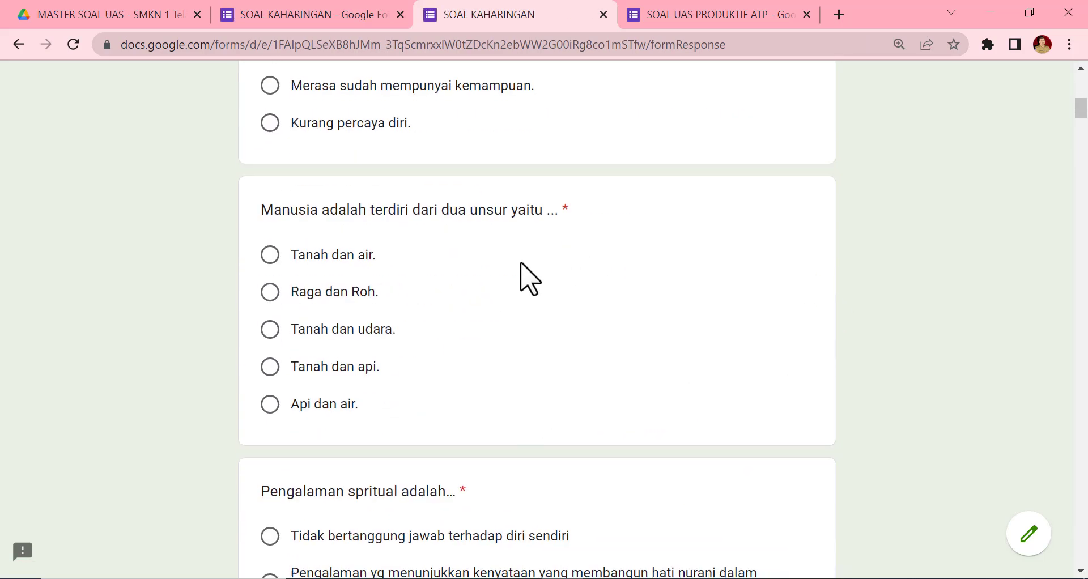
Look through the SOAL KAHARINGAN questions in the form preview, from the multiple-choice items to the ESSAY section and its note.
{"action": "scroll", "coordinate": [789, 248], "scroll_direction": "down", "scroll_amount": 3}
{"action": "scroll", "coordinate": [1071, 131], "scroll_direction": "up", "scroll_amount": 7}
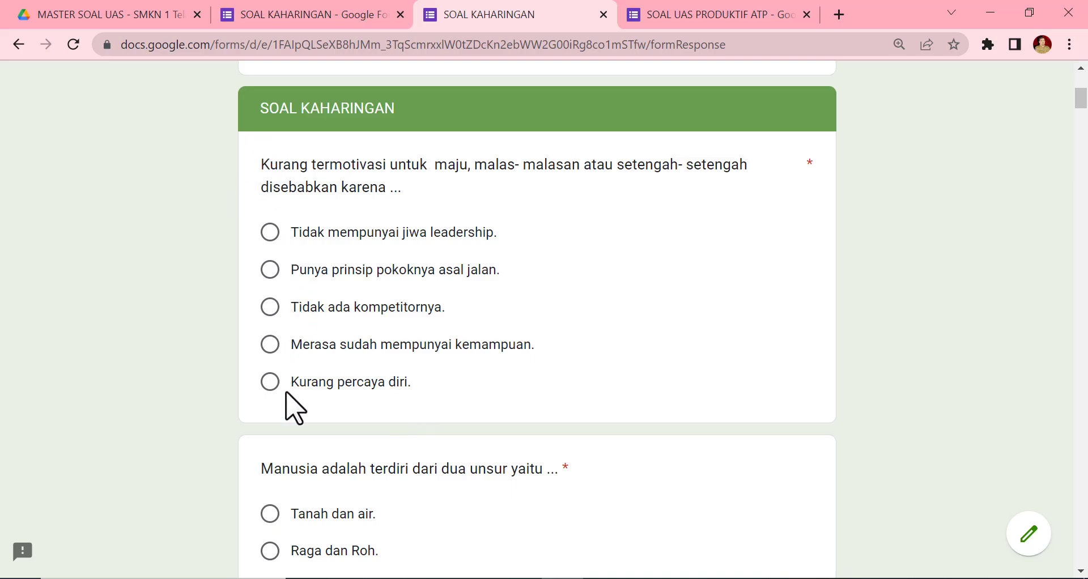
{"action": "scroll", "coordinate": [822, 276], "scroll_direction": "down", "scroll_amount": 6}
{"action": "left_click_drag", "start_coordinate": [1078, 130], "coordinate": [1079, 551]}
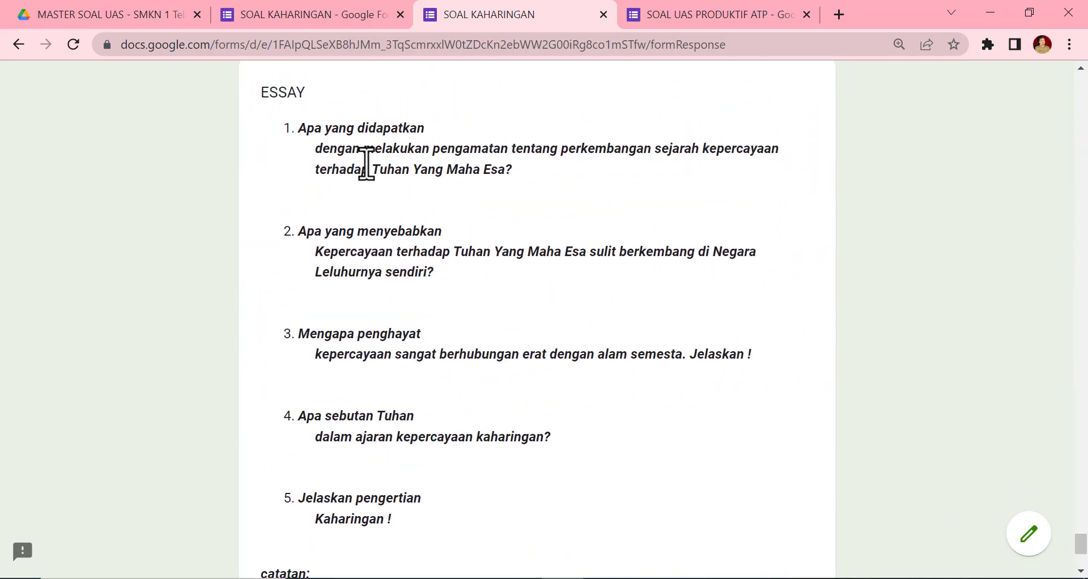
{"action": "scroll", "coordinate": [374, 226], "scroll_direction": "up", "scroll_amount": 3}
{"action": "scroll", "coordinate": [391, 255], "scroll_direction": "down", "scroll_amount": 3}
{"action": "scroll", "coordinate": [431, 306], "scroll_direction": "down", "scroll_amount": 2}
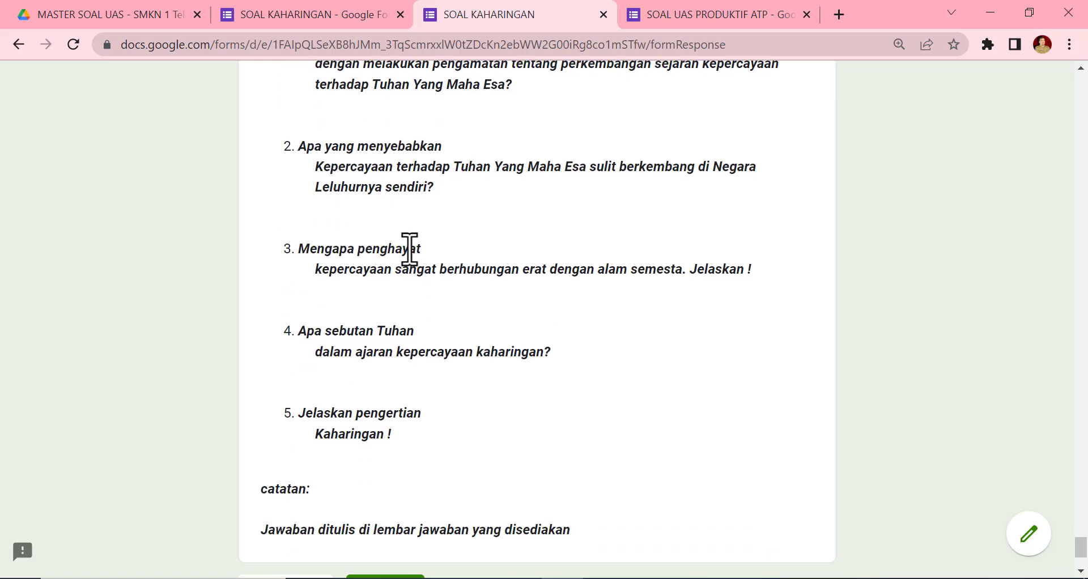
Copy the complete description text of the ESSAY block, including the five questions and the catatan, in the form editor.
{"action": "left_click", "coordinate": [320, 4]}
{"action": "left_click_drag", "start_coordinate": [1082, 327], "coordinate": [1082, 558]}
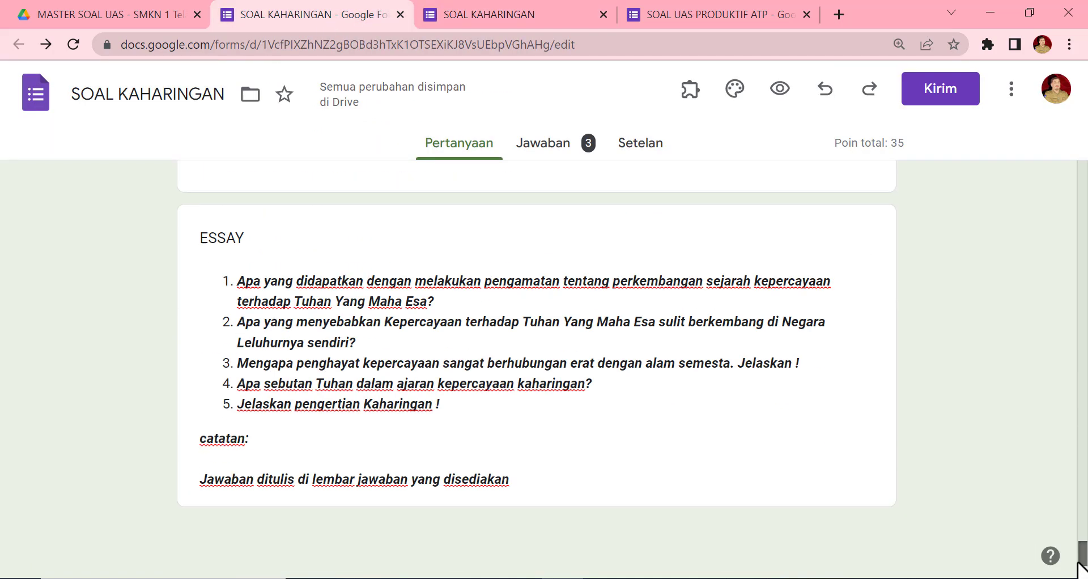
{"action": "left_click", "coordinate": [400, 366]}
{"action": "key", "text": "ctrl+a"}
{"action": "left_click", "coordinate": [422, 384]}
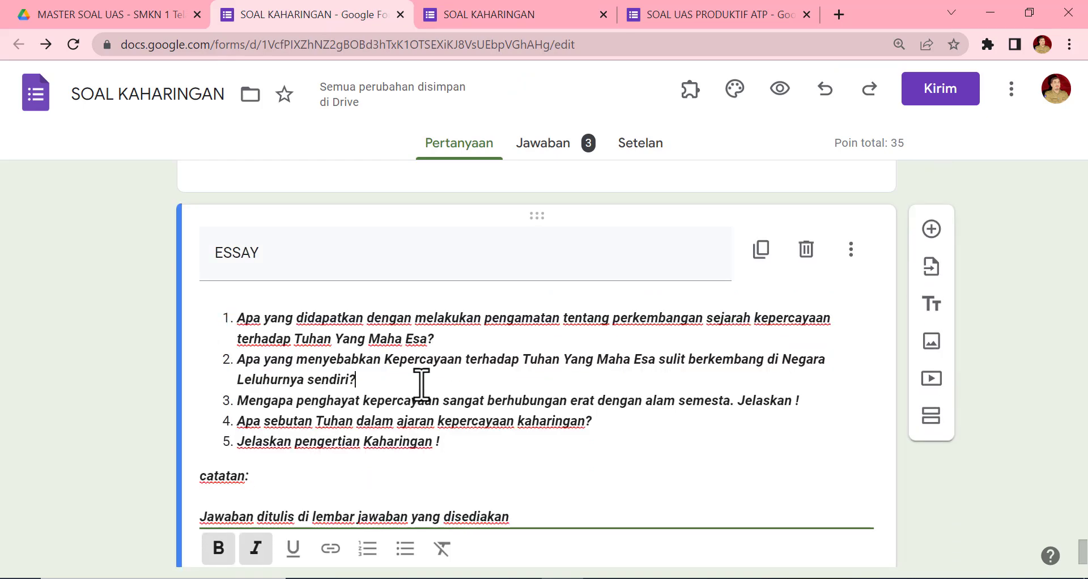
{"action": "key", "text": "ctrl+a"}
{"action": "key", "text": "ctrl+c"}
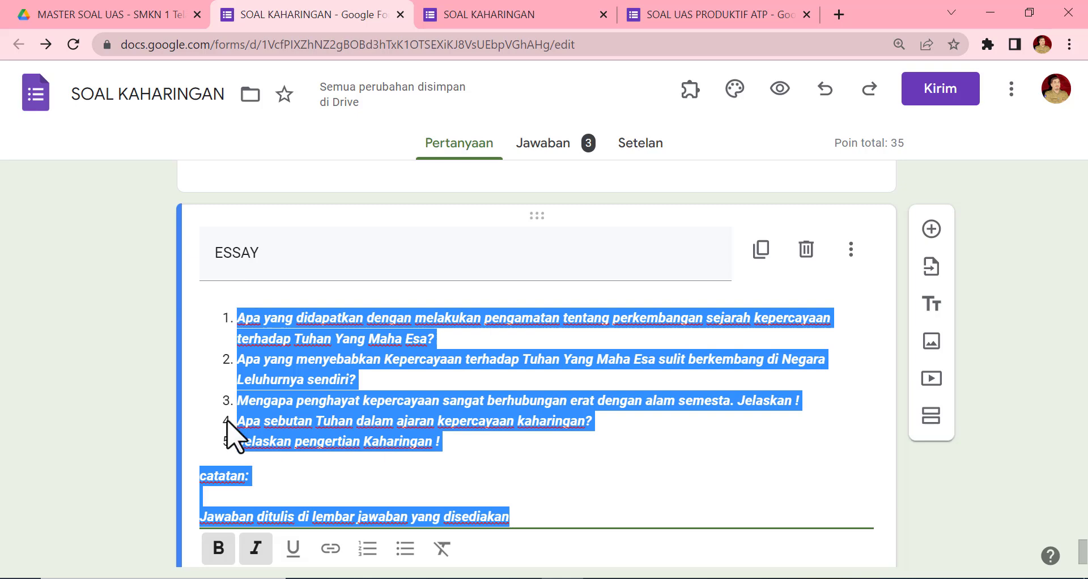
Review how the ESSAY block and the end of the form appear to participants in the preview.
{"action": "left_click", "coordinate": [530, 15]}
{"action": "scroll", "coordinate": [493, 348], "scroll_direction": "up", "scroll_amount": 4}
{"action": "scroll", "coordinate": [348, 296], "scroll_direction": "down", "scroll_amount": 6}
{"action": "scroll", "coordinate": [346, 303], "scroll_direction": "down", "scroll_amount": 2}
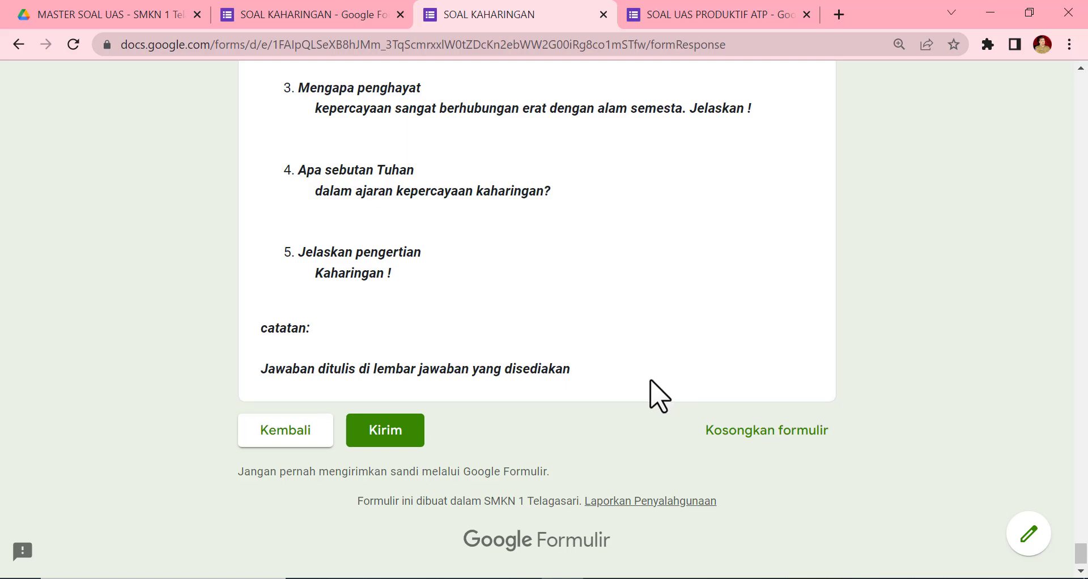
{"action": "scroll", "coordinate": [651, 391], "scroll_direction": "up", "scroll_amount": 12}
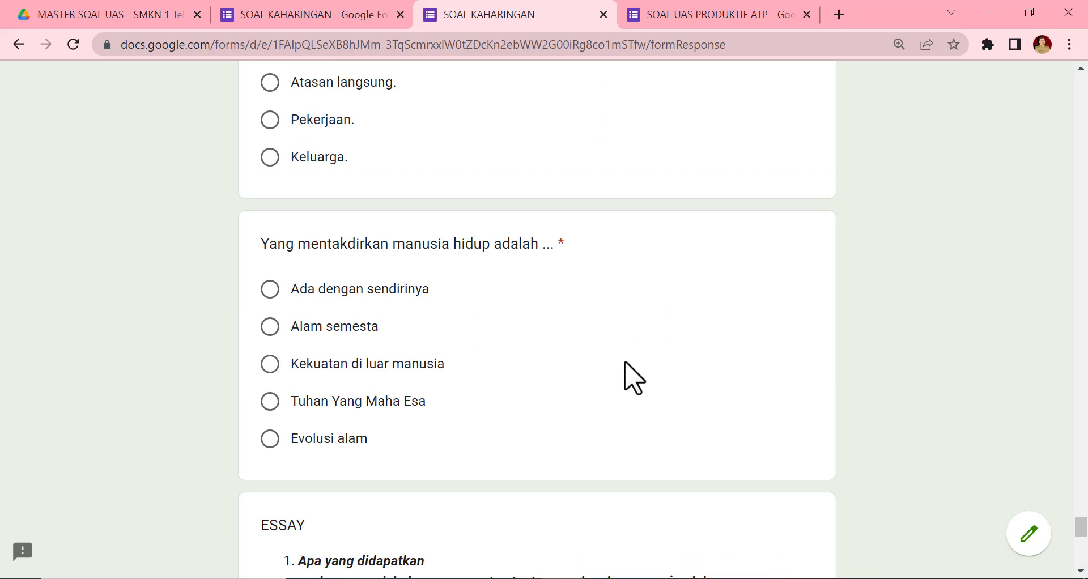
{"action": "scroll", "coordinate": [595, 397], "scroll_direction": "down", "scroll_amount": 4}
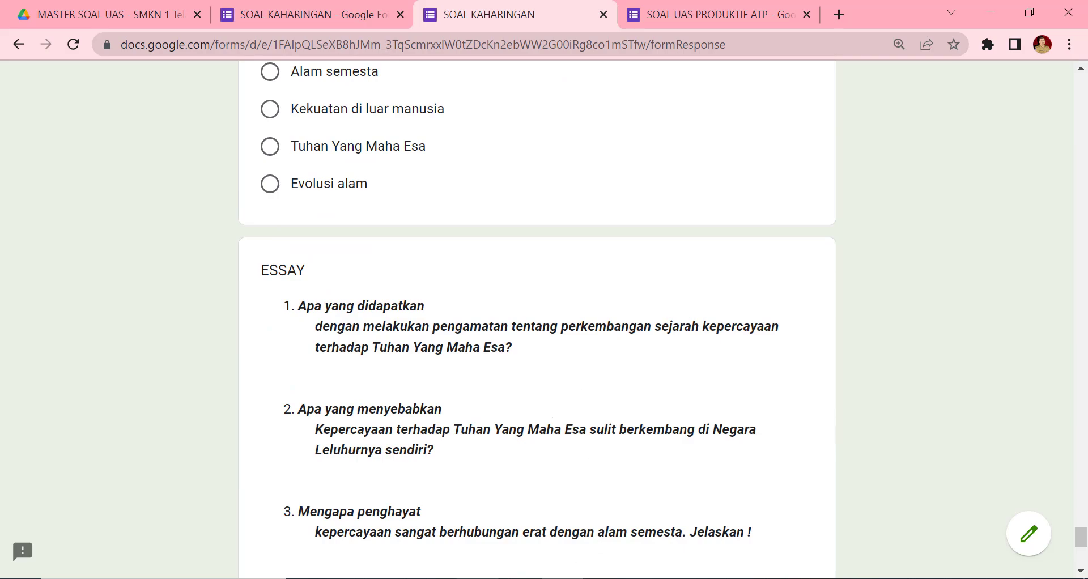
Search Windows for Word, launch it and create a blank document.
{"action": "key", "text": "alt+Tab"}
{"action": "left_click", "coordinate": [9, 573]}
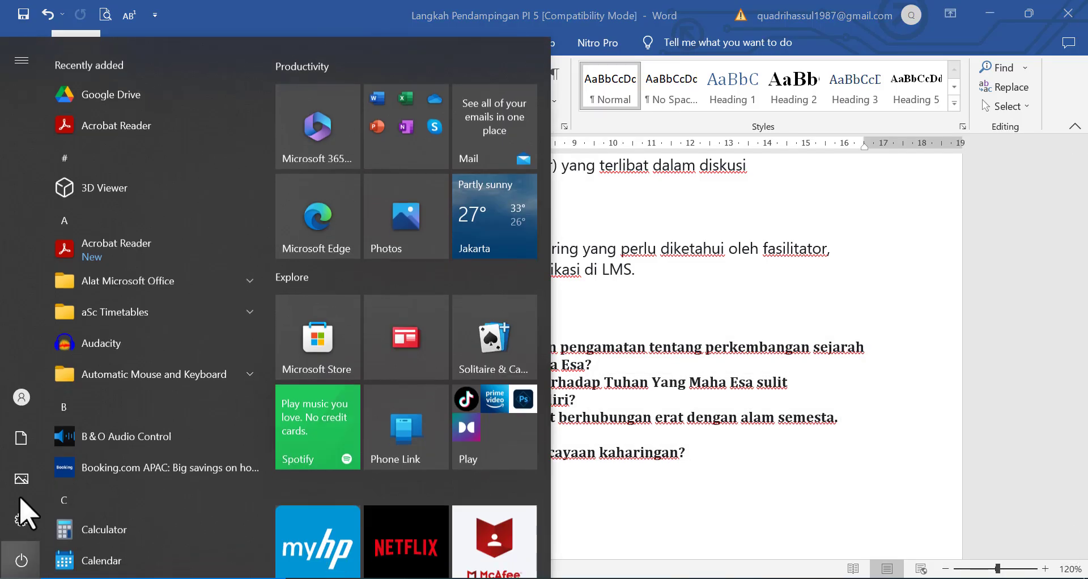
{"action": "scroll", "coordinate": [116, 513], "scroll_direction": "down", "scroll_amount": 6}
{"action": "scroll", "coordinate": [128, 510], "scroll_direction": "down", "scroll_amount": 7}
{"action": "left_click", "coordinate": [123, 521]}
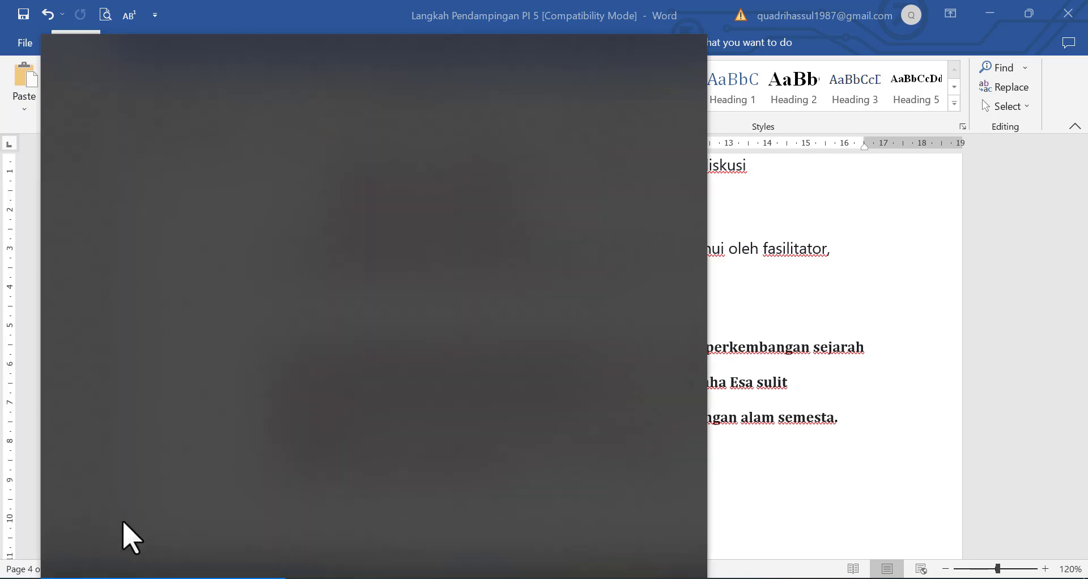
{"action": "type", "text": "wora"}
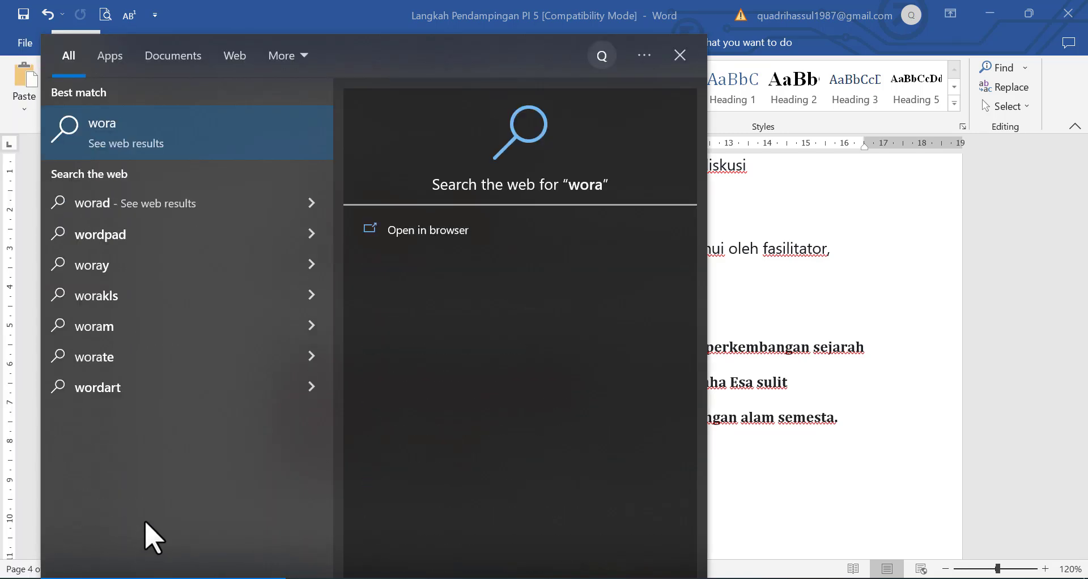
{"action": "key", "text": "BackSpace"}
{"action": "left_click", "coordinate": [549, 188]}
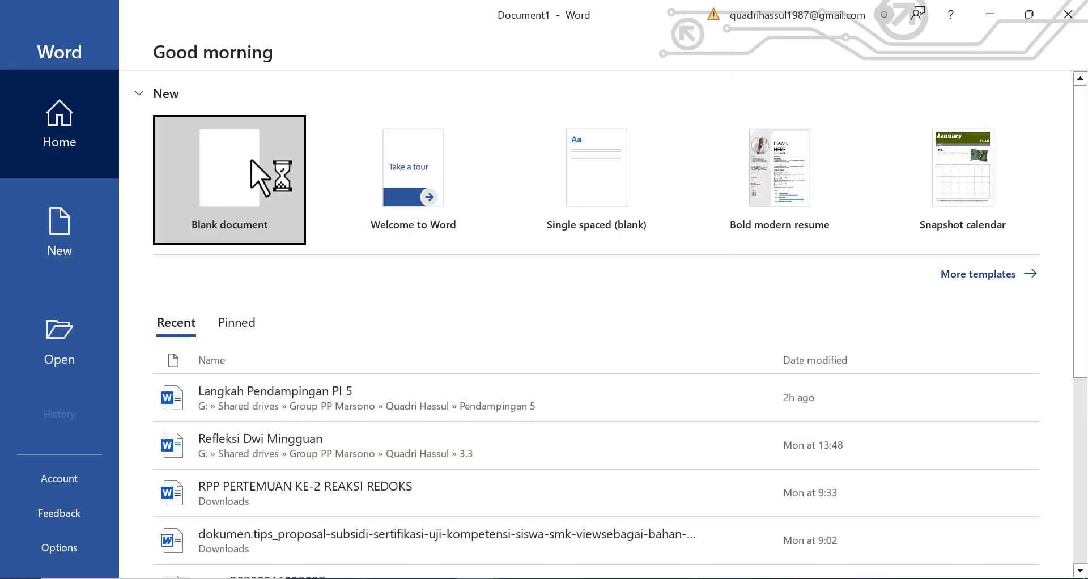
{"action": "left_click", "coordinate": [274, 178]}
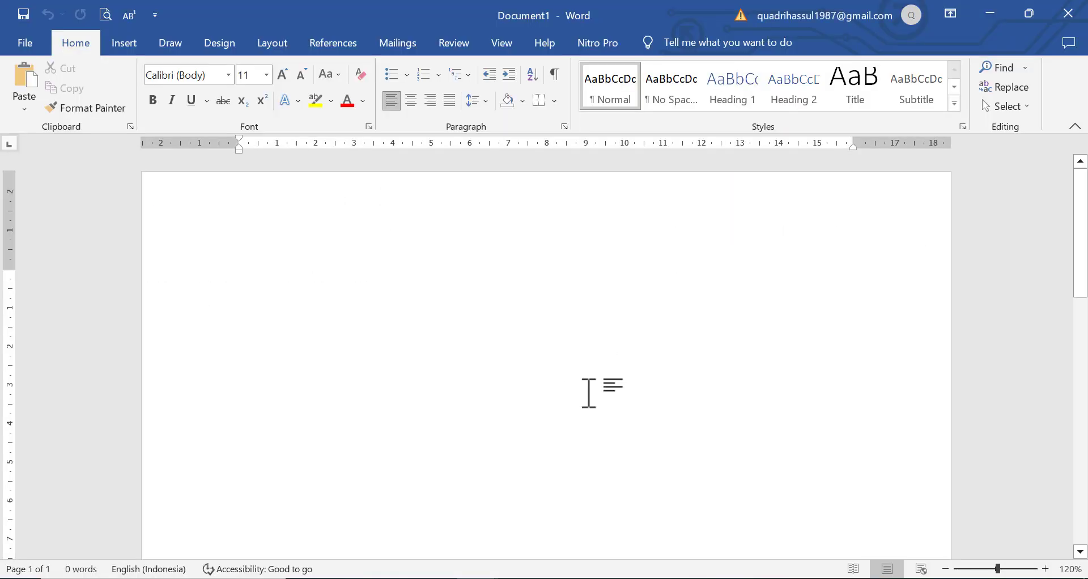
Copy the five numbered essay questions from the Langkah Pendampingan PI 5 document and paste them into the blank document.
{"action": "mouse_move", "coordinate": [428, 566]}
{"action": "left_click", "coordinate": [422, 544]}
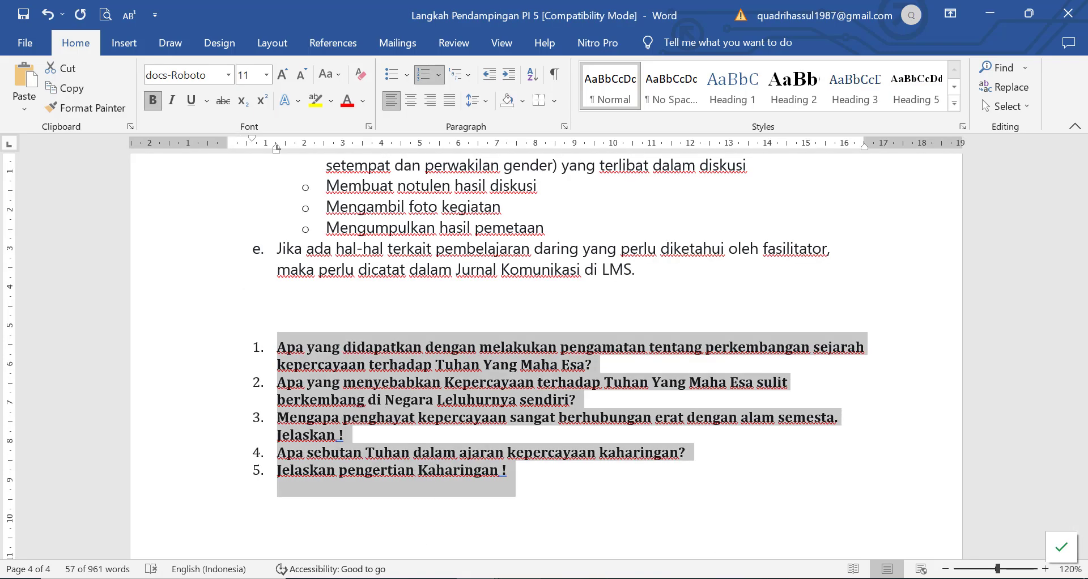
{"action": "left_click", "coordinate": [548, 564]}
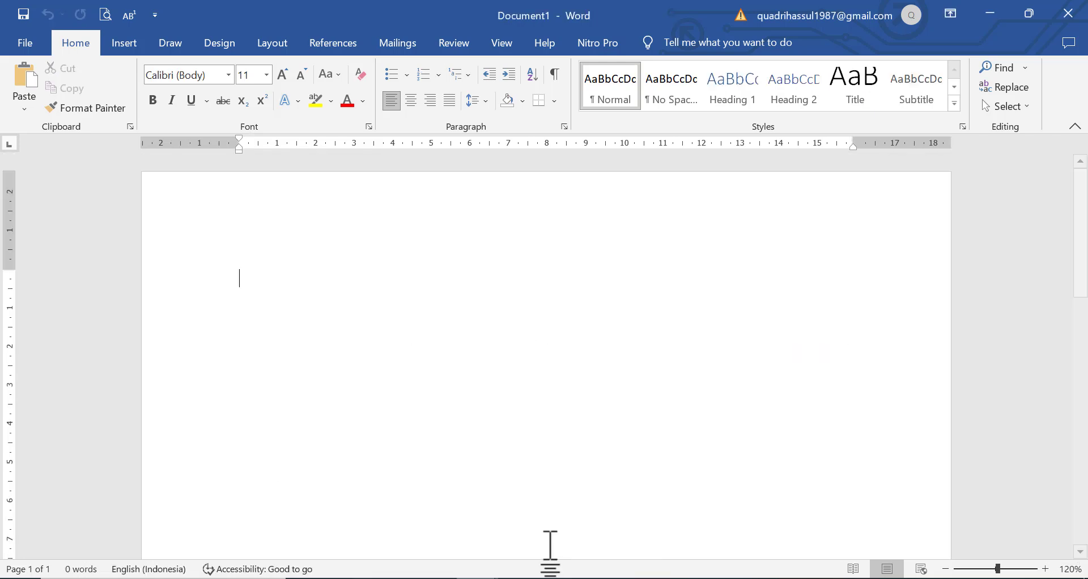
{"action": "key", "text": "ctrl+v"}
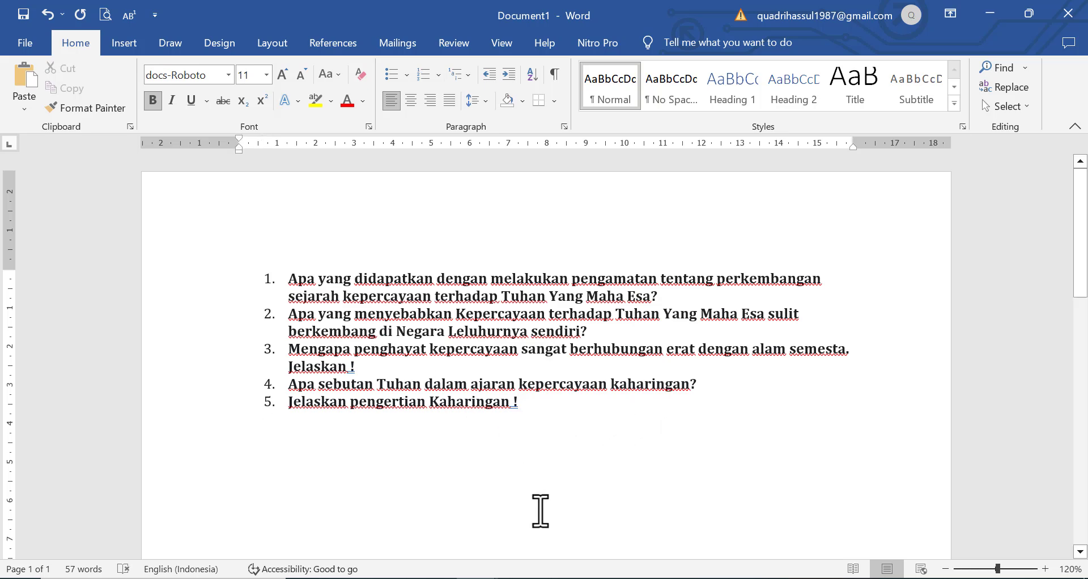
Switch to File Explorer and browse the folders in My Drive on drive E:.
{"action": "key", "text": "alt+Tab"}
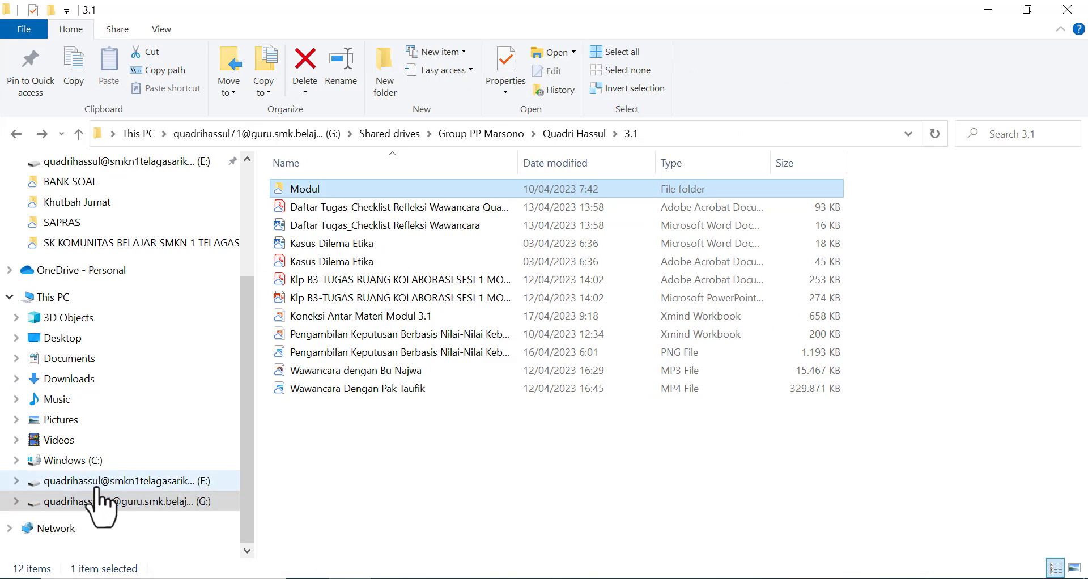
{"action": "left_click", "coordinate": [116, 480]}
{"action": "double_click", "coordinate": [328, 239]}
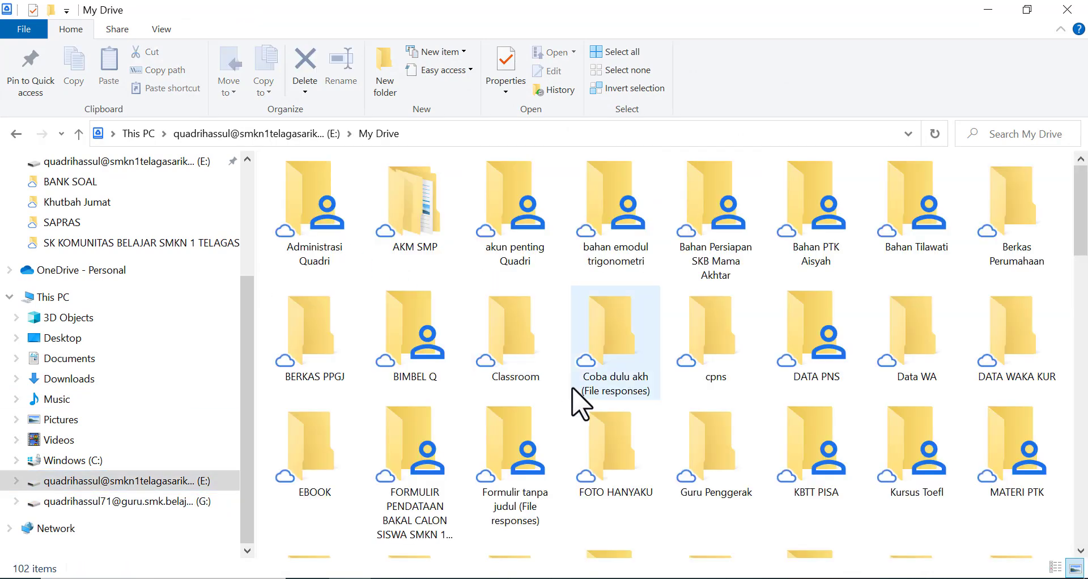
{"action": "scroll", "coordinate": [573, 394], "scroll_direction": "down", "scroll_amount": 2}
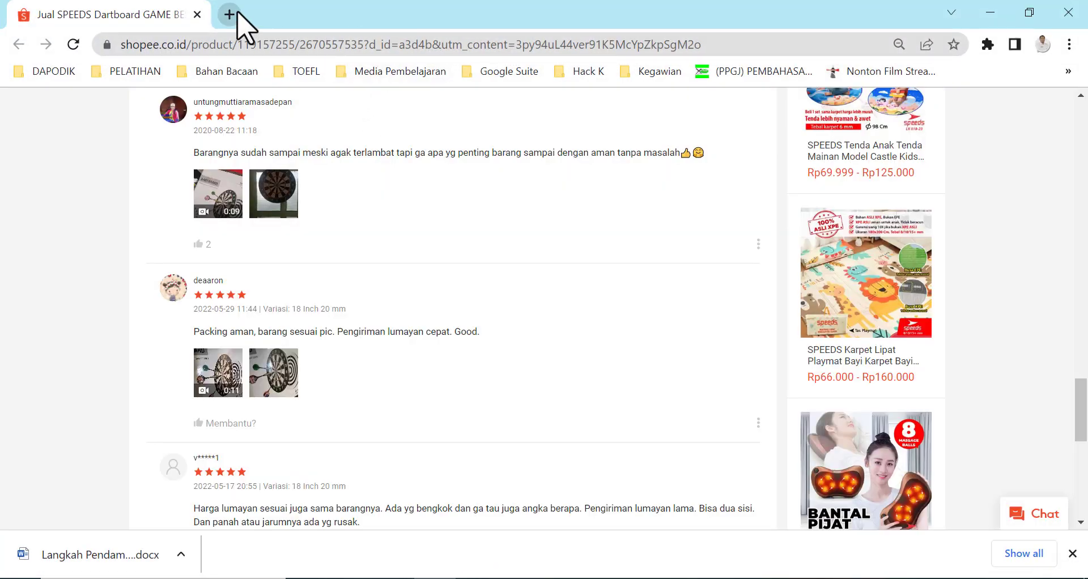
Search Google Images for "tabel" in a new Chrome tab and copy the TABEL PENJUALAN image from Belajar Microsoft Excel.
{"action": "left_click", "coordinate": [236, 14]}
{"action": "type", "text": "ta"}
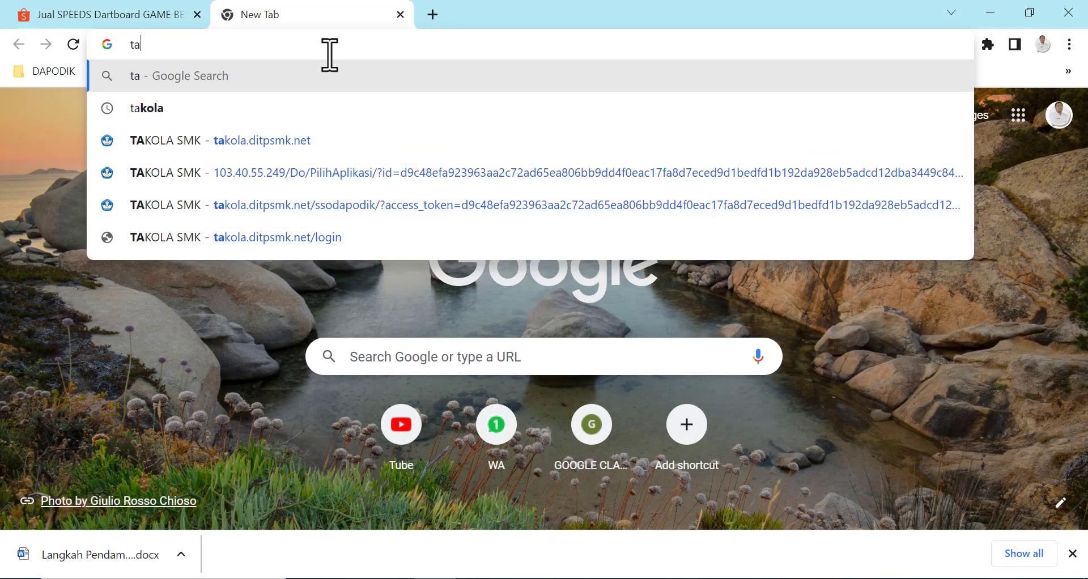
{"action": "type", "text": "bel"}
{"action": "key", "text": "Return"}
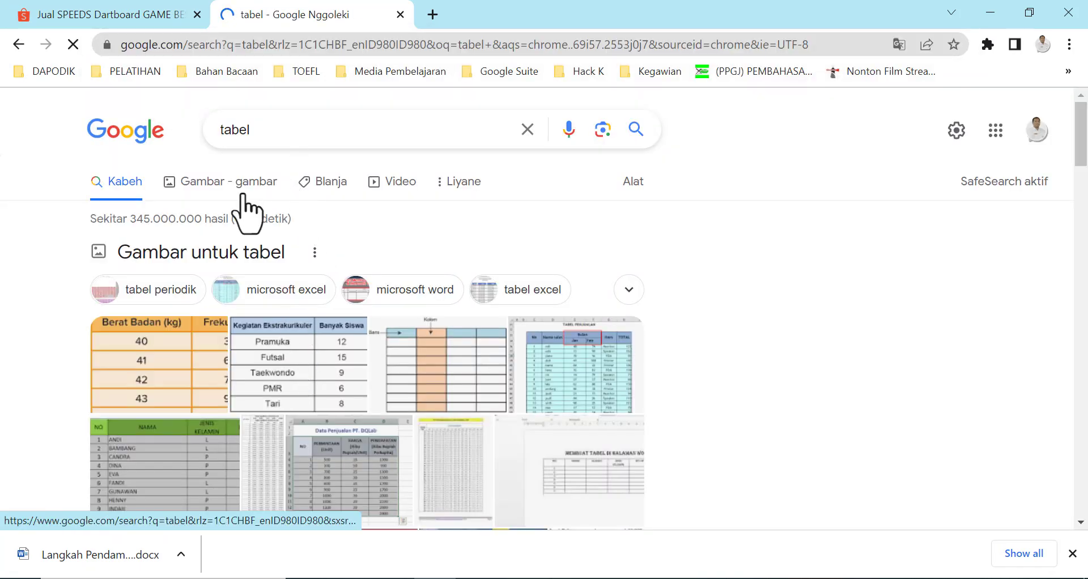
{"action": "left_click", "coordinate": [243, 190]}
{"action": "scroll", "coordinate": [391, 340], "scroll_direction": "down", "scroll_amount": 3}
{"action": "scroll", "coordinate": [703, 323], "scroll_direction": "up", "scroll_amount": 1}
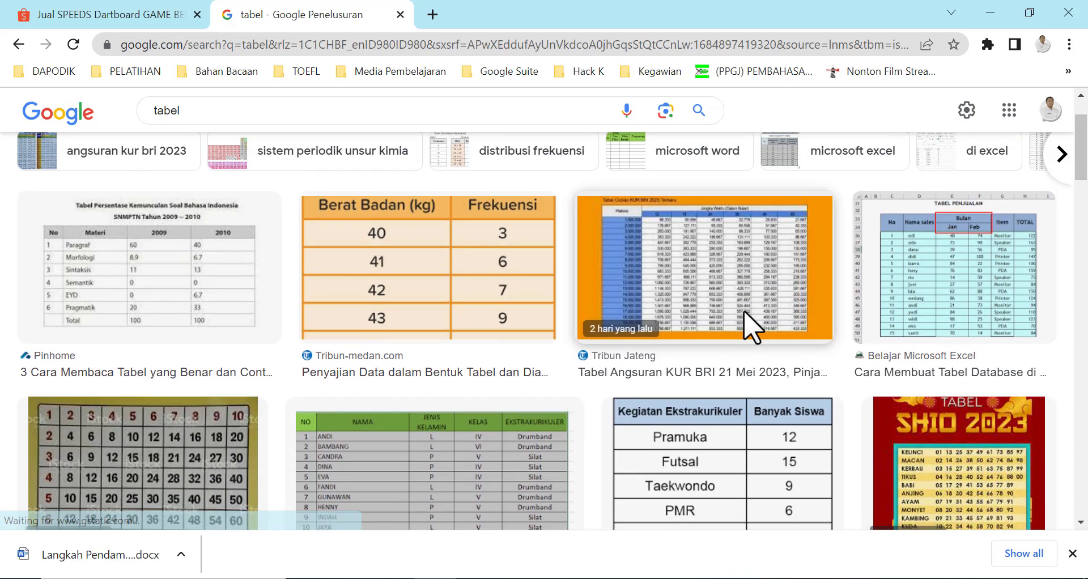
{"action": "right_click", "coordinate": [905, 292]}
{"action": "left_click", "coordinate": [950, 467]}
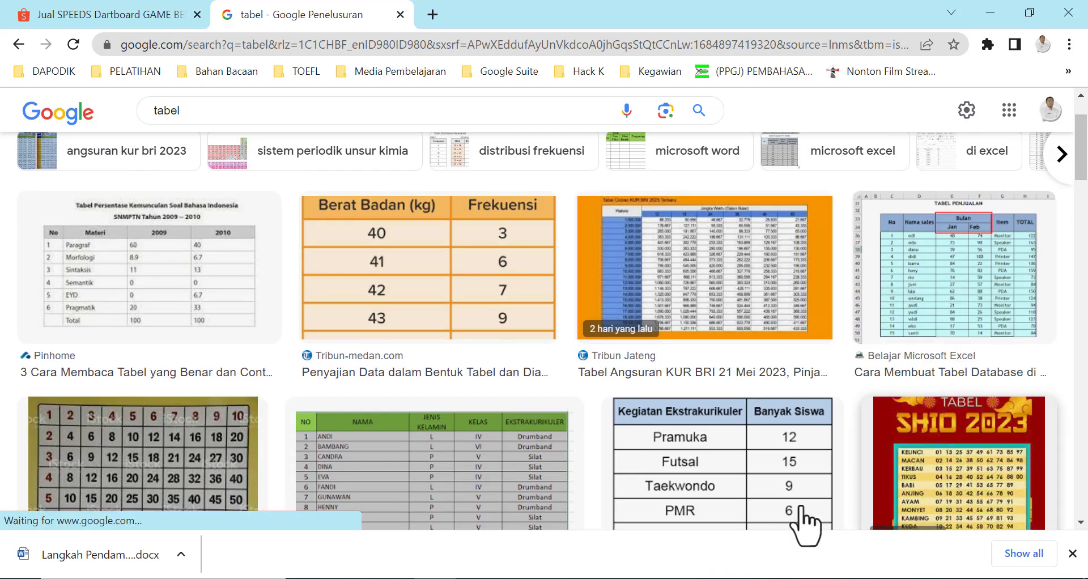
Paste the TABEL PENJUALAN image below the essay questions in the Word document and stretch it to about 12 cm wide.
{"action": "mouse_move", "coordinate": [476, 578]}
{"action": "left_click", "coordinate": [572, 538]}
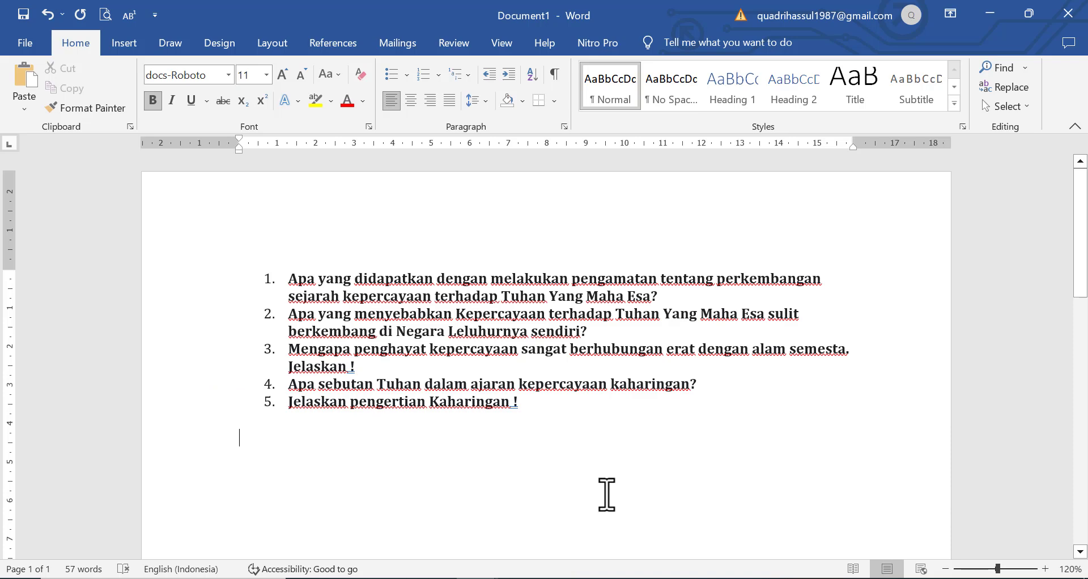
{"action": "key", "text": "ctrl+v"}
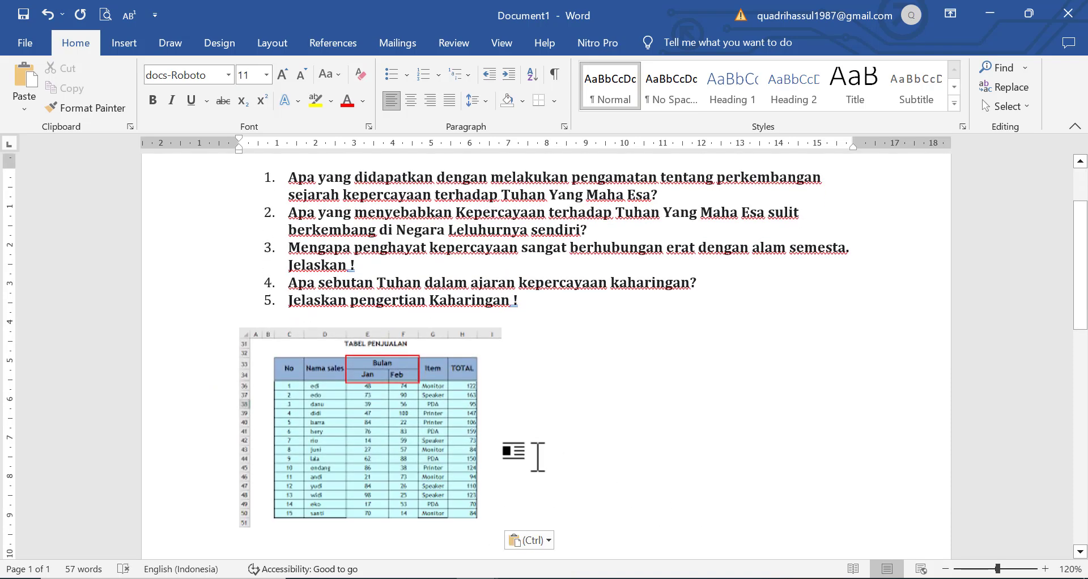
{"action": "left_click", "coordinate": [485, 454]}
{"action": "left_click_drag", "start_coordinate": [503, 427], "coordinate": [698, 428]}
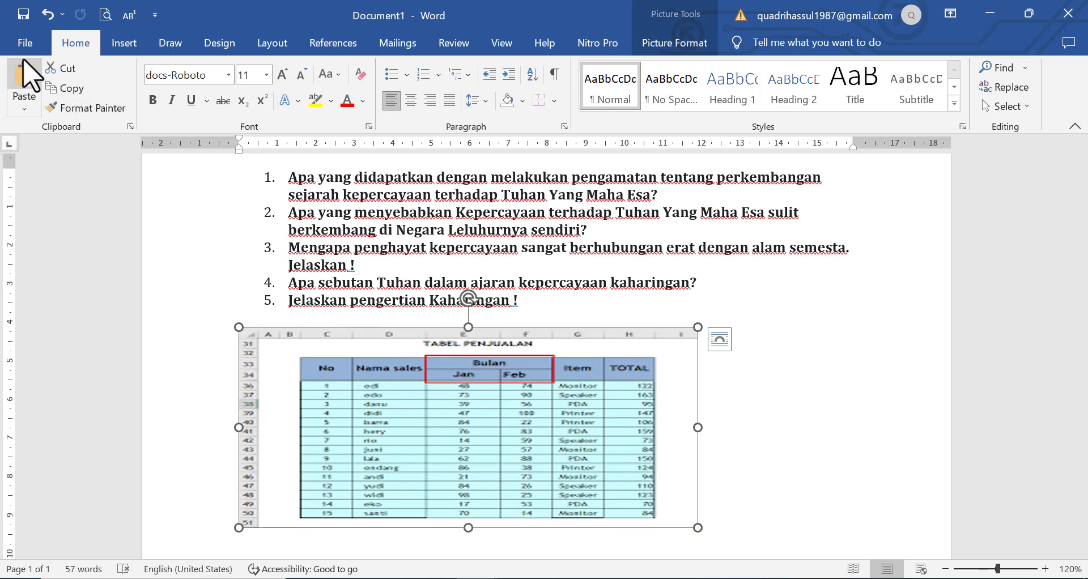
Save the document as a PDF named rrrrrrrttt in Downloads and close the published file's viewer.
{"action": "left_click", "coordinate": [25, 43]}
{"action": "left_click", "coordinate": [72, 282]}
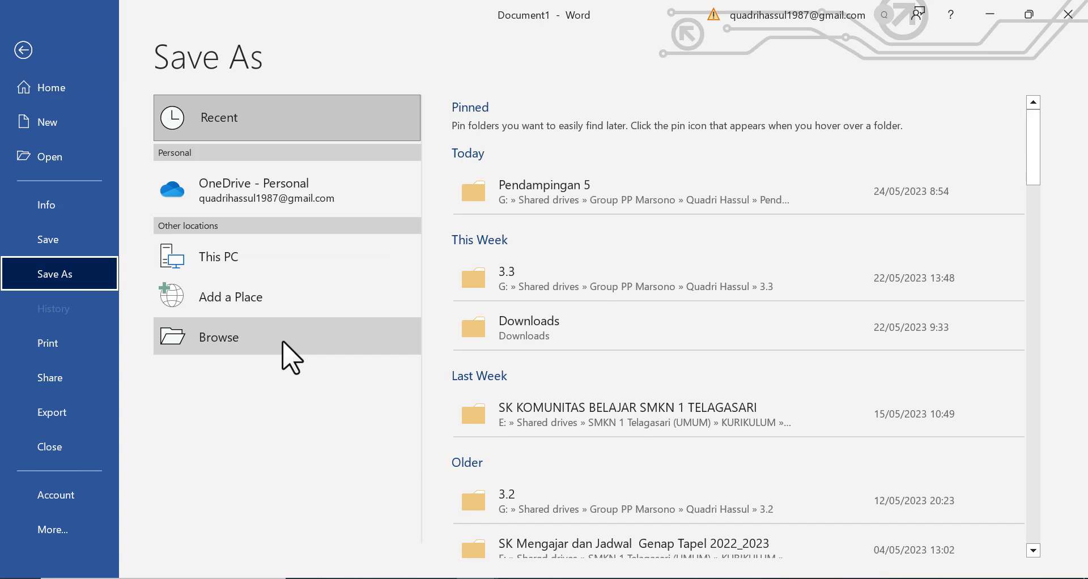
{"action": "left_click", "coordinate": [546, 334]}
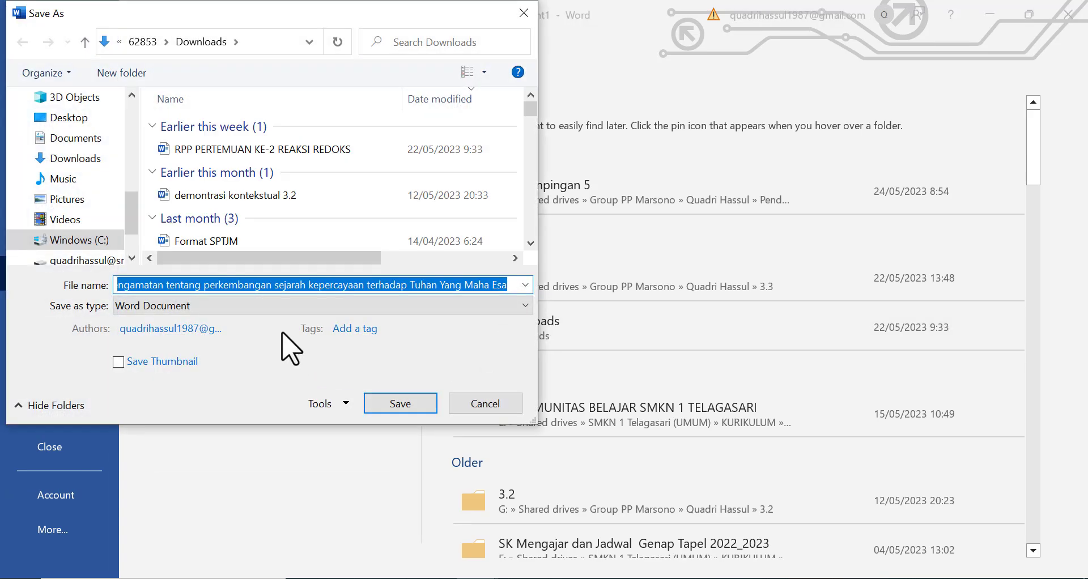
{"action": "type", "text": "rrrrrrrttt"}
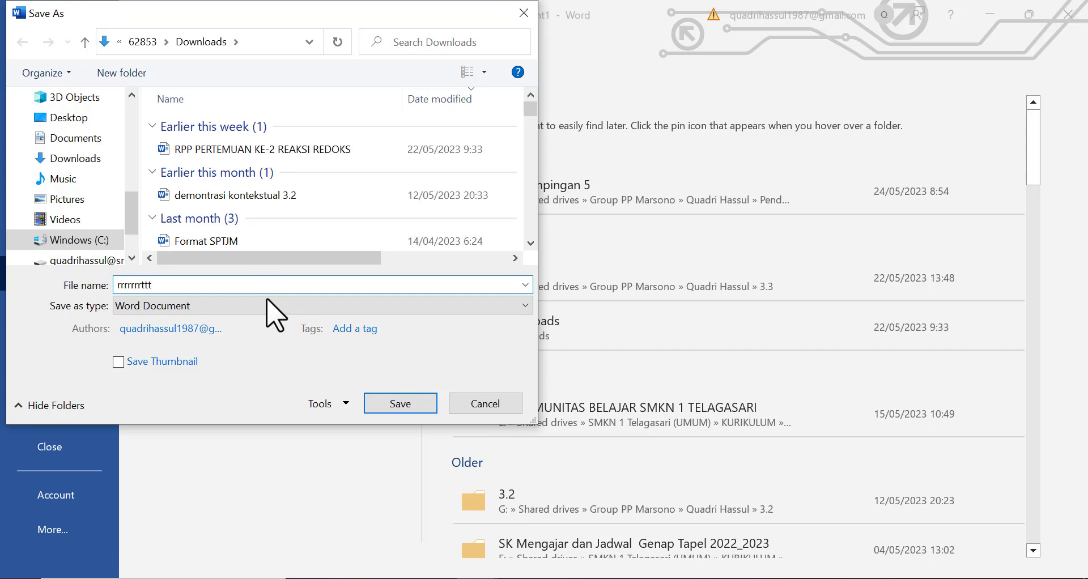
{"action": "left_click", "coordinate": [266, 306]}
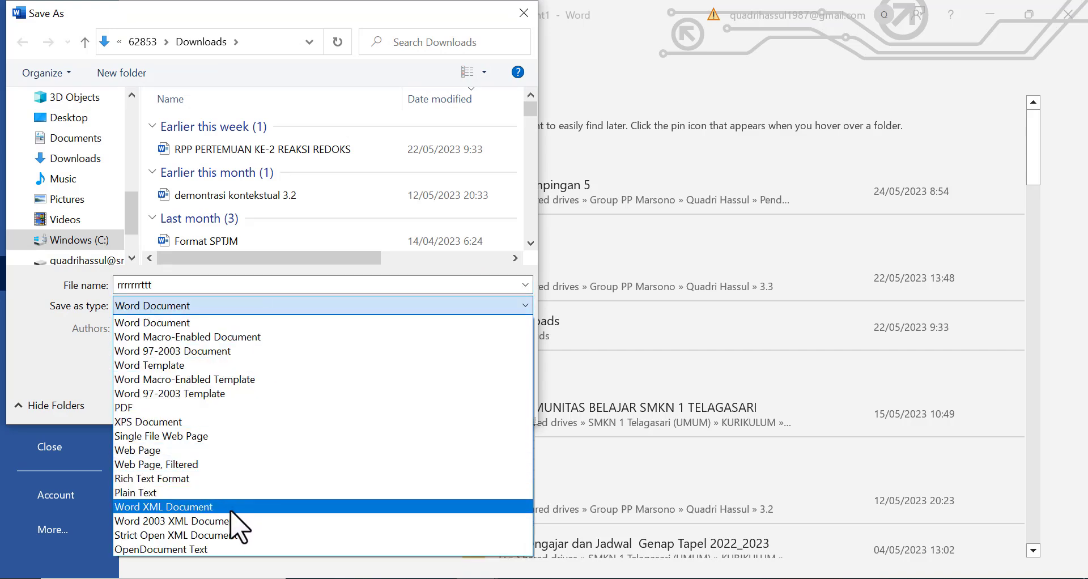
{"action": "left_click", "coordinate": [239, 409]}
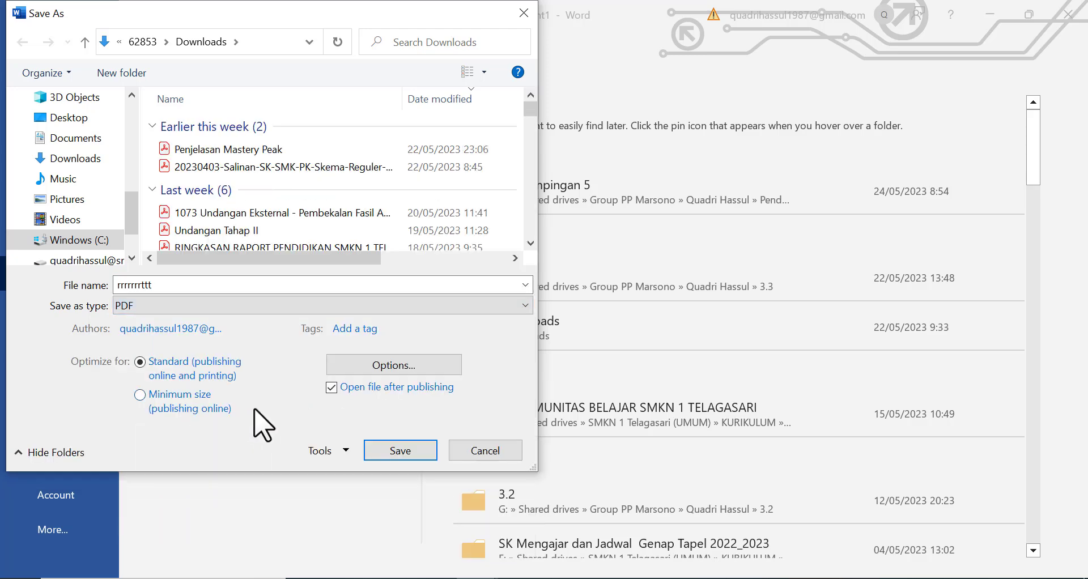
{"action": "left_click", "coordinate": [400, 450]}
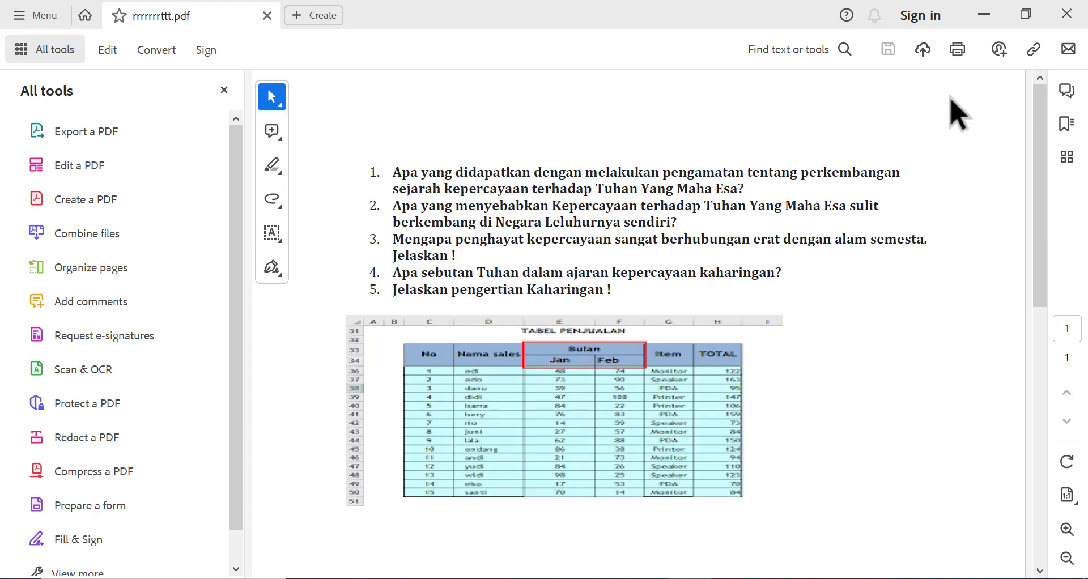
{"action": "left_click", "coordinate": [1066, 17]}
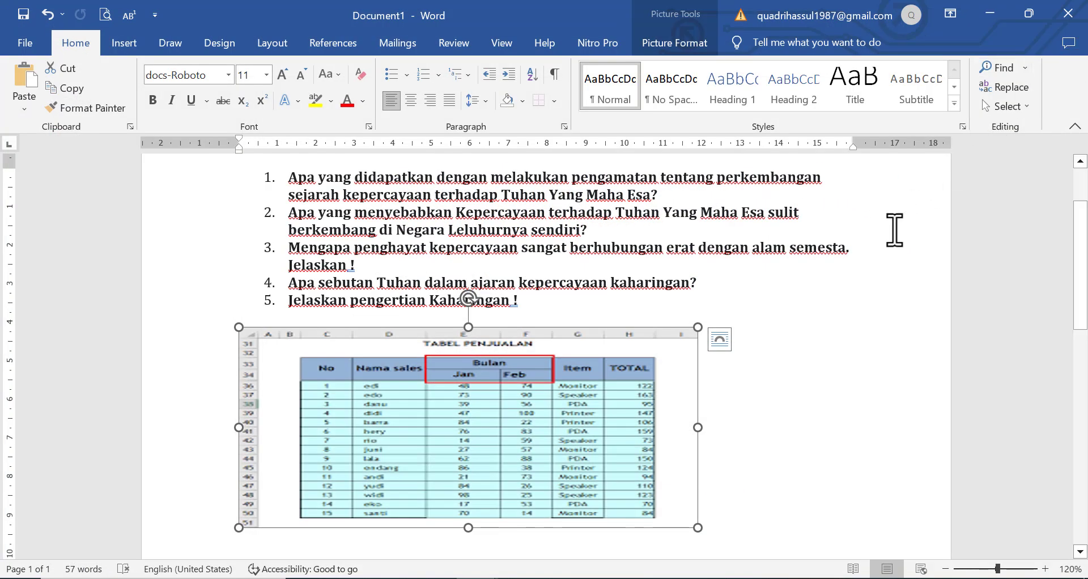
Switch to File Explorer and check the saved rrrrrrrttt PDF in the Downloads folder.
{"action": "left_click", "coordinate": [431, 577]}
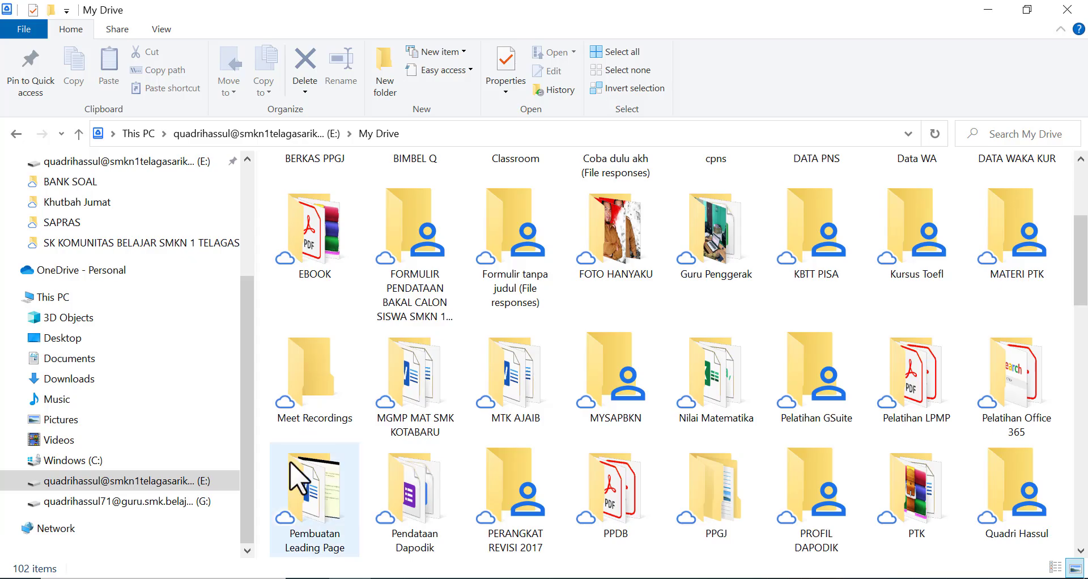
{"action": "left_click", "coordinate": [80, 380]}
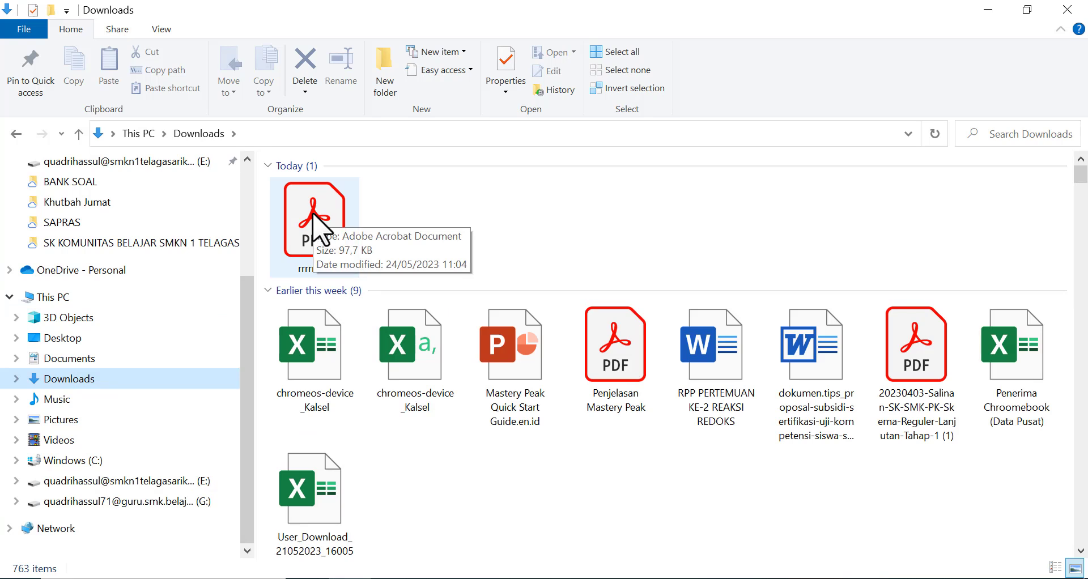
Switch to Chrome, search for "i love" in a new tab, open the iLovePDF website and highlight its address.
{"action": "key", "text": "alt+Tab"}
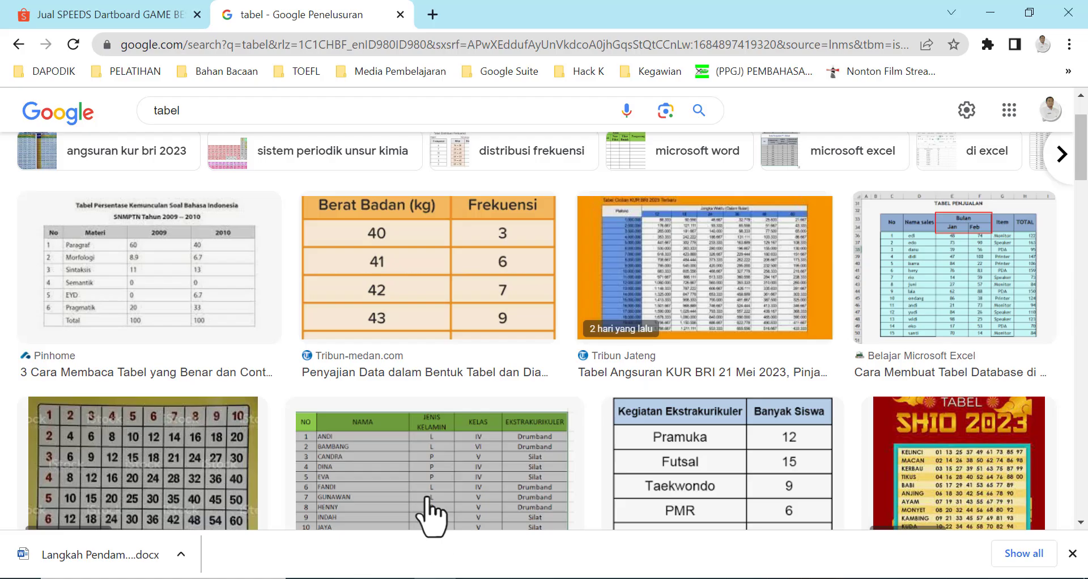
{"action": "left_click", "coordinate": [433, 15]}
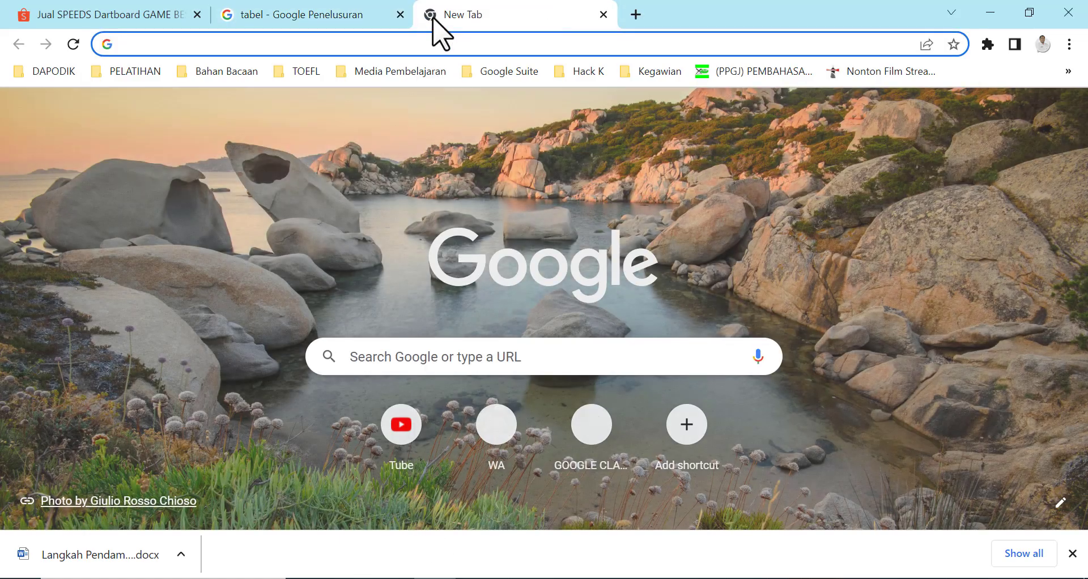
{"action": "type", "text": "i l"}
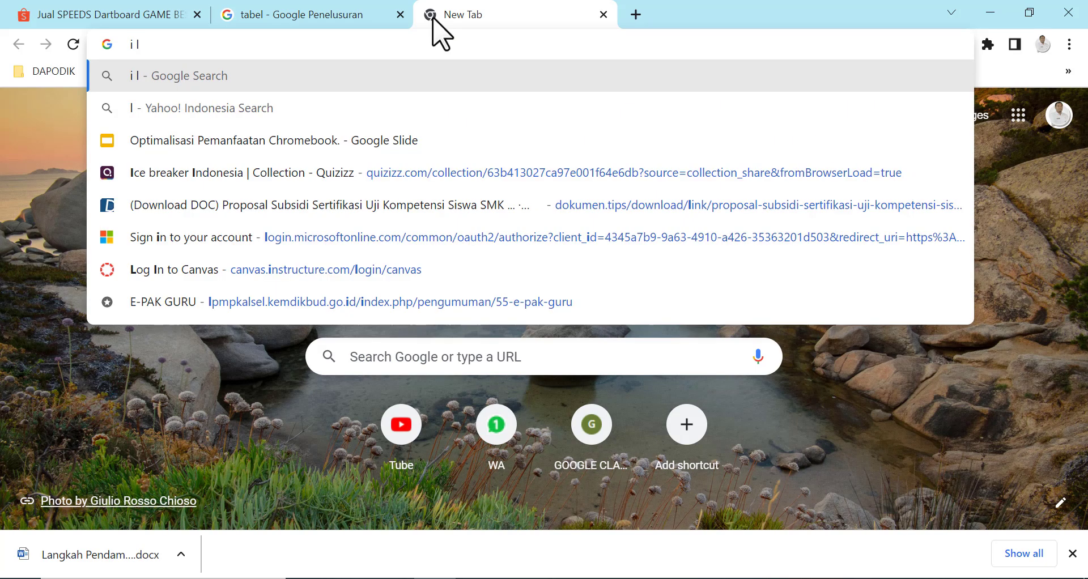
{"action": "type", "text": "ove"}
{"action": "key", "text": "Return"}
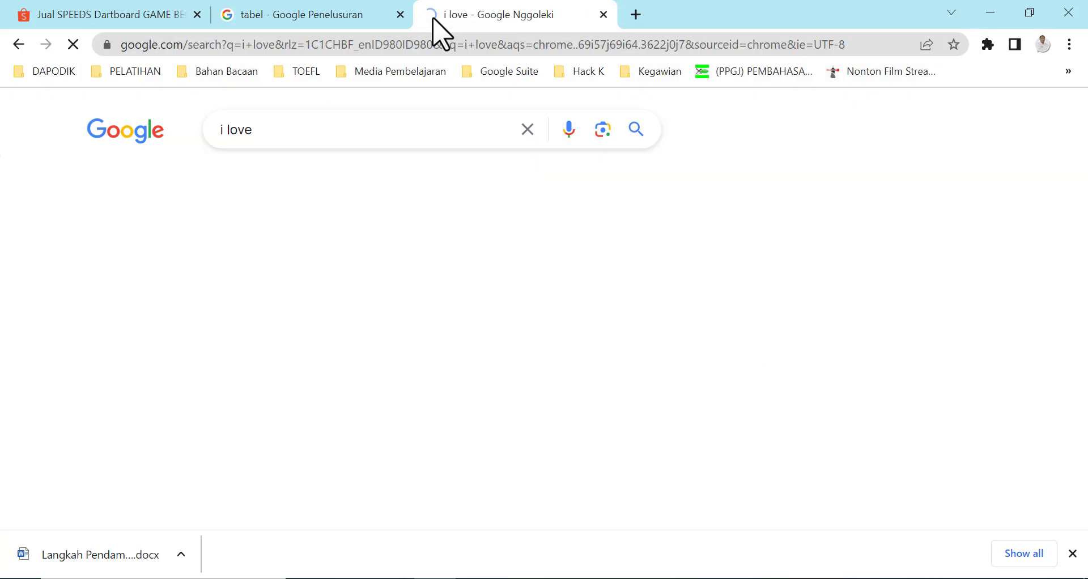
{"action": "left_click", "coordinate": [255, 342]}
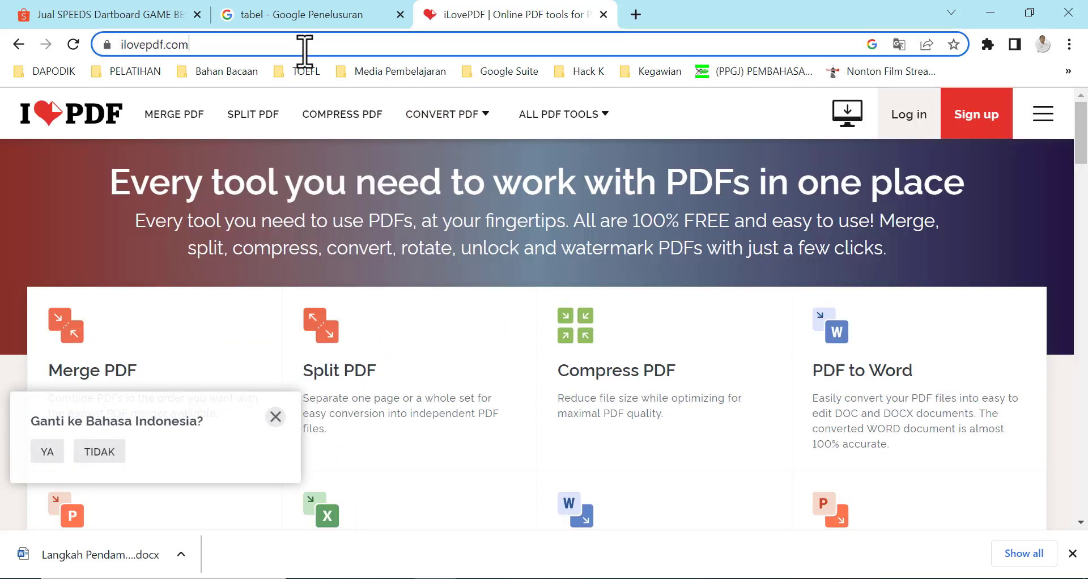
{"action": "left_click", "coordinate": [379, 51]}
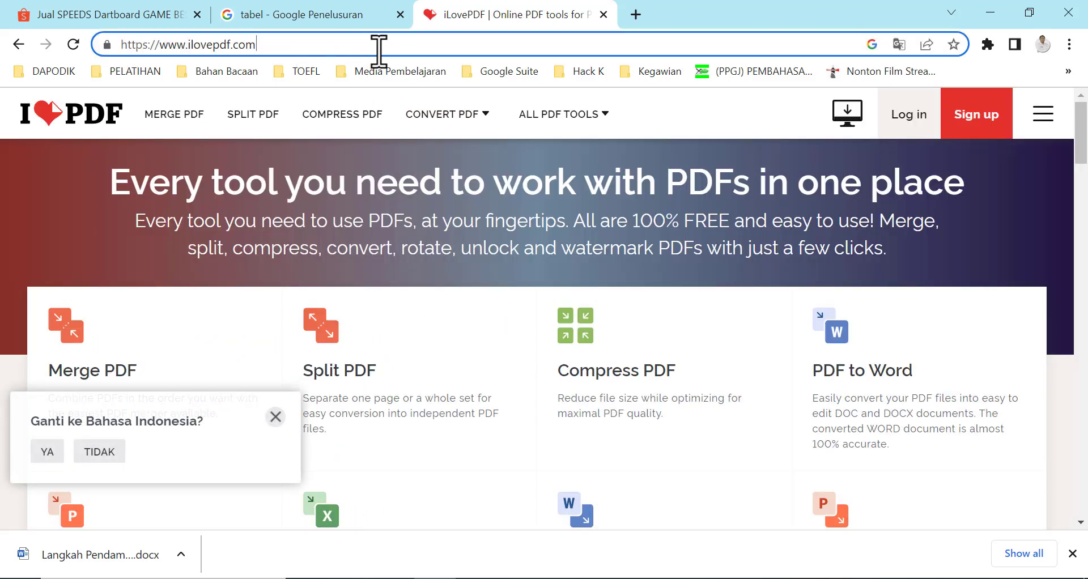
{"action": "key", "text": "ctrl+a"}
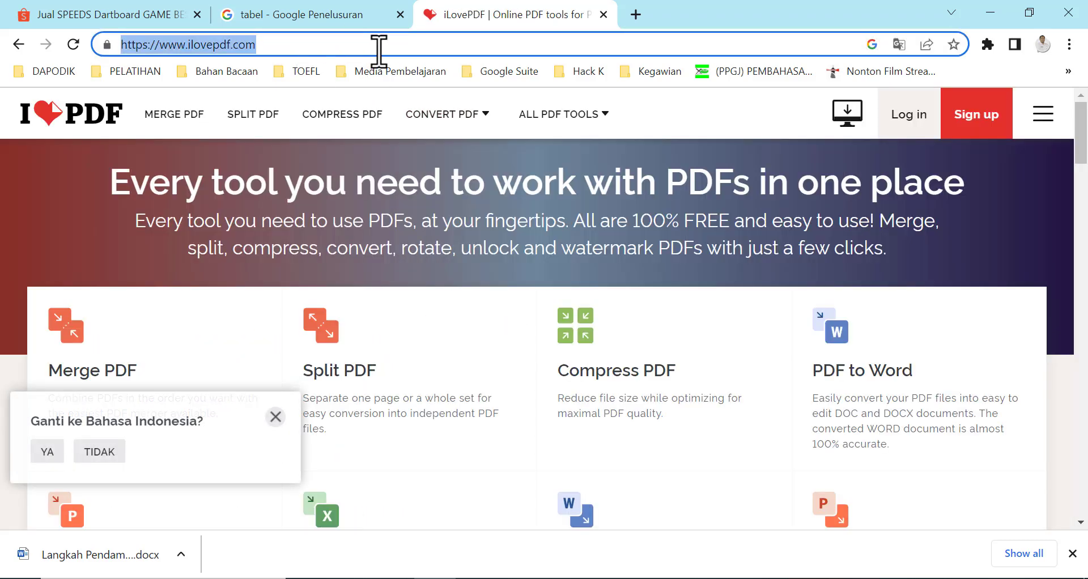
{"action": "left_click", "coordinate": [418, 506]}
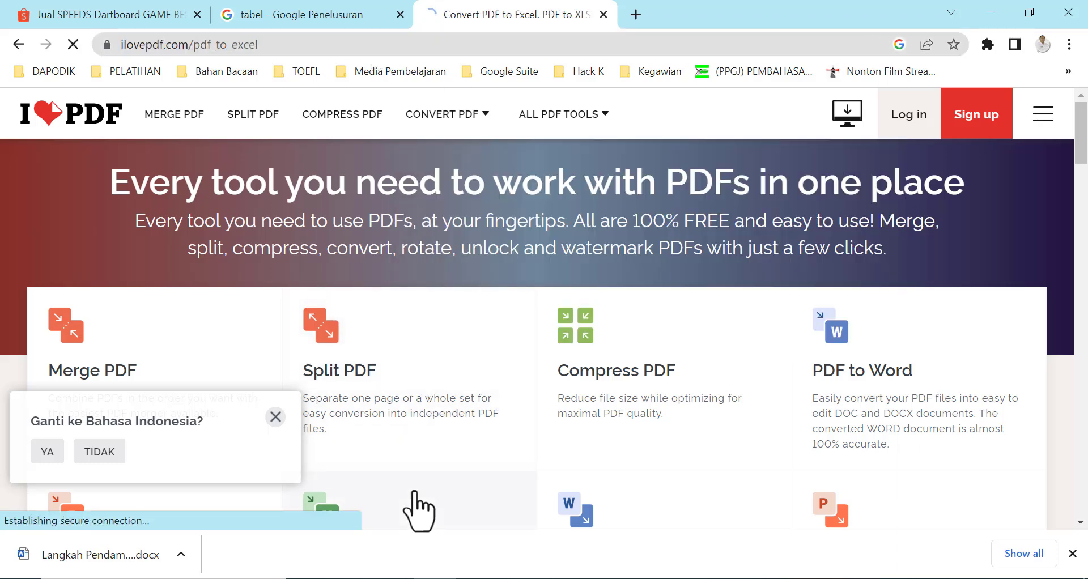
{"action": "left_click", "coordinate": [19, 44]}
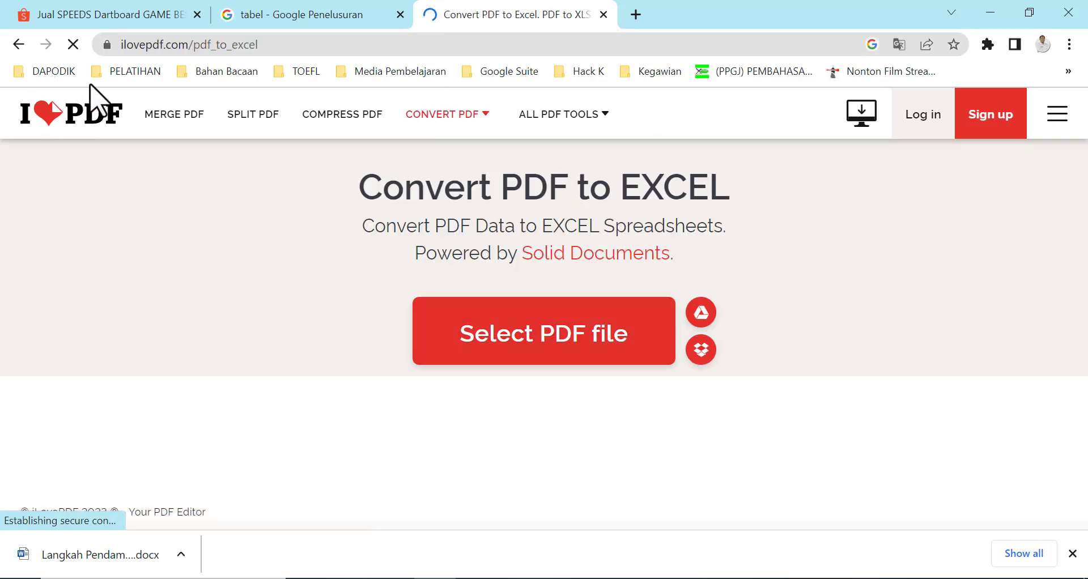
{"action": "scroll", "coordinate": [262, 347], "scroll_direction": "down", "scroll_amount": 5}
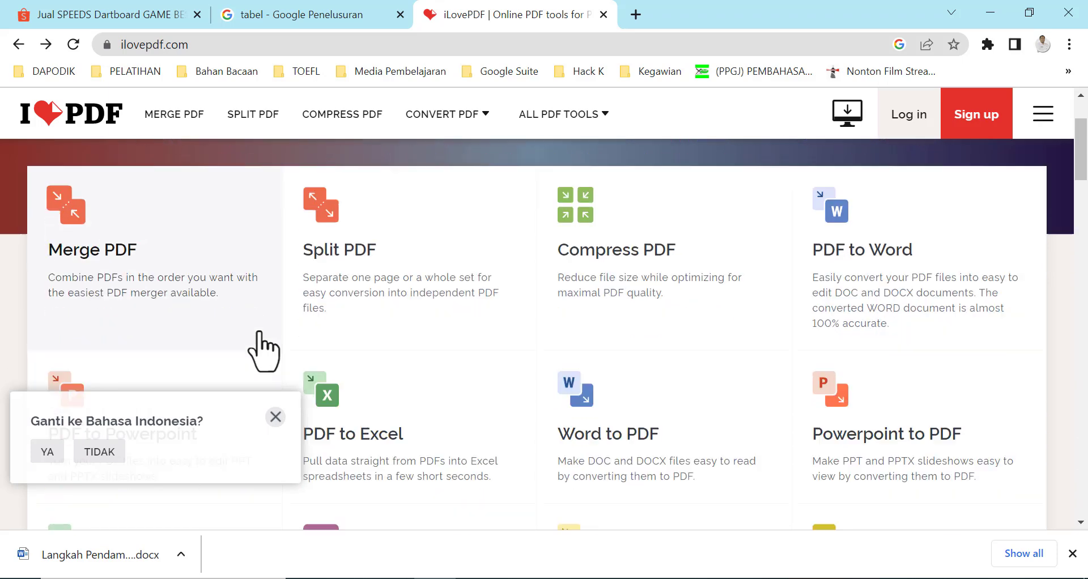
{"action": "scroll", "coordinate": [262, 348], "scroll_direction": "up", "scroll_amount": 5}
Open iLovePDF's PDF to JPG converter and load the rrrrrrrttt PDF from Downloads.
{"action": "mouse_move", "coordinate": [430, 130]}
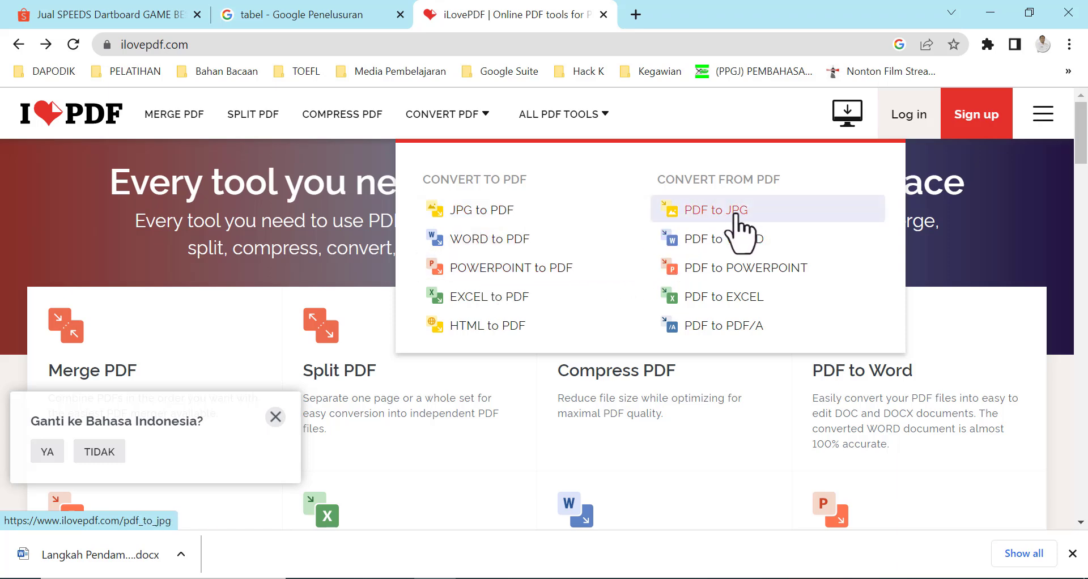
{"action": "left_click", "coordinate": [707, 219]}
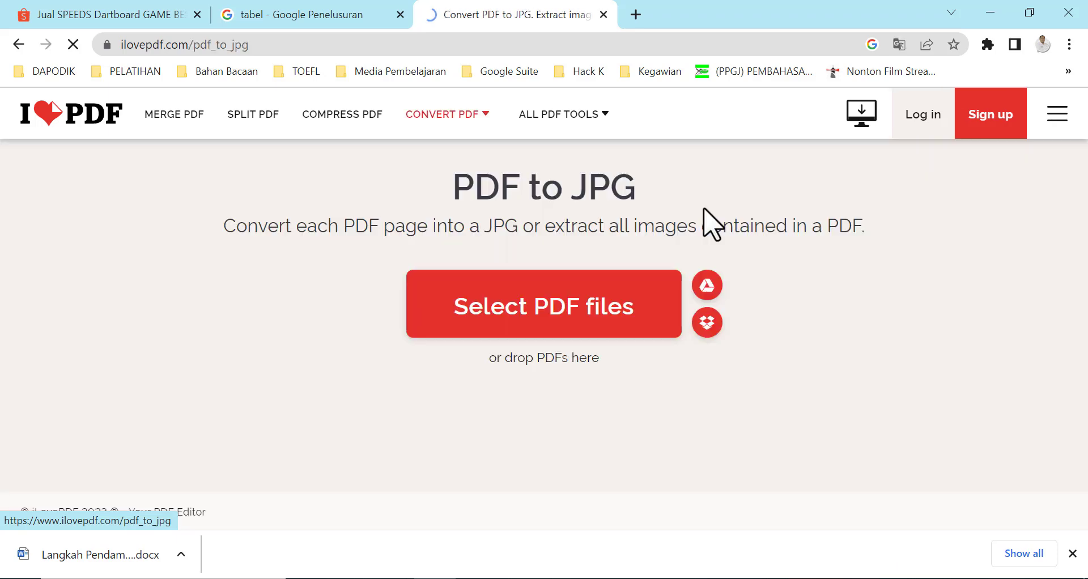
{"action": "left_click", "coordinate": [558, 337]}
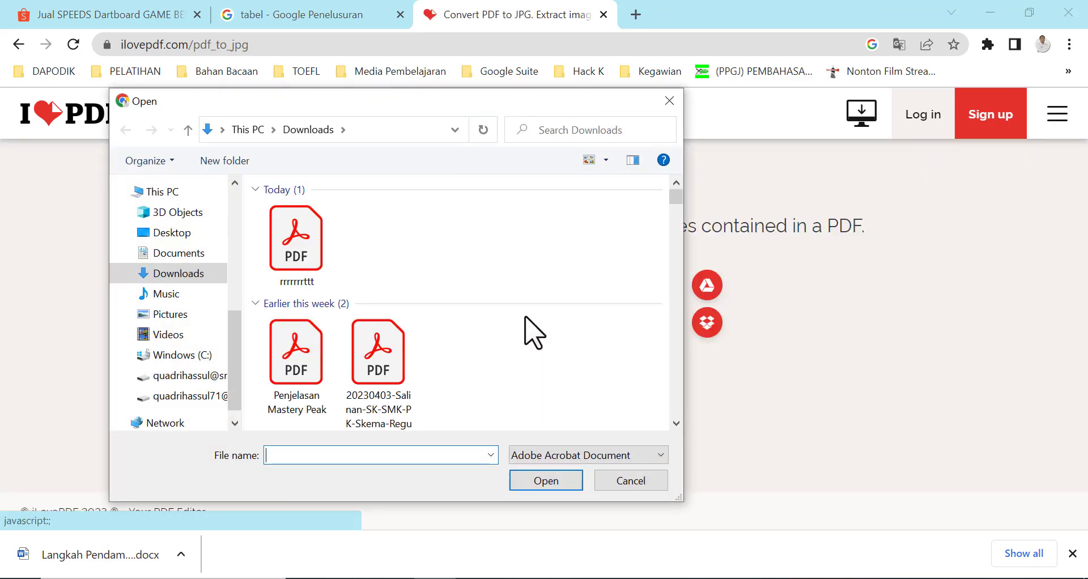
{"action": "left_click", "coordinate": [297, 255]}
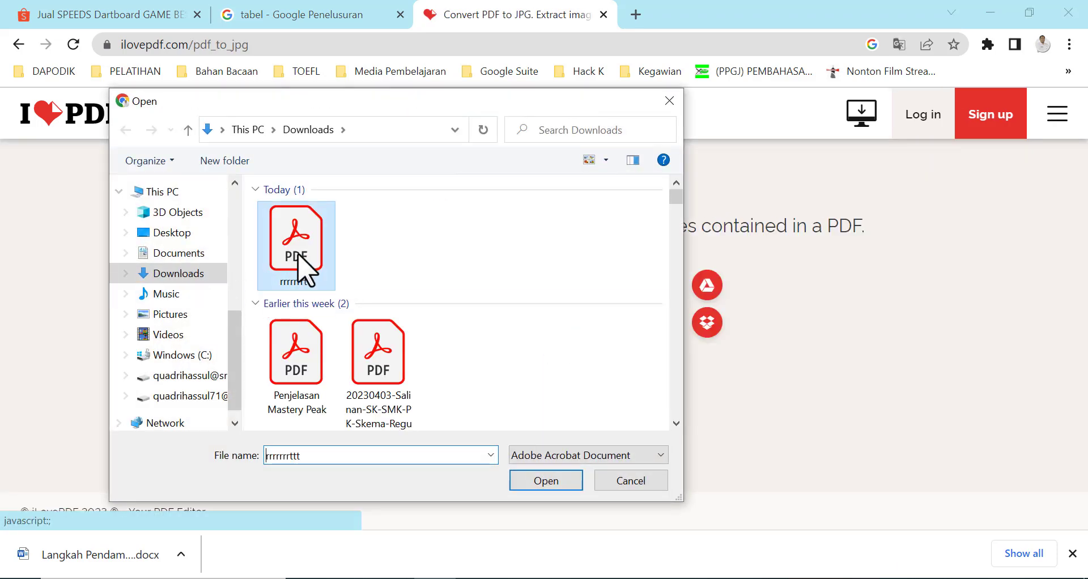
{"action": "left_click", "coordinate": [549, 480]}
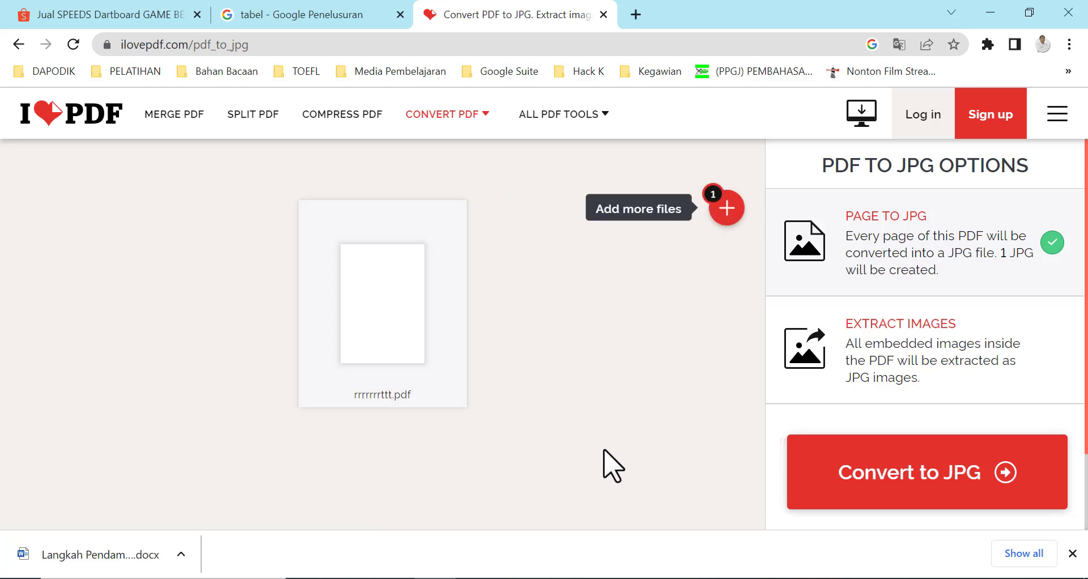
Convert the PDF pages to JPG and download the resulting image.
{"action": "left_click", "coordinate": [862, 476]}
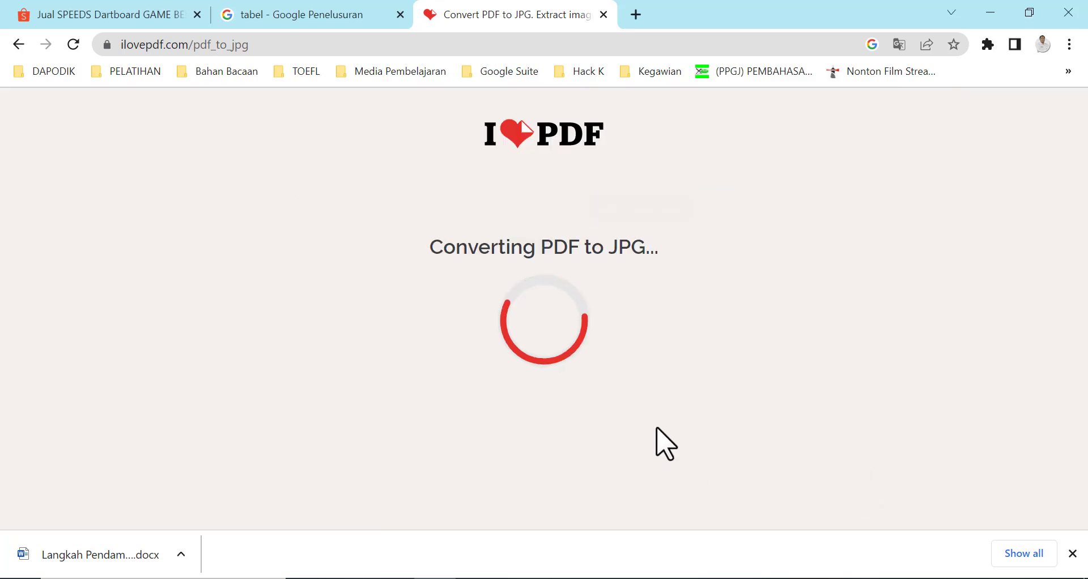
{"action": "scroll", "coordinate": [576, 391], "scroll_direction": "down", "scroll_amount": 1}
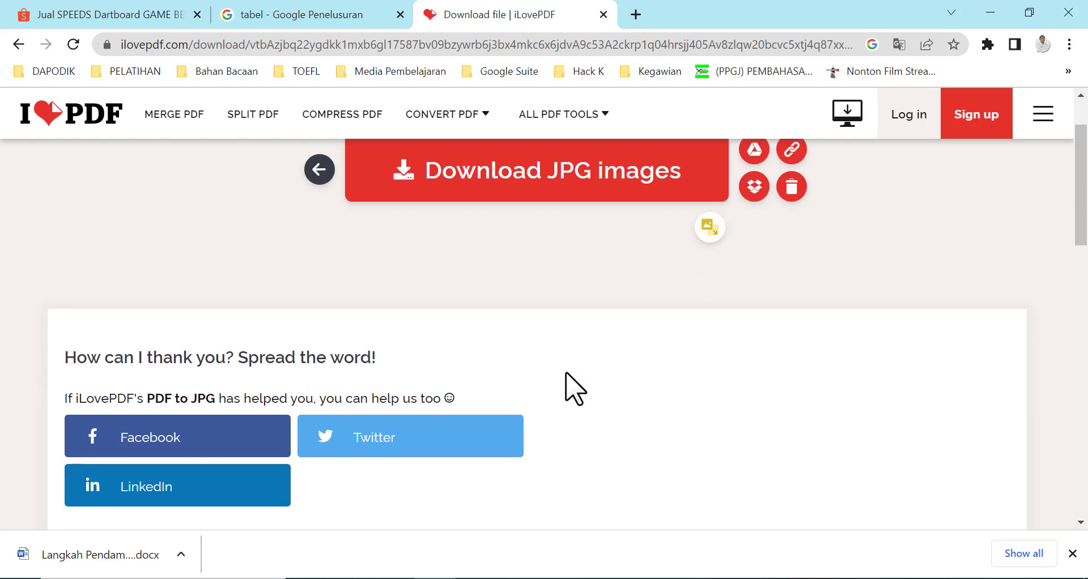
{"action": "scroll", "coordinate": [575, 391], "scroll_direction": "up", "scroll_amount": 1}
{"action": "left_click", "coordinate": [508, 280]}
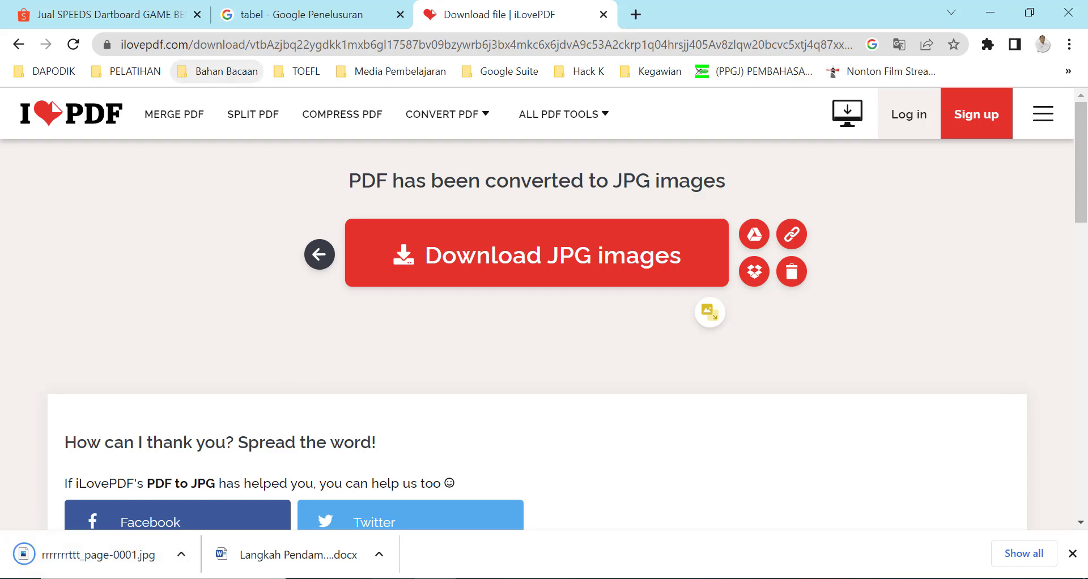
Switch to the SOAL KAHARINGAN form editor and delete the ESSAY text section at the end of the form.
{"action": "key", "text": "alt+Tab"}
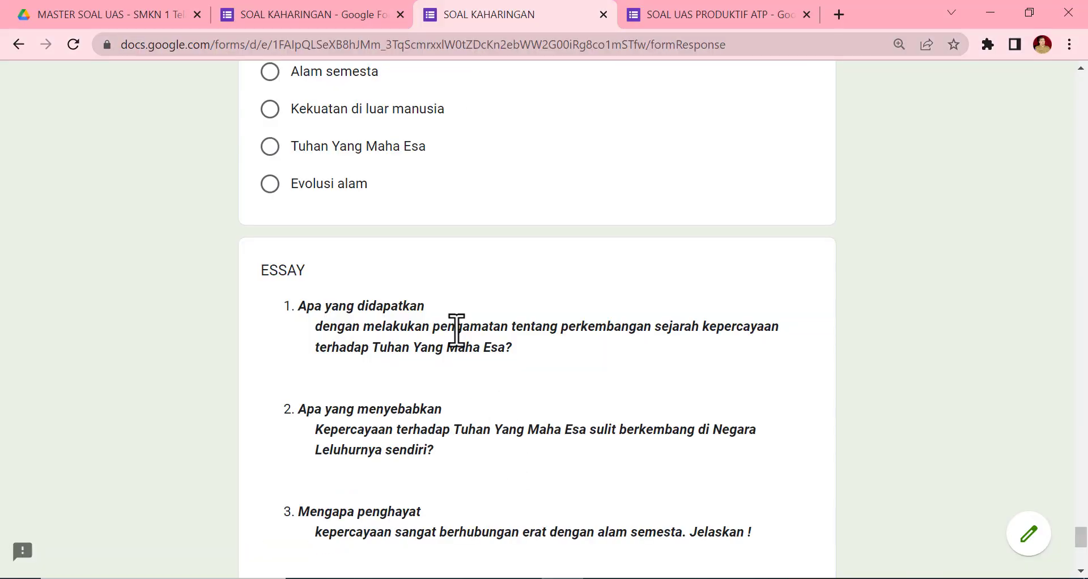
{"action": "left_click", "coordinate": [327, 17]}
{"action": "scroll", "coordinate": [510, 396], "scroll_direction": "down", "scroll_amount": 1}
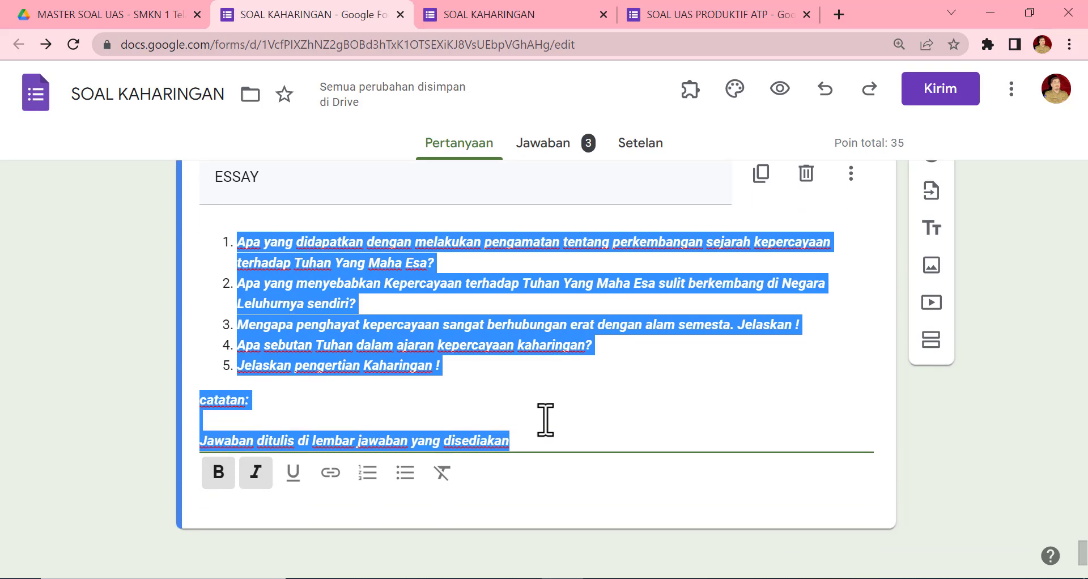
{"action": "scroll", "coordinate": [797, 332], "scroll_direction": "up", "scroll_amount": 1}
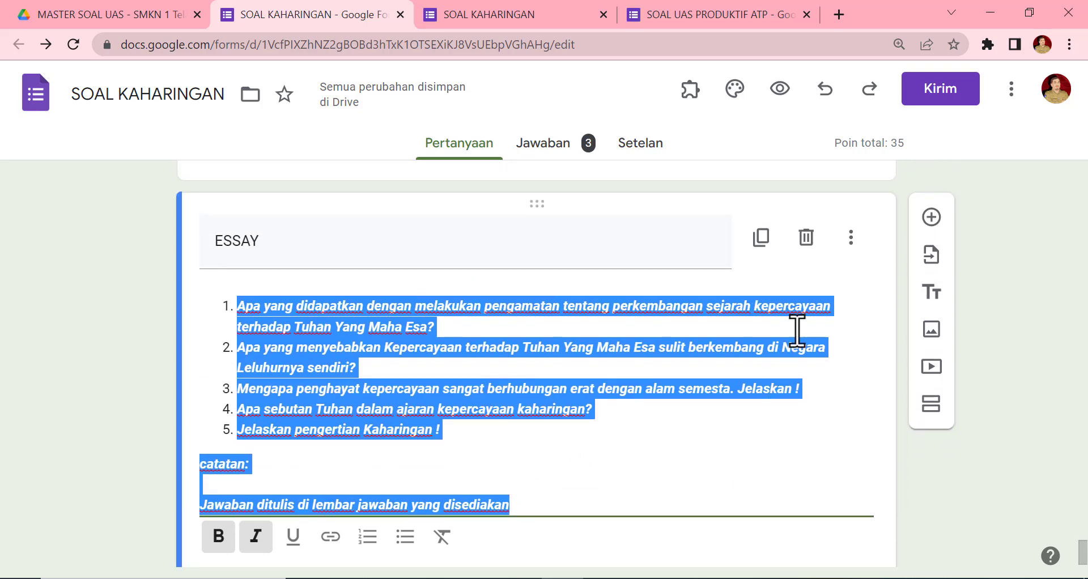
{"action": "left_click", "coordinate": [806, 241]}
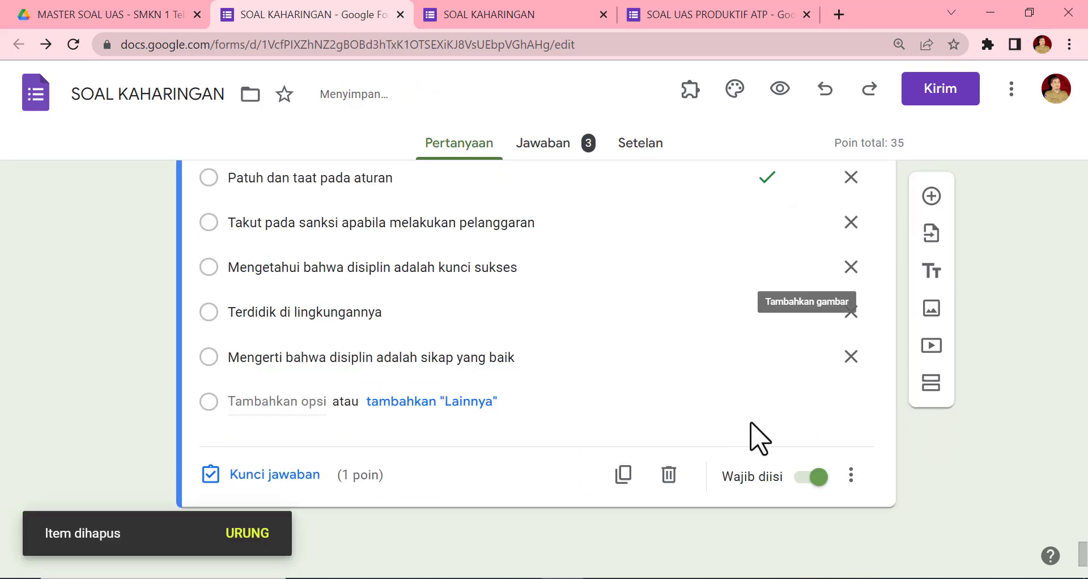
{"action": "left_click", "coordinate": [932, 276]}
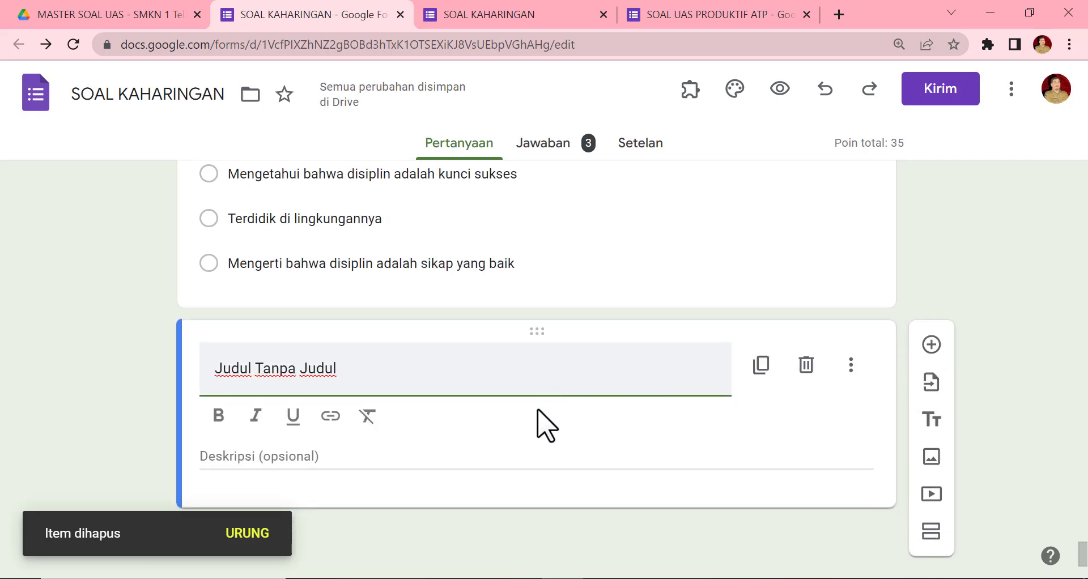
{"action": "left_click", "coordinate": [583, 460]}
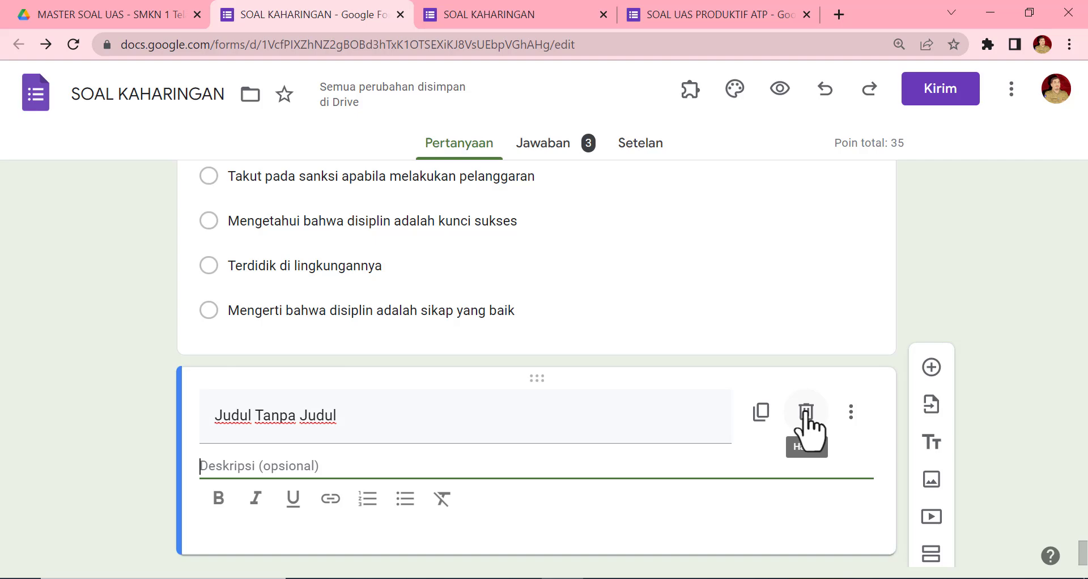
{"action": "left_click", "coordinate": [808, 422]}
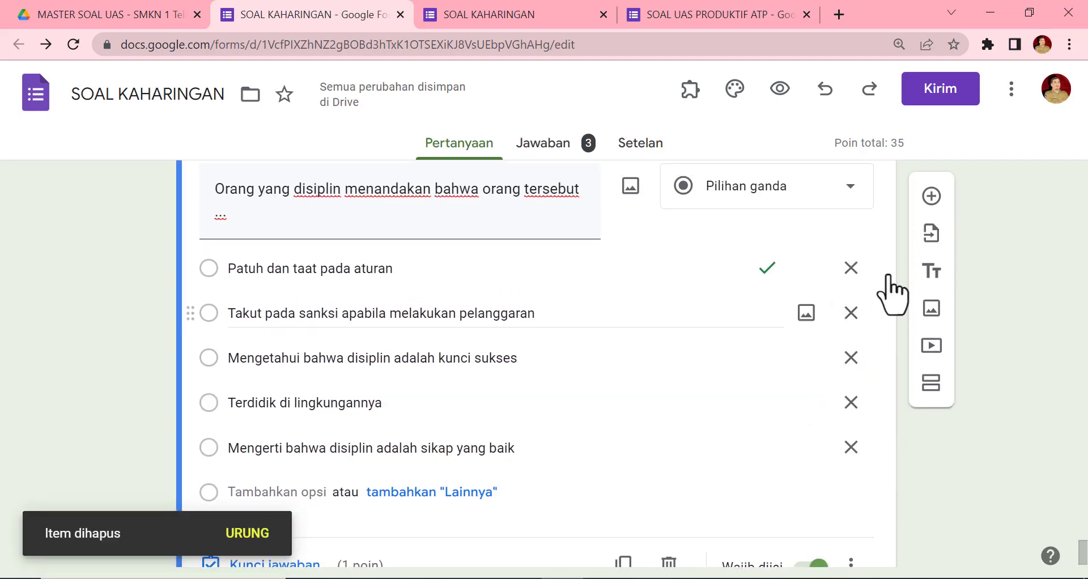
Insert the image rrrrrrrttt_page-0001 from Downloads after the last multiple-choice question.
{"action": "scroll", "coordinate": [901, 334], "scroll_direction": "down", "scroll_amount": 2}
{"action": "left_click", "coordinate": [773, 356]}
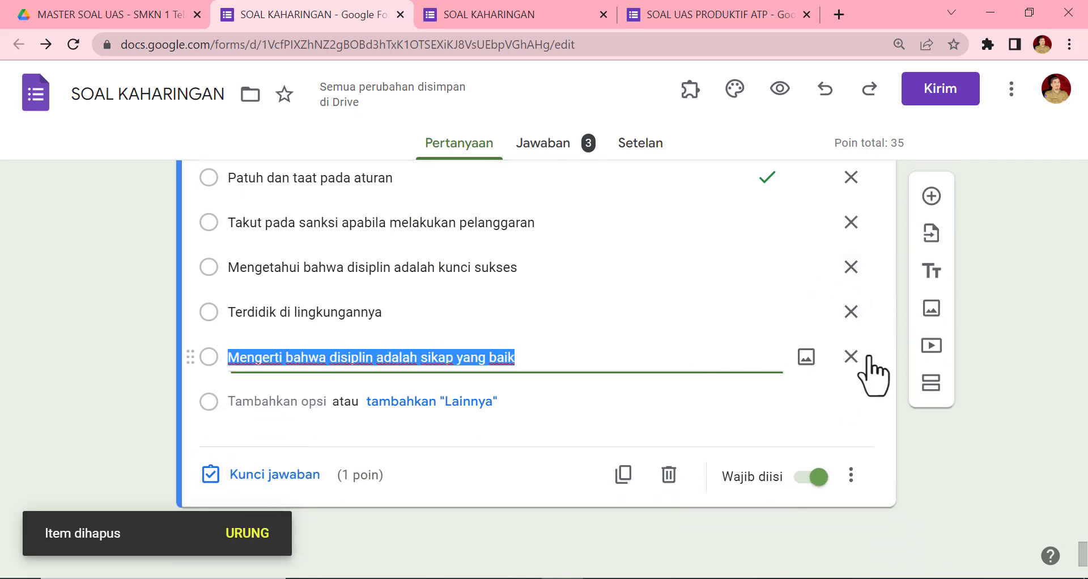
{"action": "left_click", "coordinate": [931, 309]}
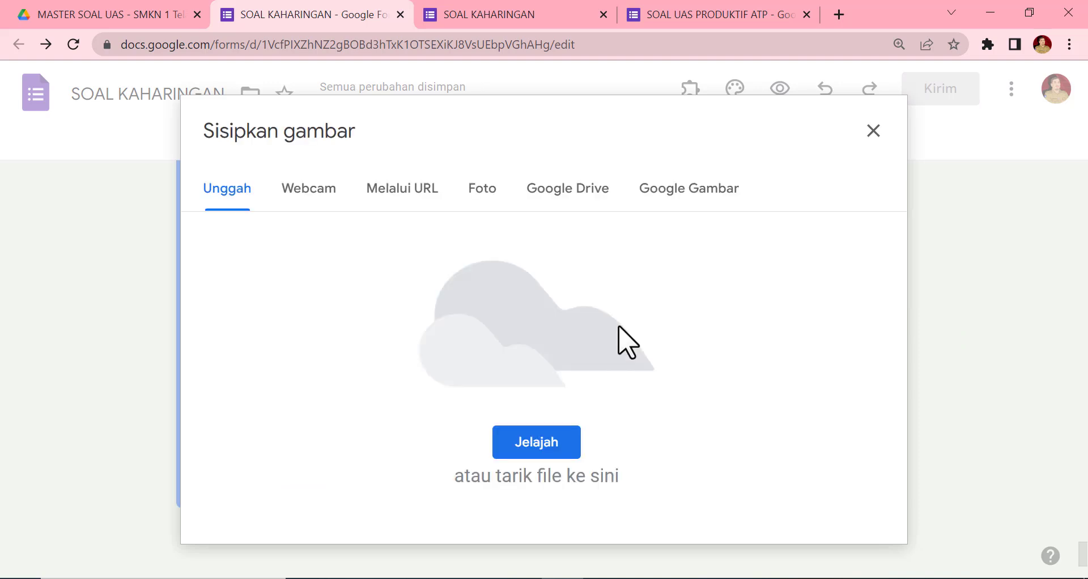
{"action": "left_click", "coordinate": [554, 448]}
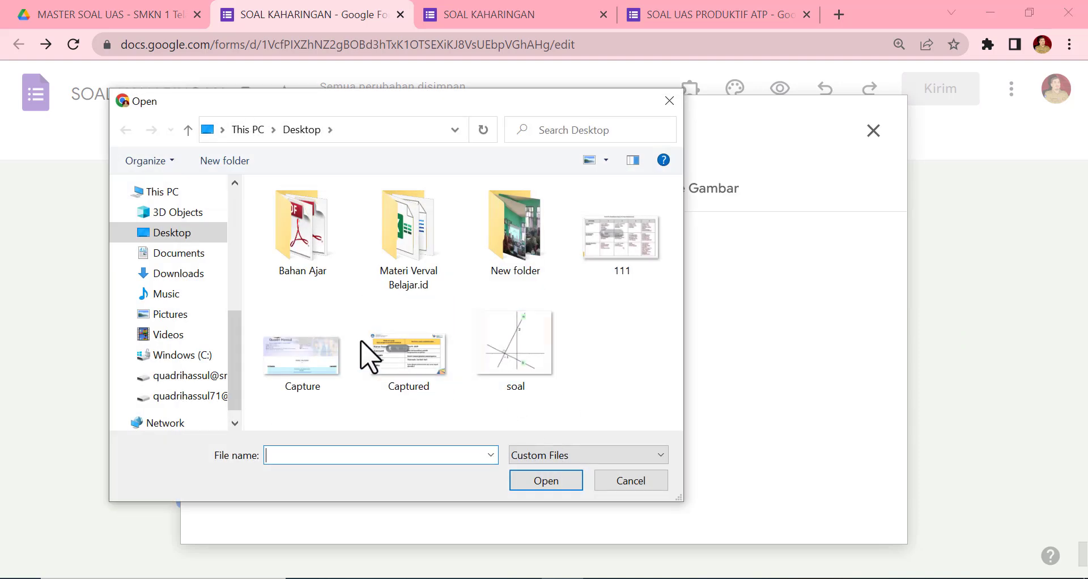
{"action": "left_click", "coordinate": [198, 274]}
{"action": "left_click", "coordinate": [292, 253]}
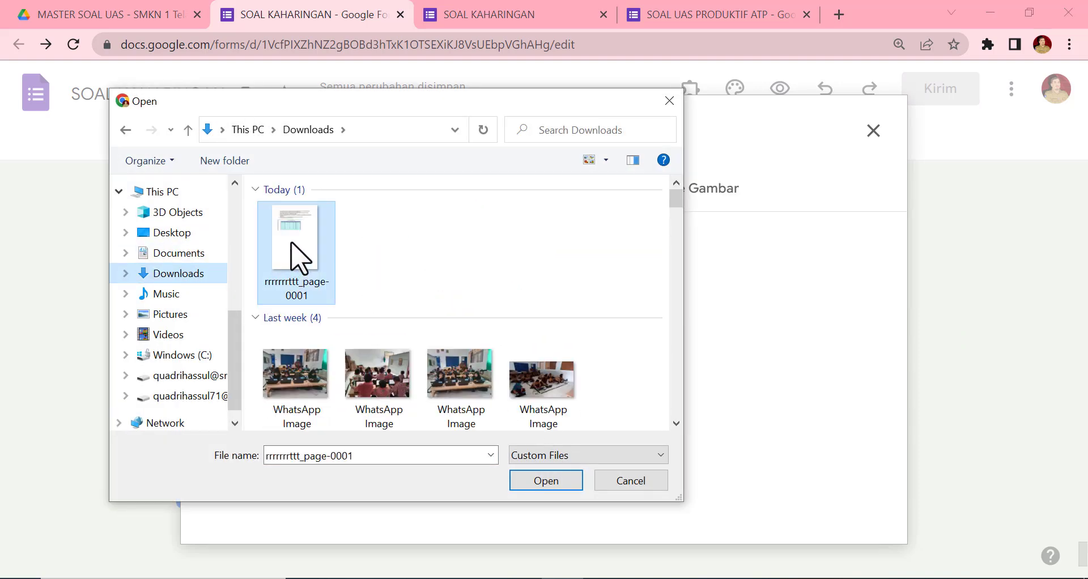
{"action": "left_click", "coordinate": [545, 484]}
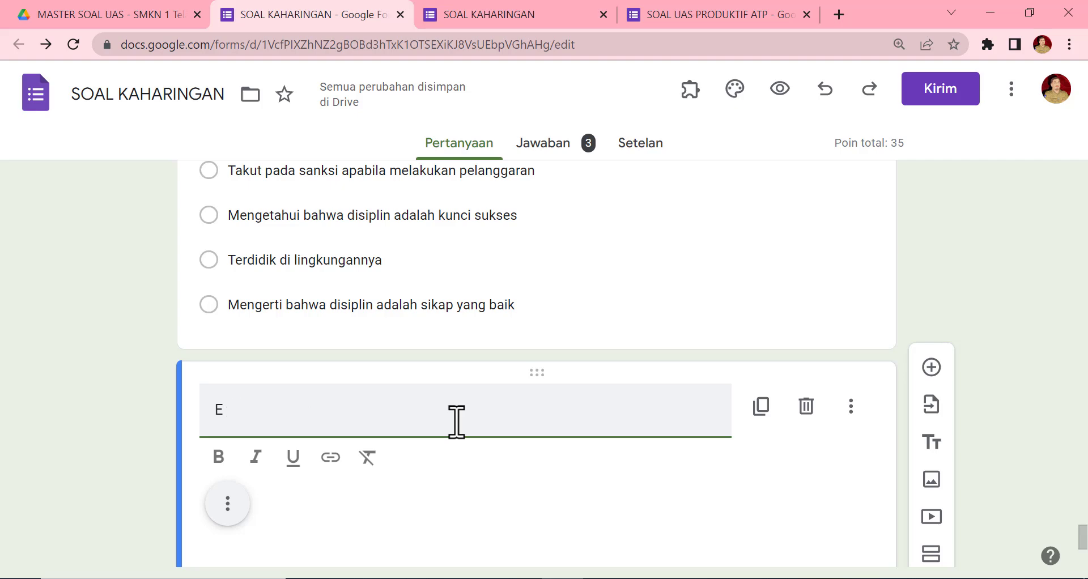
Title the inserted image ESSAY and look over the essay questions and table it contains.
{"action": "type", "text": "SSAY"}
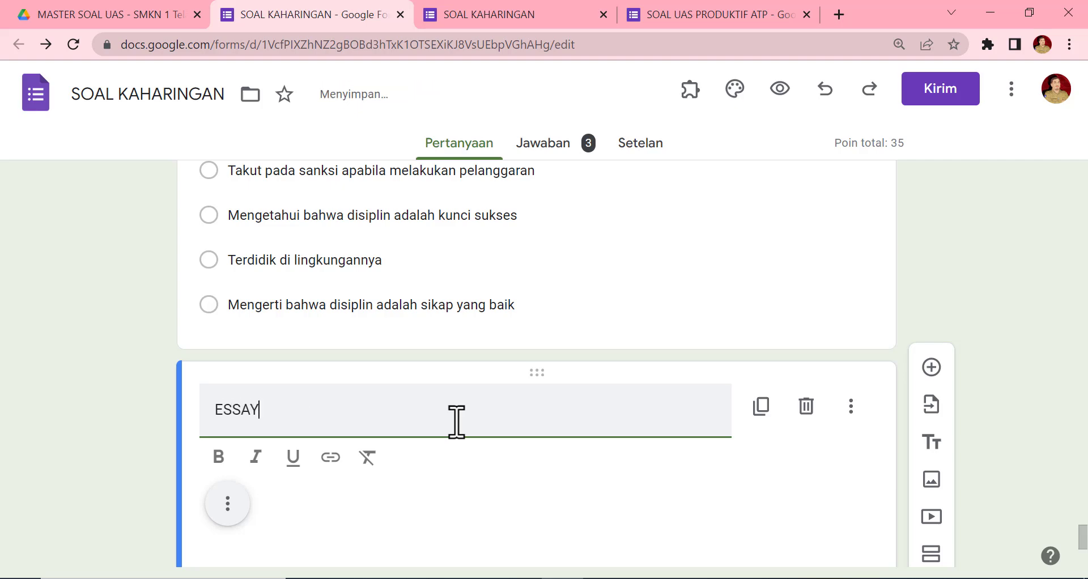
{"action": "scroll", "coordinate": [607, 304], "scroll_direction": "down", "scroll_amount": 8}
{"action": "scroll", "coordinate": [620, 316], "scroll_direction": "up", "scroll_amount": 7}
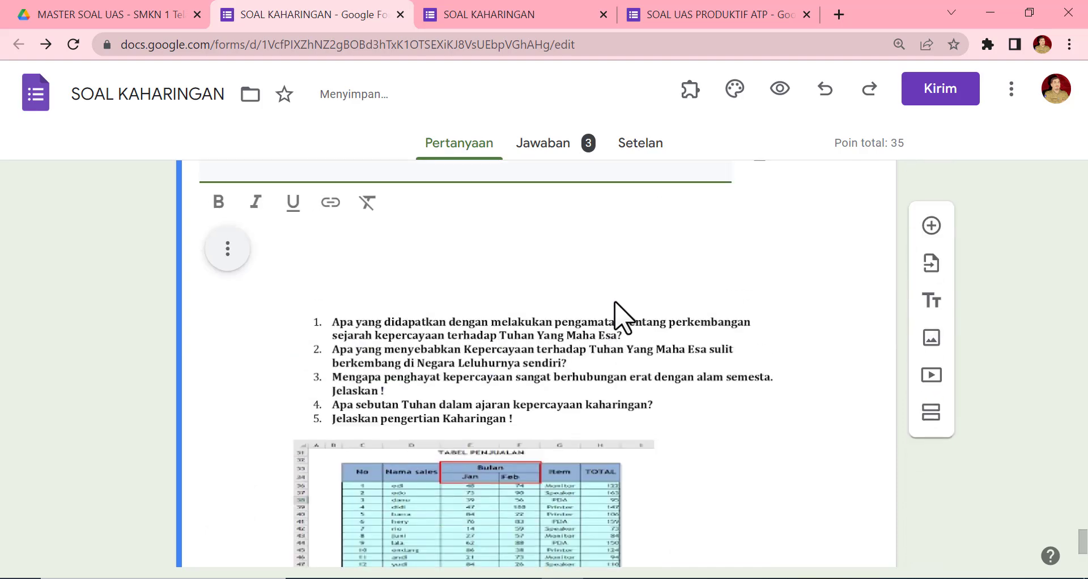
{"action": "left_click", "coordinate": [1032, 340]}
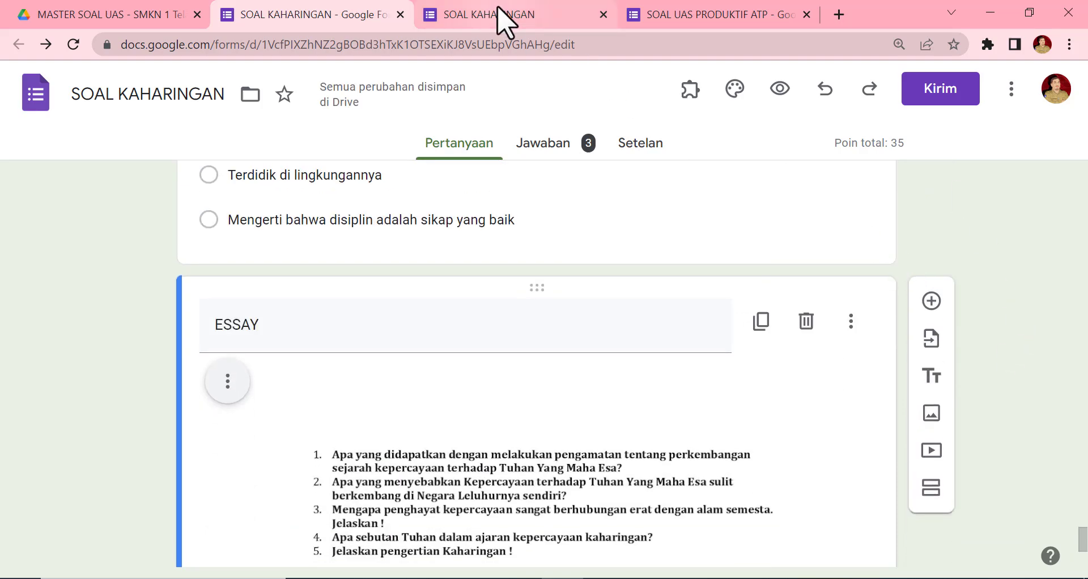
Switch to the SOAL KAHARINGAN respondent form, reload it, and advance through the participant number, KOMPETENSI KEAHLIAN and TOKEN SOAL pages to the exam questions.
{"action": "left_click", "coordinate": [505, 23]}
{"action": "left_click", "coordinate": [73, 44]}
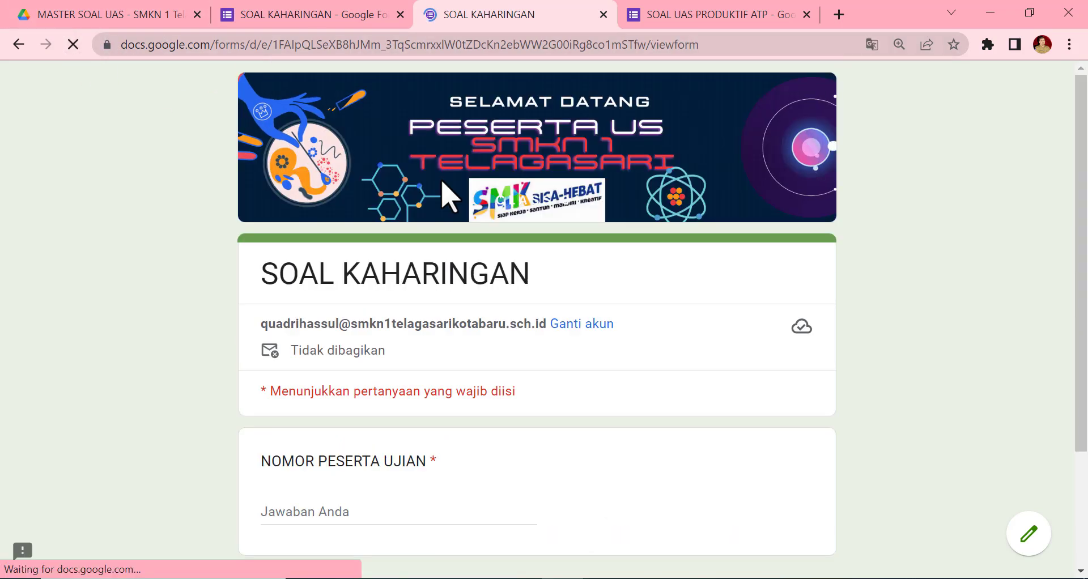
{"action": "scroll", "coordinate": [510, 227], "scroll_direction": "down", "scroll_amount": 3}
{"action": "left_click", "coordinate": [334, 453]}
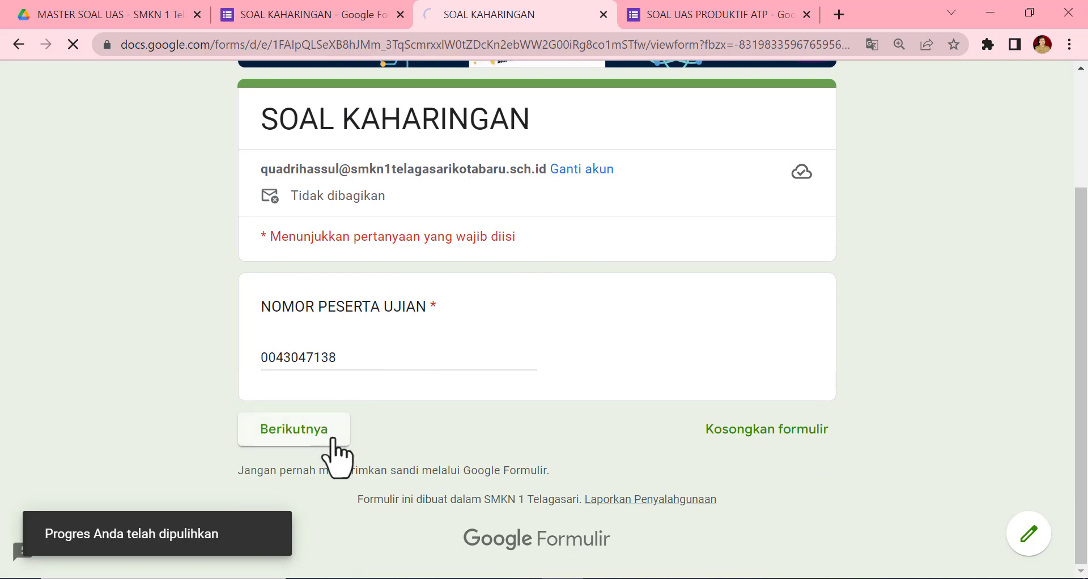
{"action": "scroll", "coordinate": [340, 402], "scroll_direction": "down", "scroll_amount": 3}
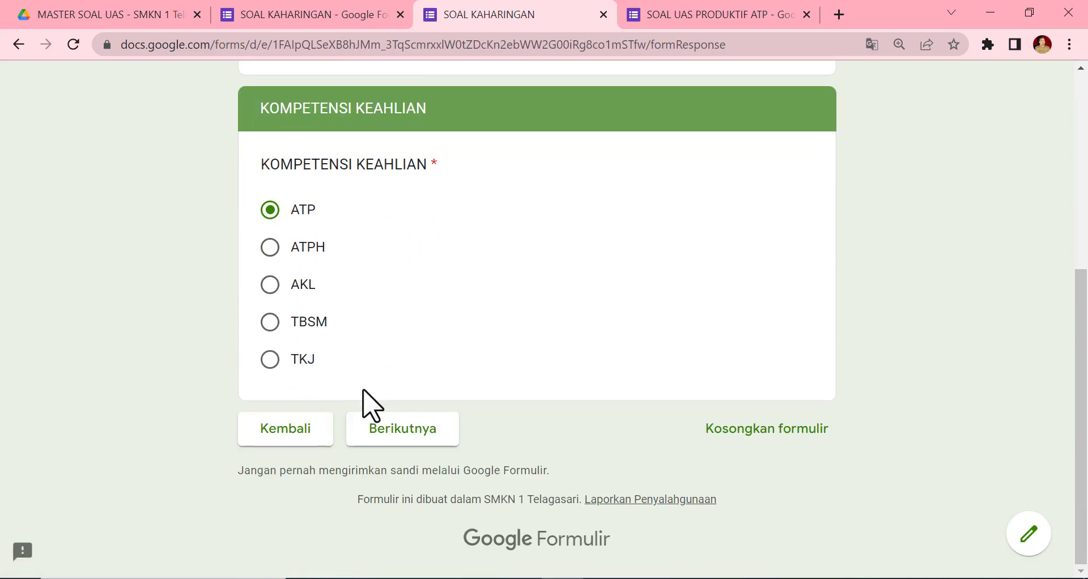
{"action": "left_click", "coordinate": [396, 438]}
{"action": "scroll", "coordinate": [402, 454], "scroll_direction": "down", "scroll_amount": 3}
{"action": "left_click", "coordinate": [418, 444]}
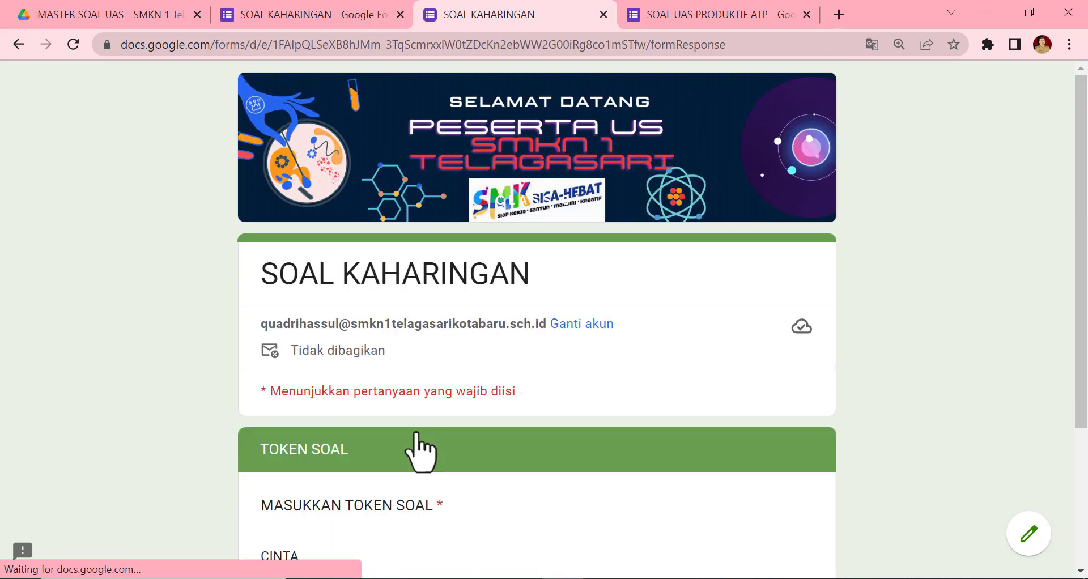
{"action": "scroll", "coordinate": [418, 450], "scroll_direction": "down", "scroll_amount": 3}
{"action": "left_click", "coordinate": [420, 440]}
Examine how the ESSAY image with its questions and table appears after the last multiple-choice question in the respondent form.
{"action": "scroll", "coordinate": [981, 342], "scroll_direction": "down", "scroll_amount": 6}
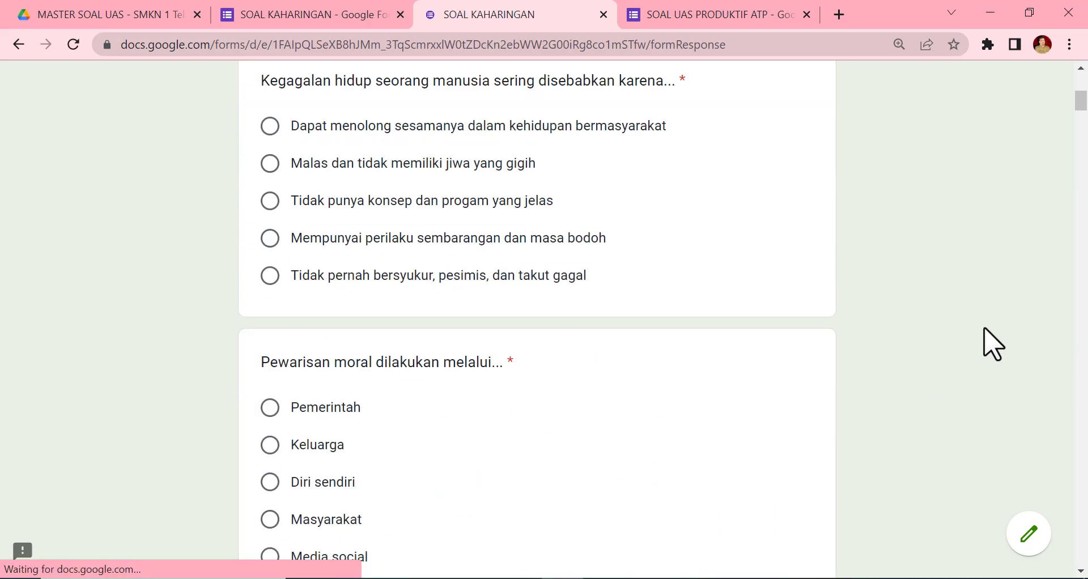
{"action": "left_click_drag", "start_coordinate": [1081, 113], "coordinate": [1079, 262]}
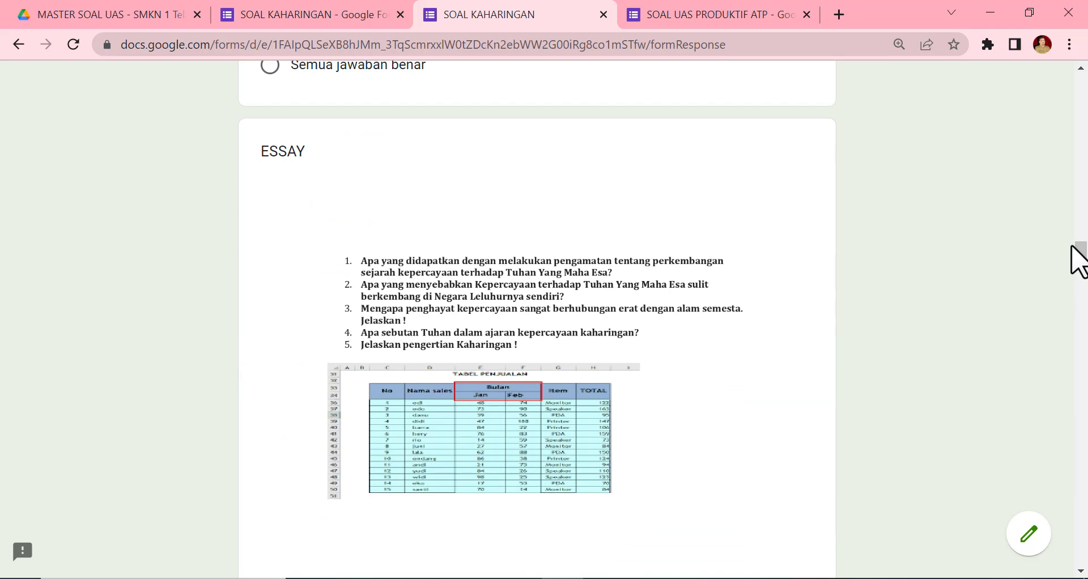
{"action": "scroll", "coordinate": [934, 299], "scroll_direction": "down", "scroll_amount": 1}
{"action": "scroll", "coordinate": [932, 295], "scroll_direction": "up", "scroll_amount": 1}
{"action": "scroll", "coordinate": [568, 389], "scroll_direction": "down", "scroll_amount": 3}
{"action": "scroll", "coordinate": [573, 384], "scroll_direction": "up", "scroll_amount": 12}
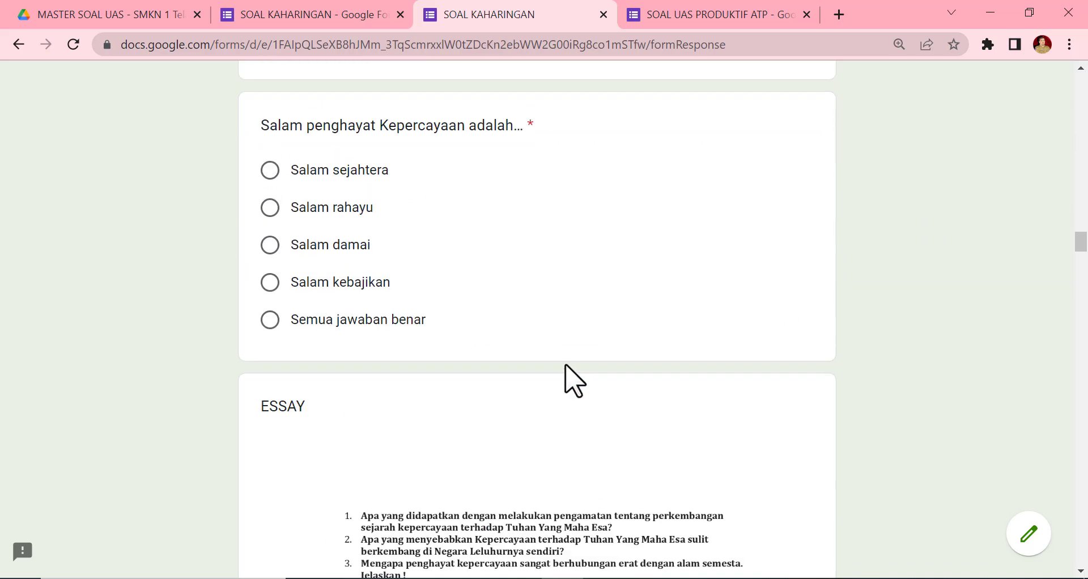
{"action": "scroll", "coordinate": [567, 366], "scroll_direction": "down", "scroll_amount": 7}
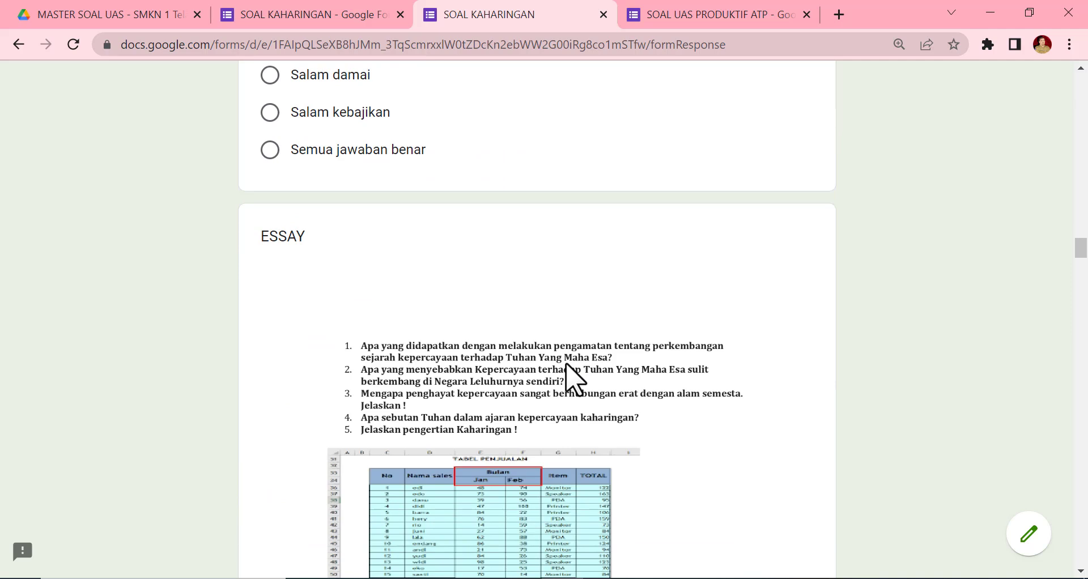
{"action": "scroll", "coordinate": [574, 380], "scroll_direction": "down", "scroll_amount": 3}
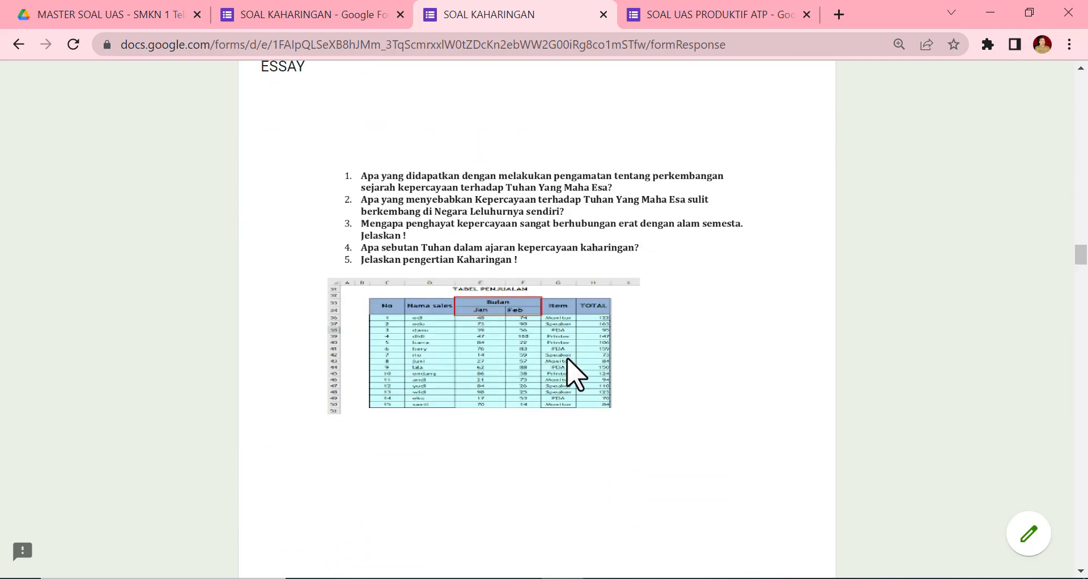
{"action": "scroll", "coordinate": [573, 374], "scroll_direction": "down", "scroll_amount": 5}
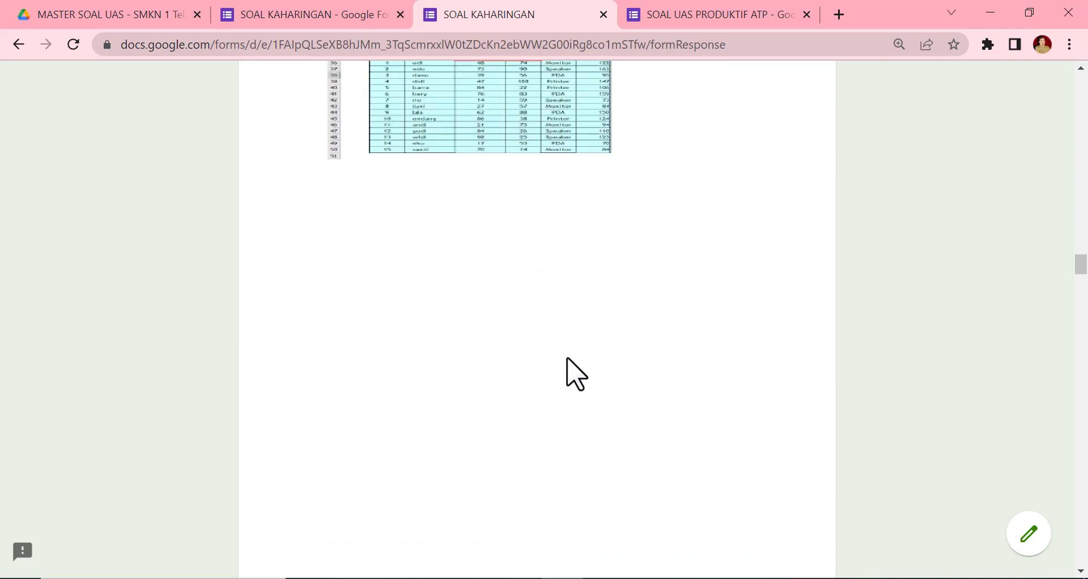
{"action": "scroll", "coordinate": [573, 374], "scroll_direction": "up", "scroll_amount": 5}
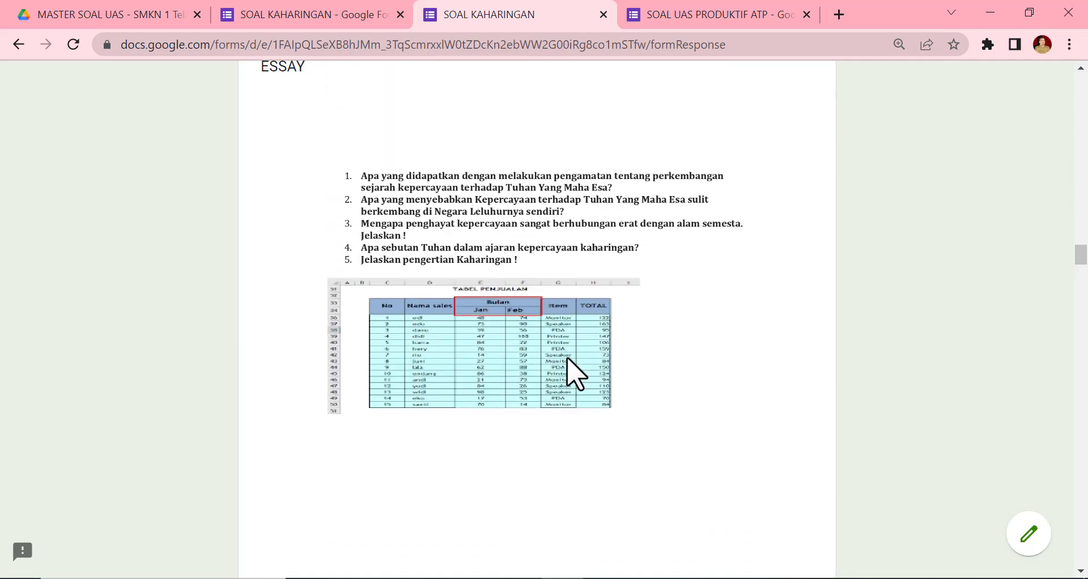
{"action": "scroll", "coordinate": [574, 374], "scroll_direction": "up", "scroll_amount": 2}
{"action": "scroll", "coordinate": [574, 374], "scroll_direction": "up", "scroll_amount": 2}
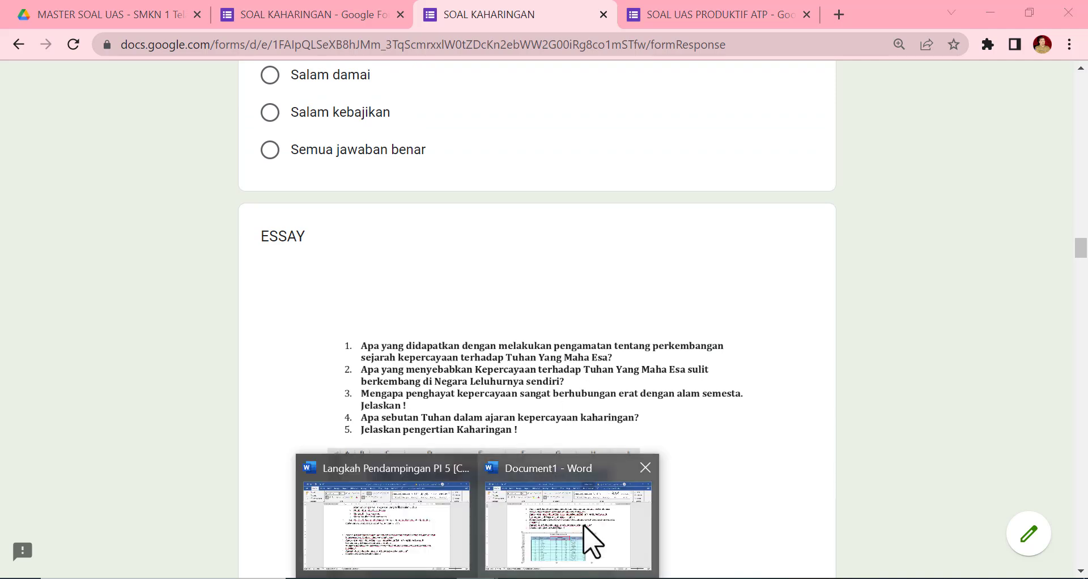
Switch to Document1 in Word and capture the five essay questions and the table below them with Snipping Tool.
{"action": "left_click", "coordinate": [588, 545]}
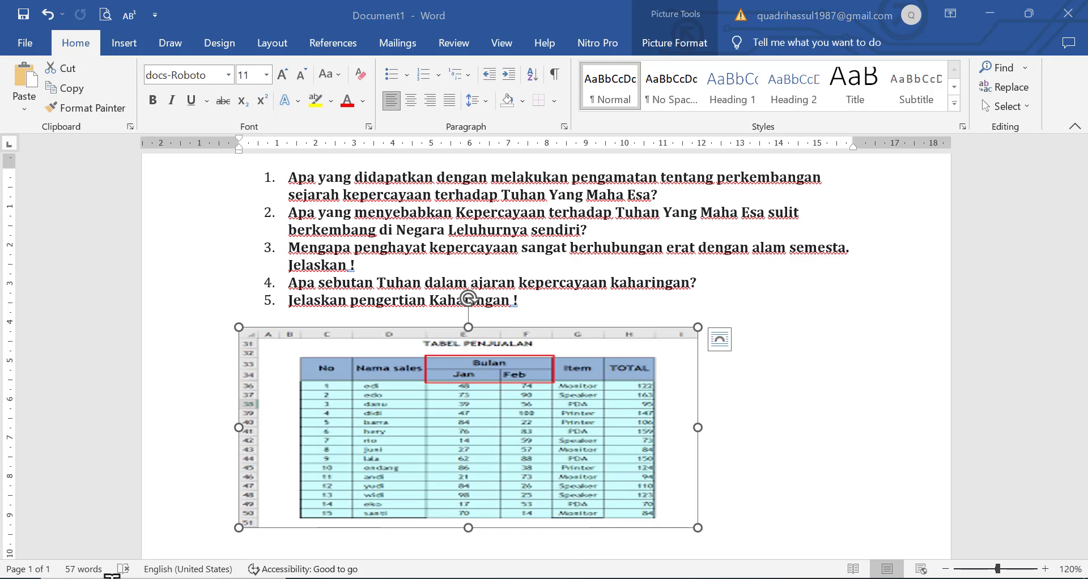
{"action": "key", "text": "super+s"}
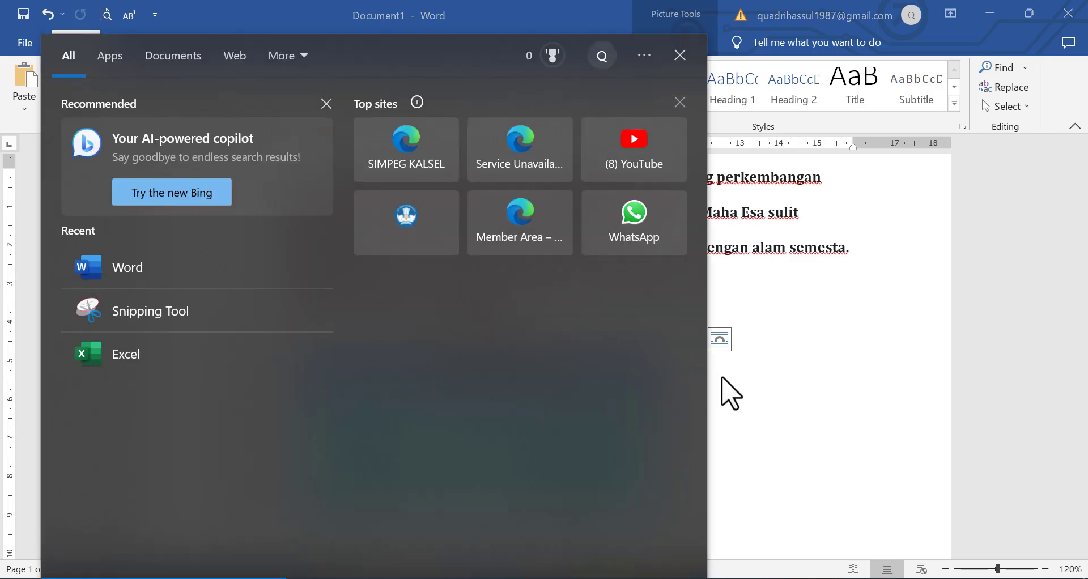
{"action": "left_click", "coordinate": [142, 311]}
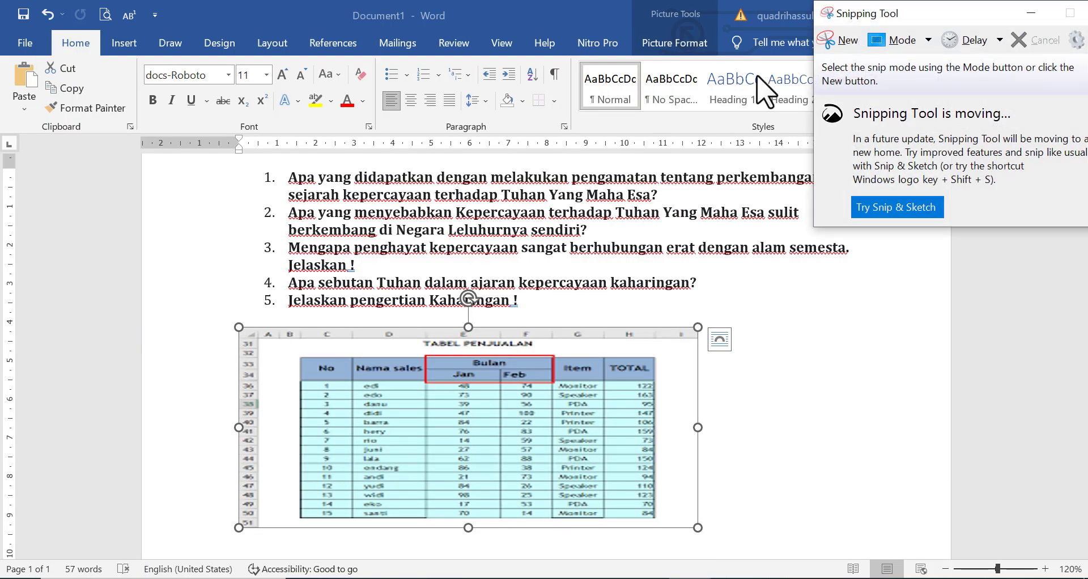
{"action": "left_click", "coordinate": [844, 41]}
{"action": "left_click_drag", "start_coordinate": [207, 153], "coordinate": [899, 563]}
Save the snip as a PNG file named YUUUU in the Downloads folder and return to the Word document.
{"action": "left_click", "coordinate": [140, 35]}
{"action": "left_click", "coordinate": [170, 74]}
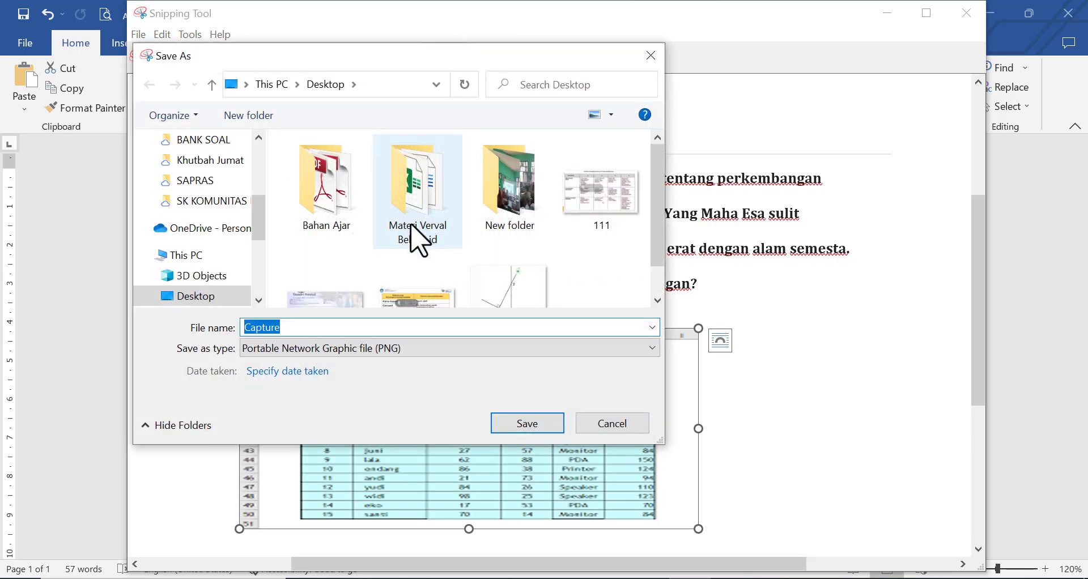
{"action": "type", "text": "YUUUU"}
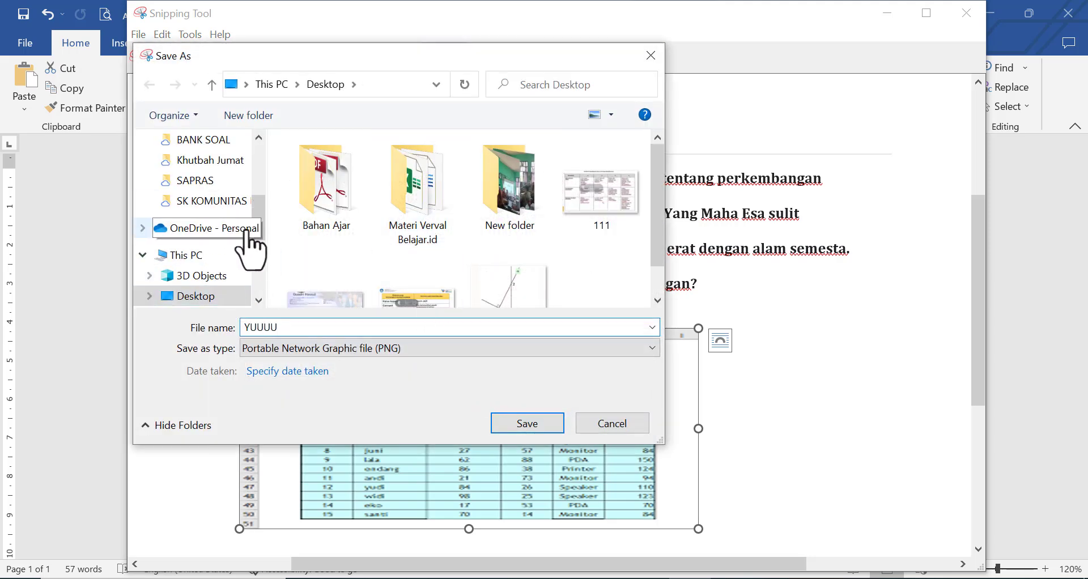
{"action": "scroll", "coordinate": [253, 255], "scroll_direction": "down", "scroll_amount": 1}
{"action": "scroll", "coordinate": [227, 292], "scroll_direction": "down", "scroll_amount": 1}
{"action": "left_click", "coordinate": [224, 296]}
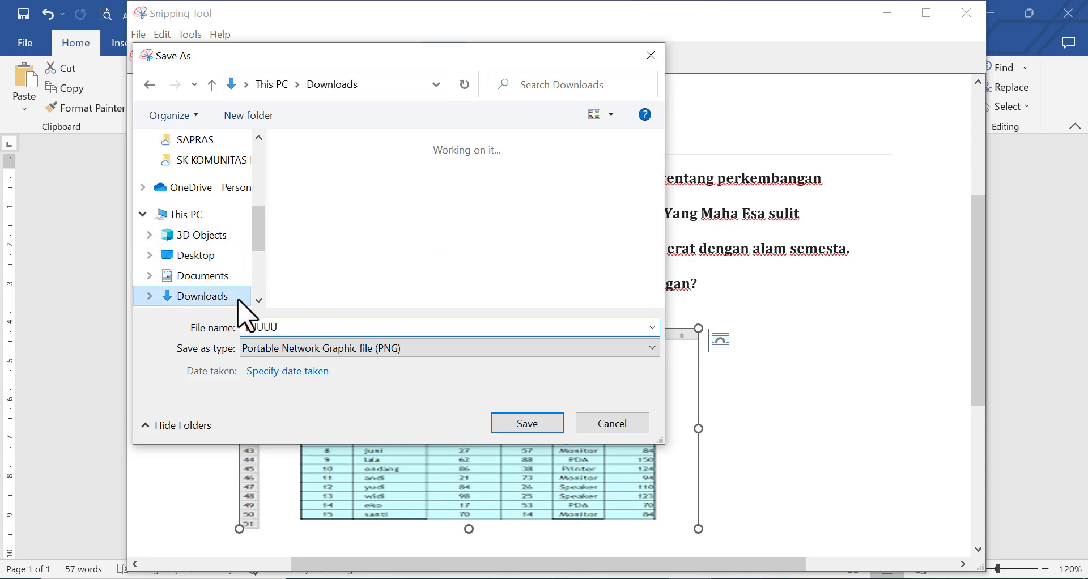
{"action": "left_click", "coordinate": [530, 424]}
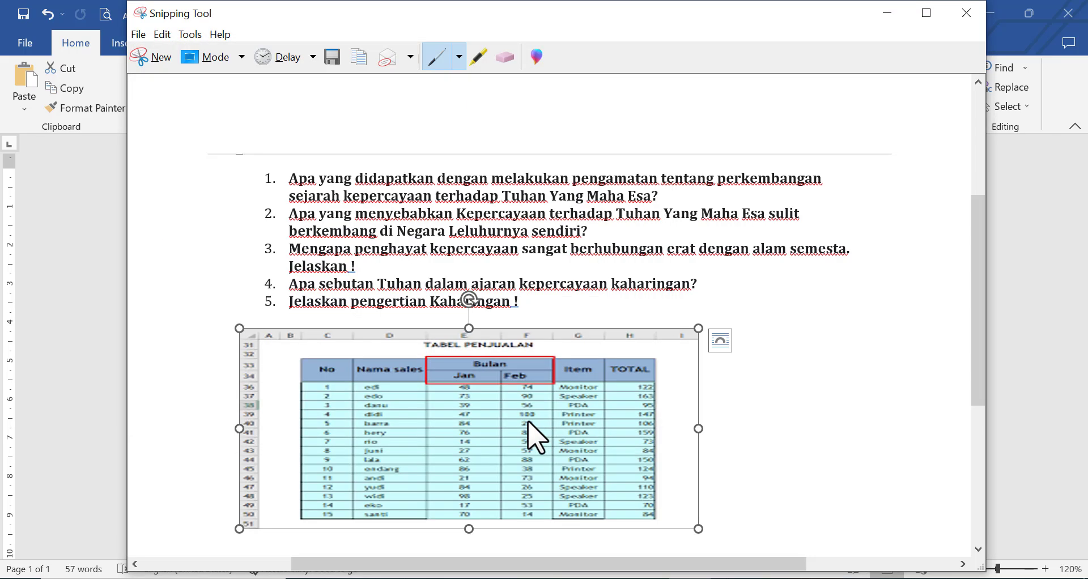
{"action": "left_click", "coordinate": [75, 292]}
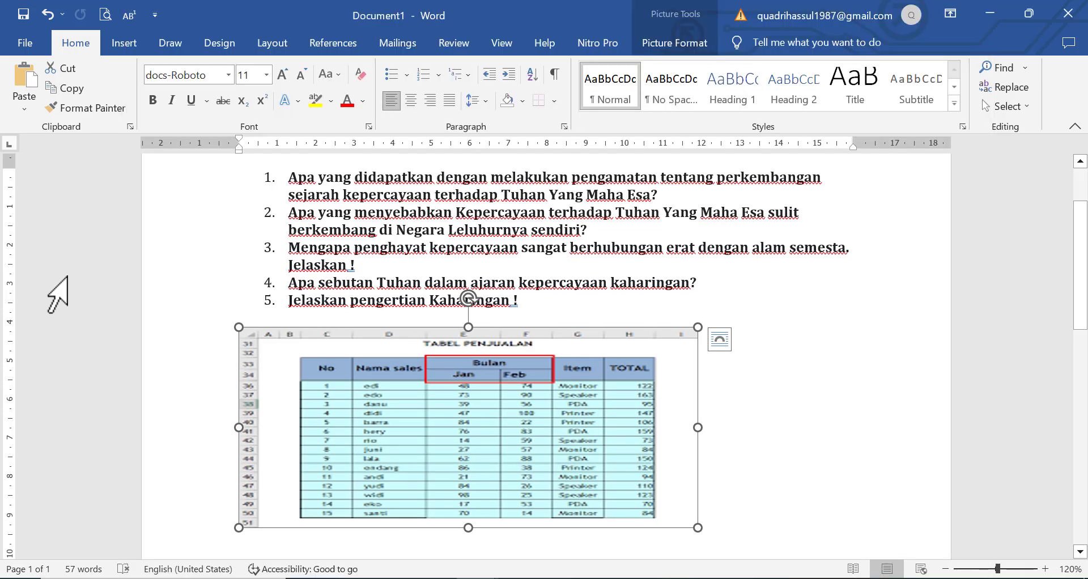